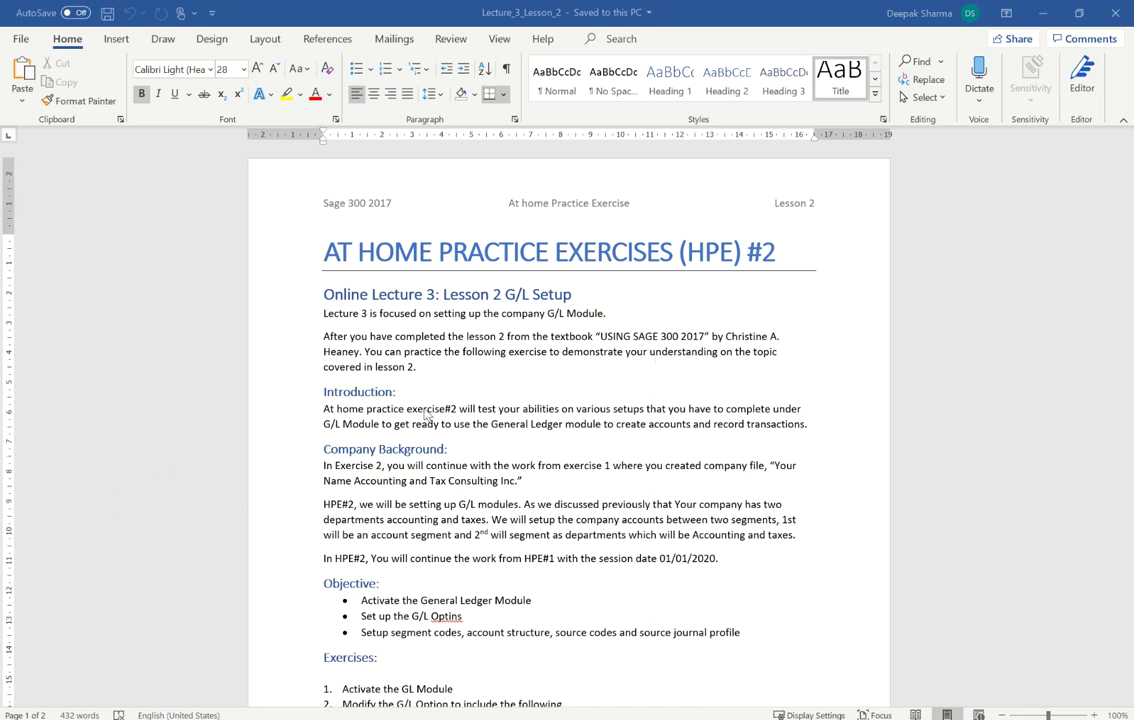
Correct the misspelled 'Optins' to 'Options' in the HPE #2 Objective list
scroll(425, 405, down, 2)
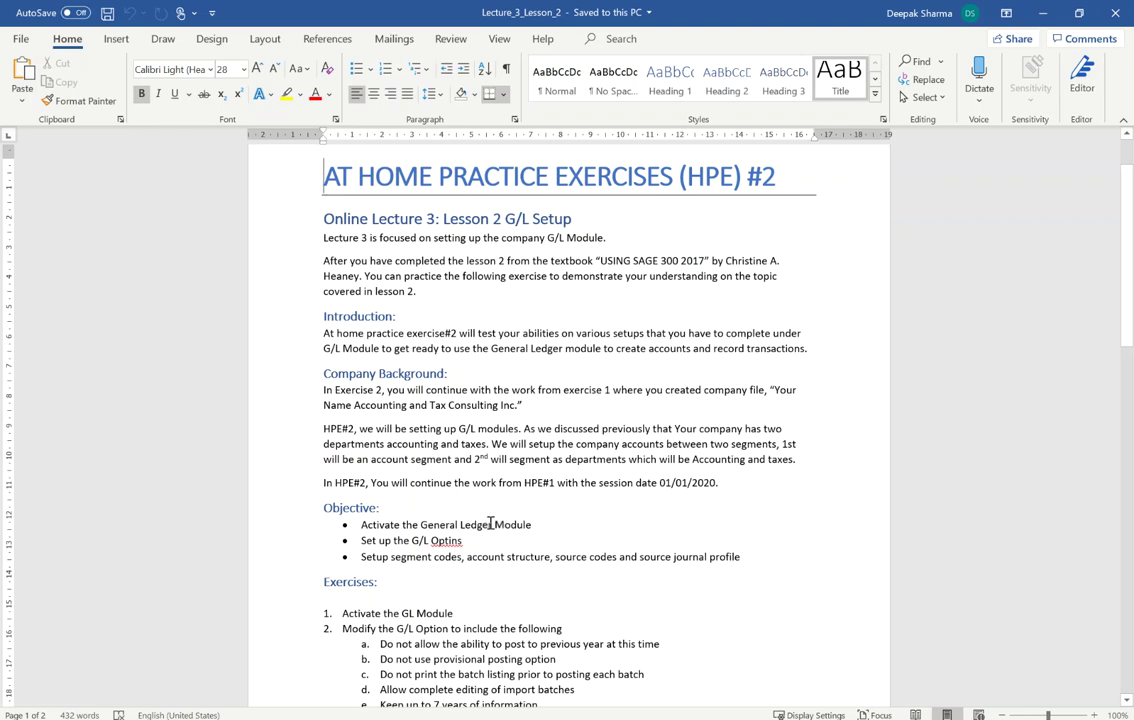
right_click(443, 539)
click(508, 330)
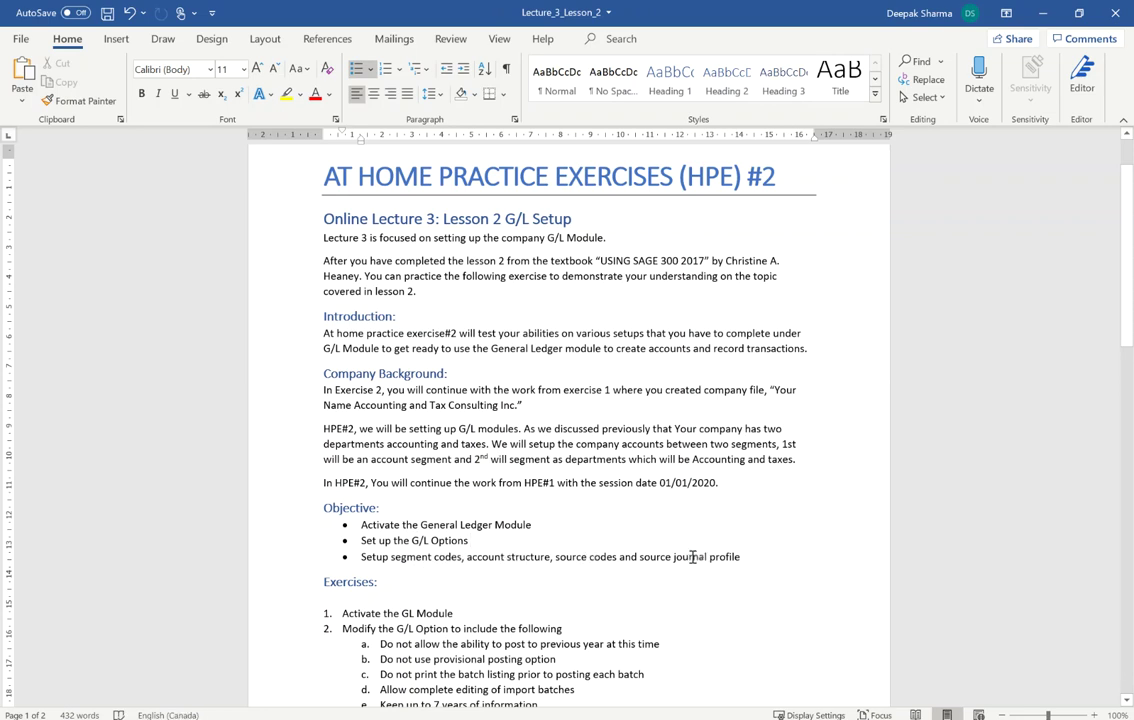
Scroll through the Exercises list down to the database dump exercise and back to the top
scroll(713, 497, down, 2)
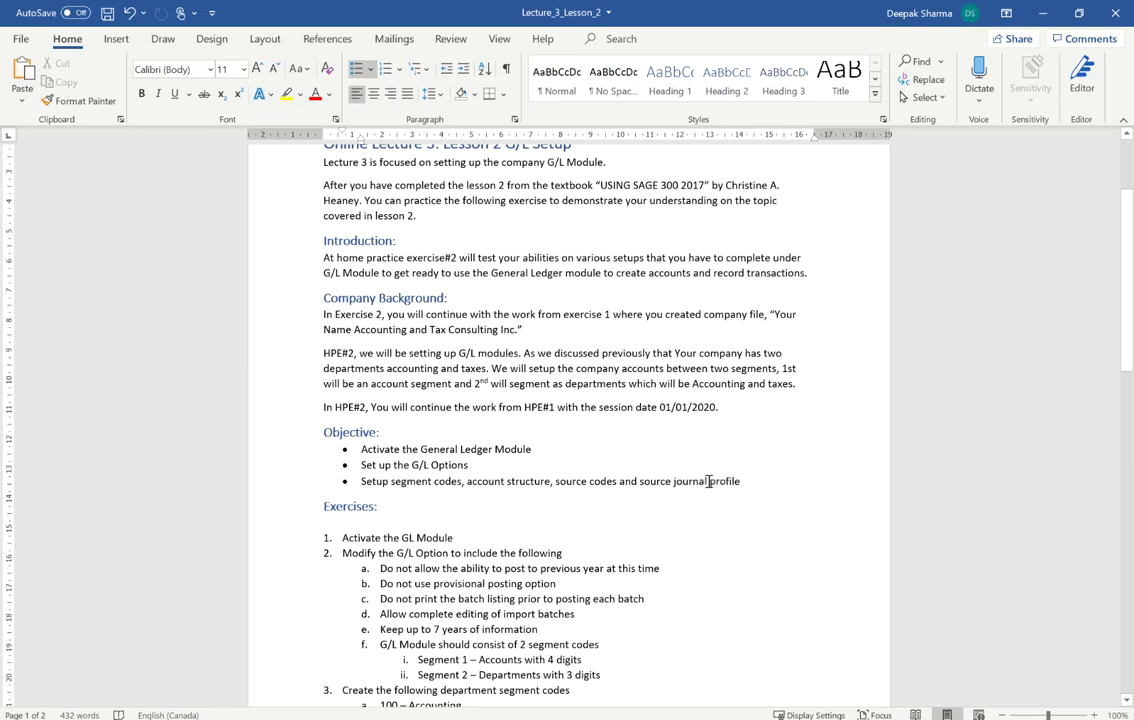
scroll(795, 525, down, 3)
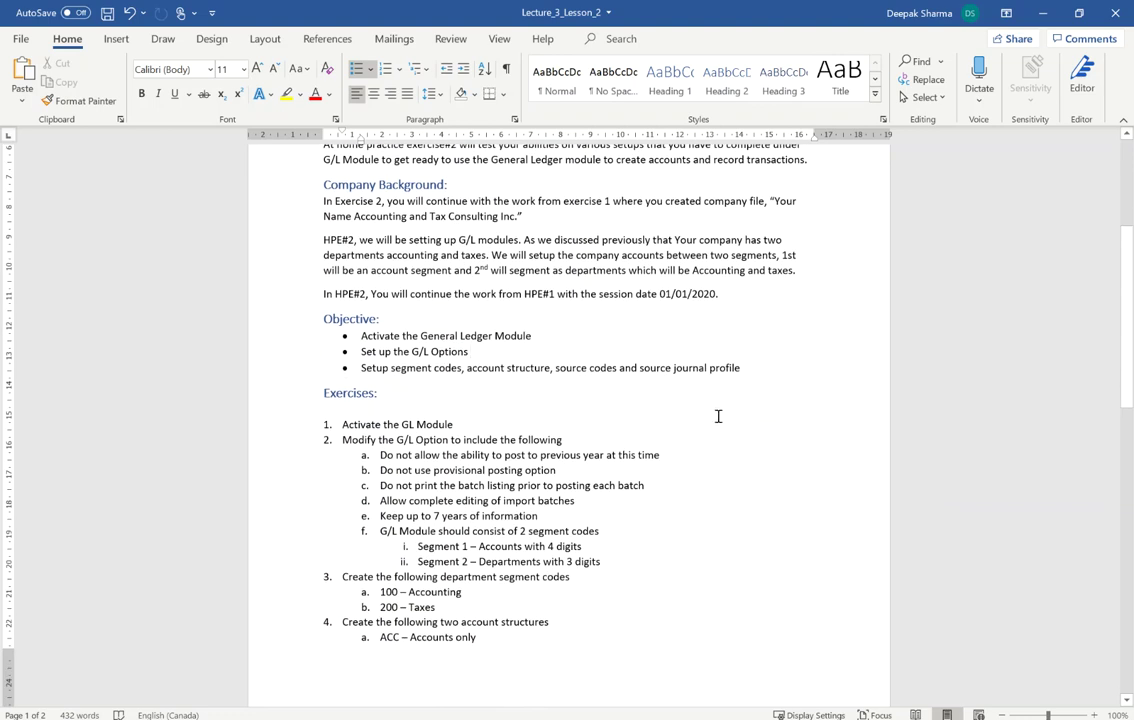
scroll(527, 470, down, 4)
scroll(742, 317, up, 4)
scroll(437, 300, down, 3)
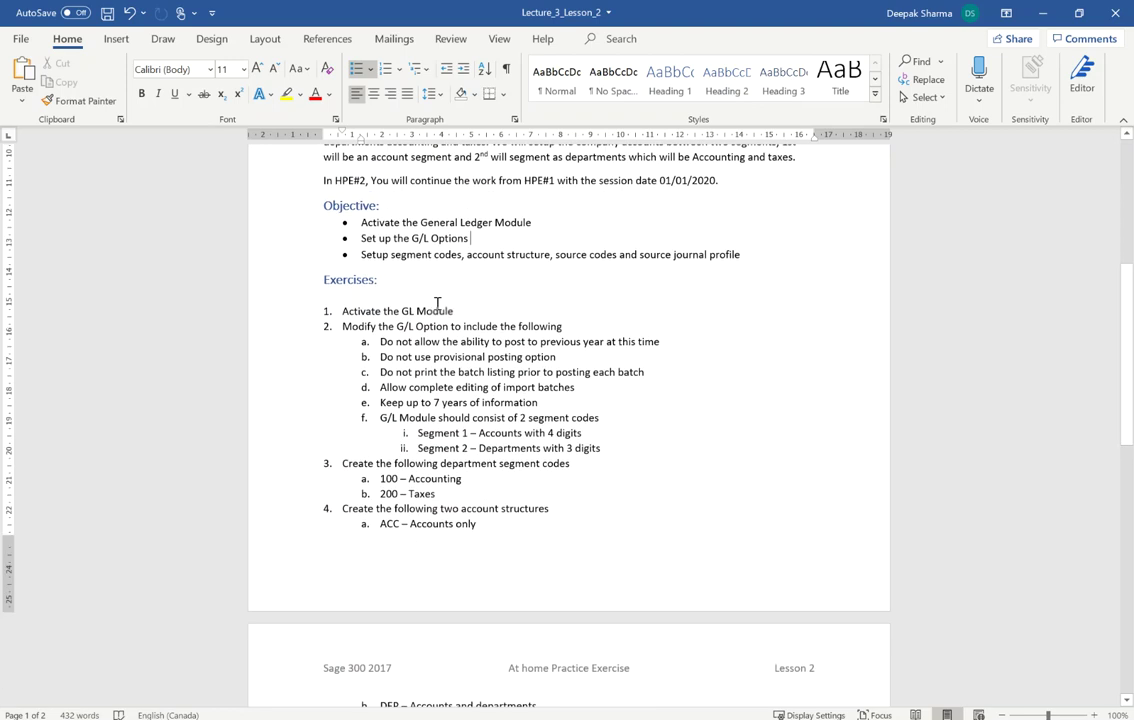
scroll(358, 305, down, 1)
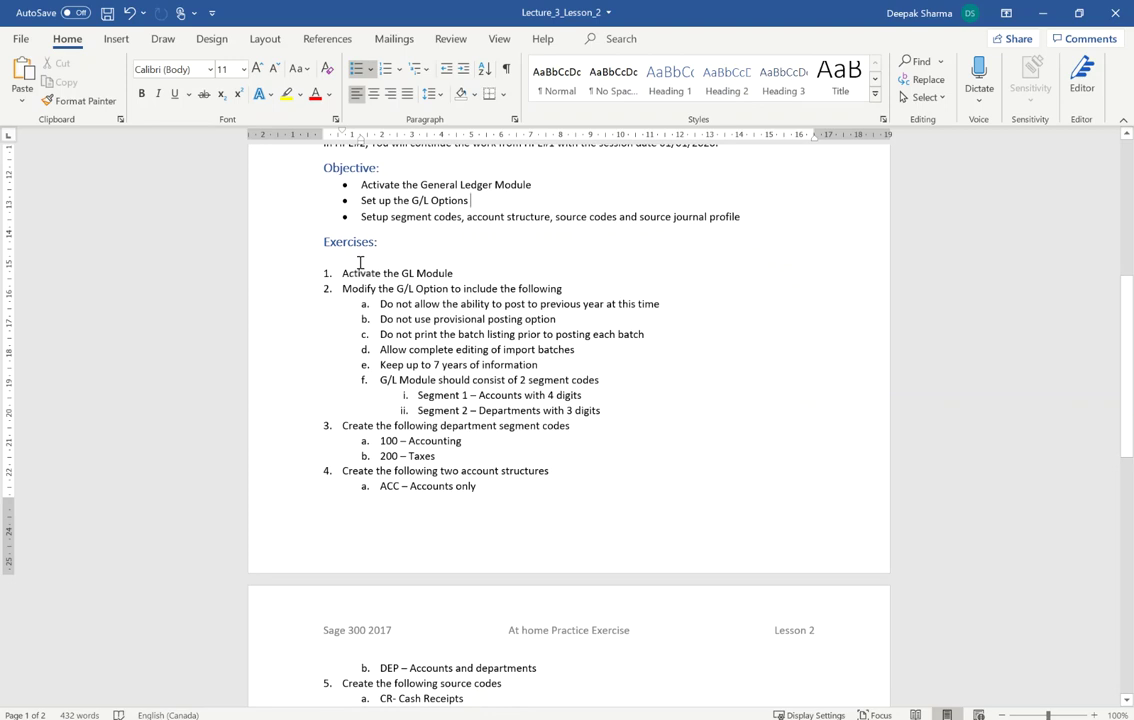
drag(325, 364, 325, 320)
scroll(385, 430, down, 7)
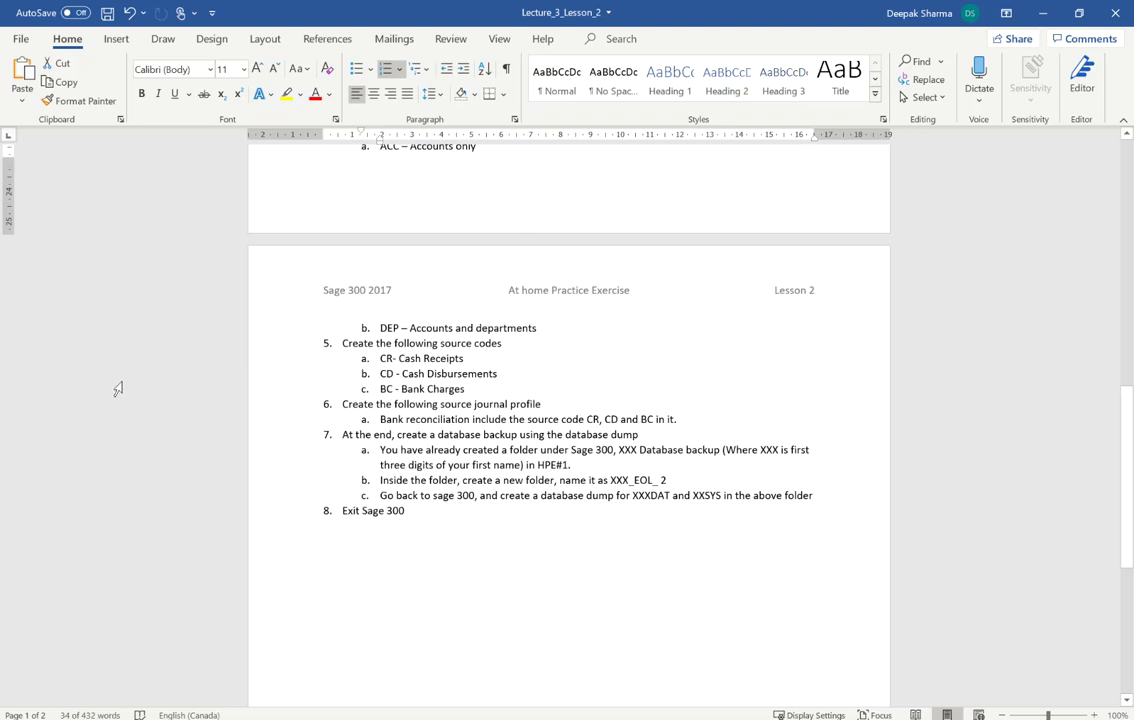
scroll(466, 474, up, 1)
scroll(455, 440, up, 6)
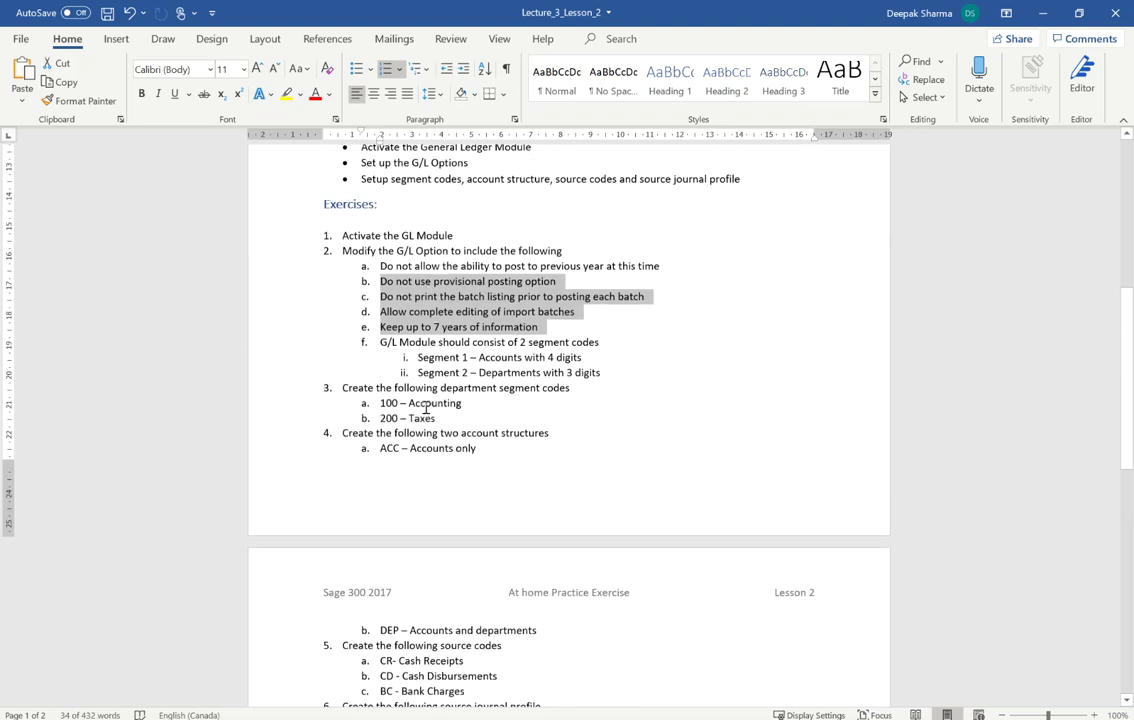
scroll(436, 405, down, 8)
scroll(437, 405, down, 2)
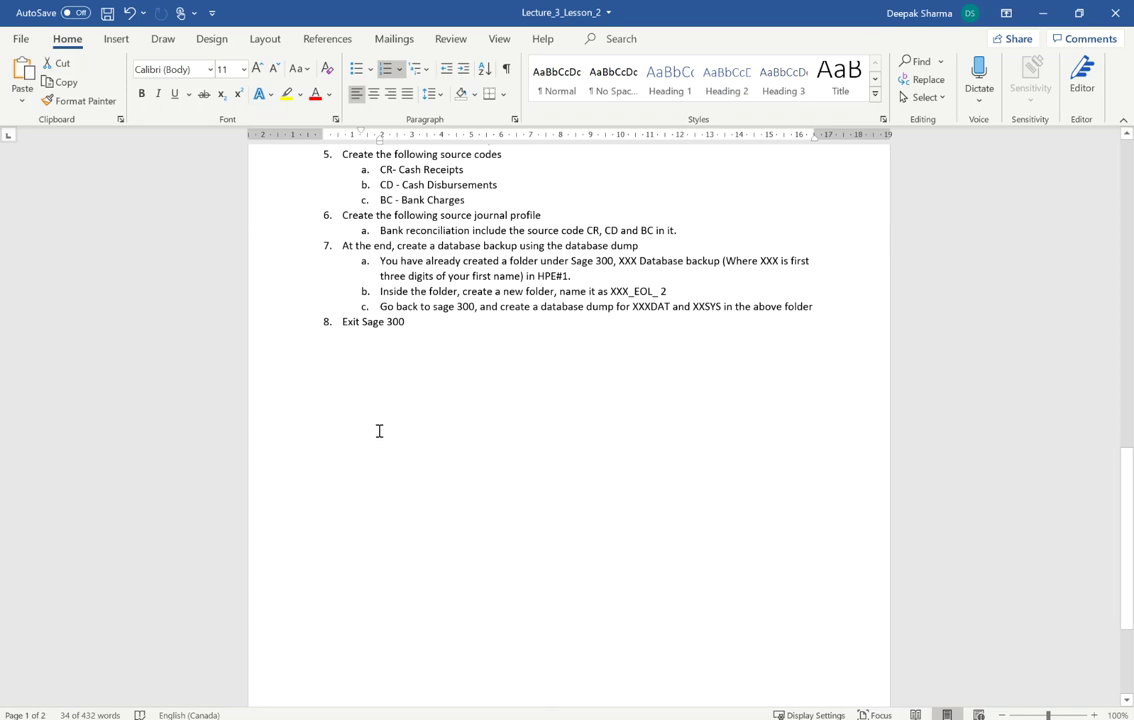
scroll(481, 547, up, 10)
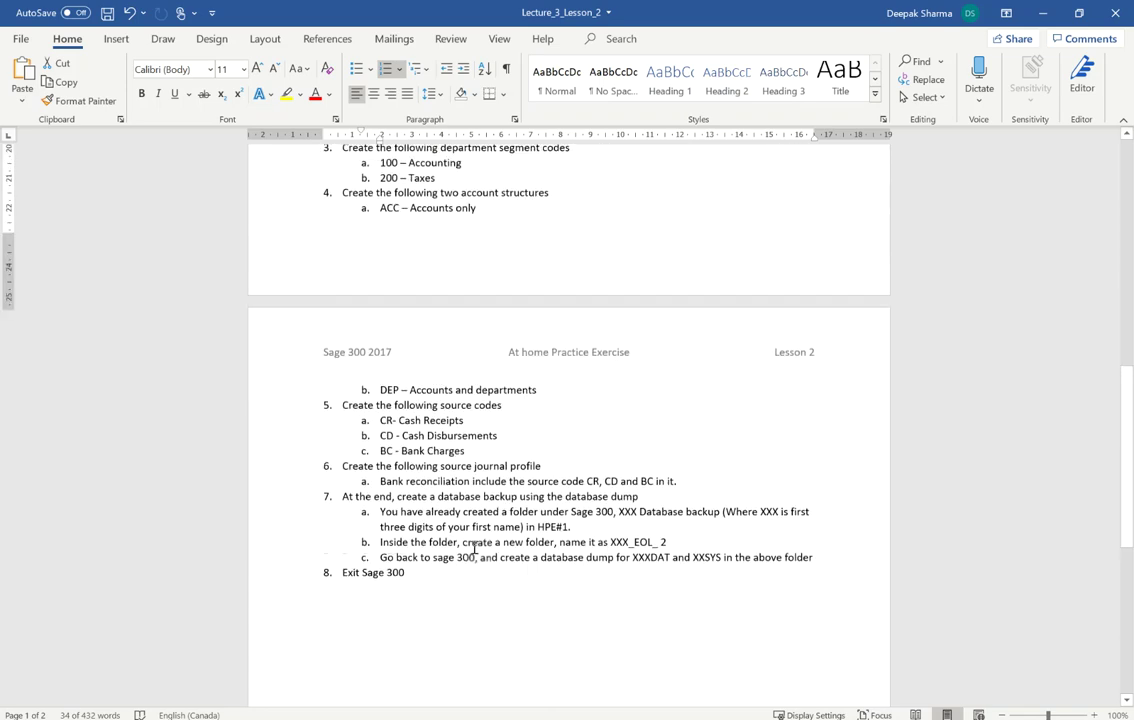
scroll(450, 539, up, 11)
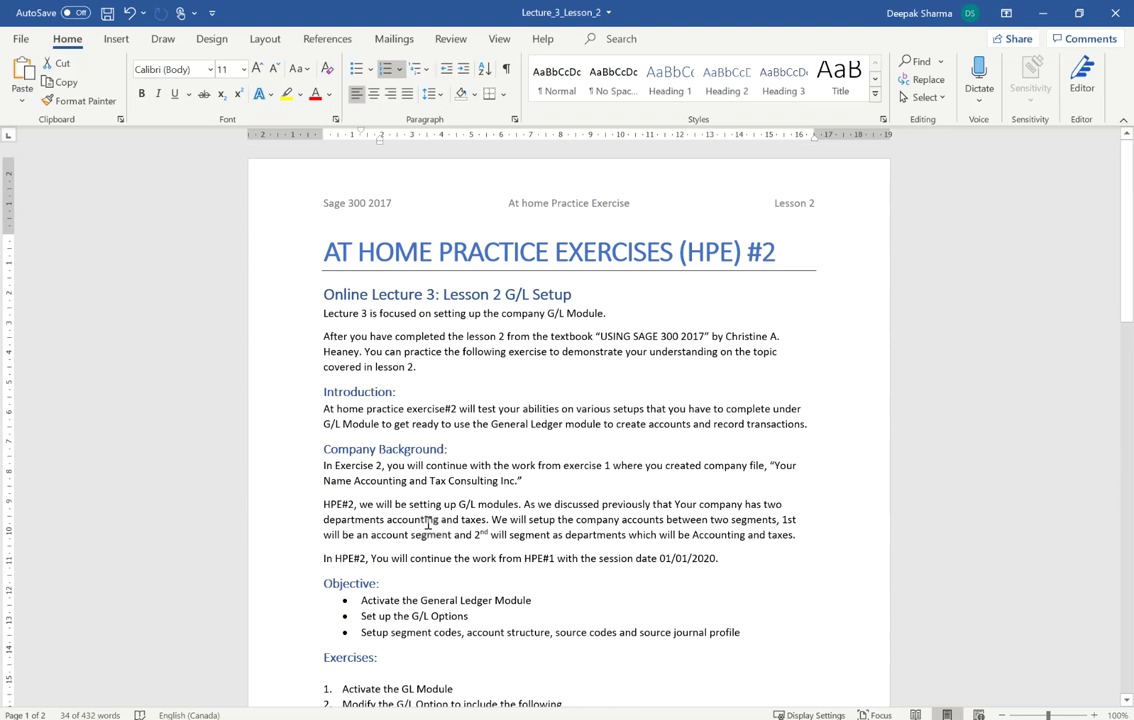
Launch Sage 300 by searching 'sage' in Windows
key(super)
text(sage)
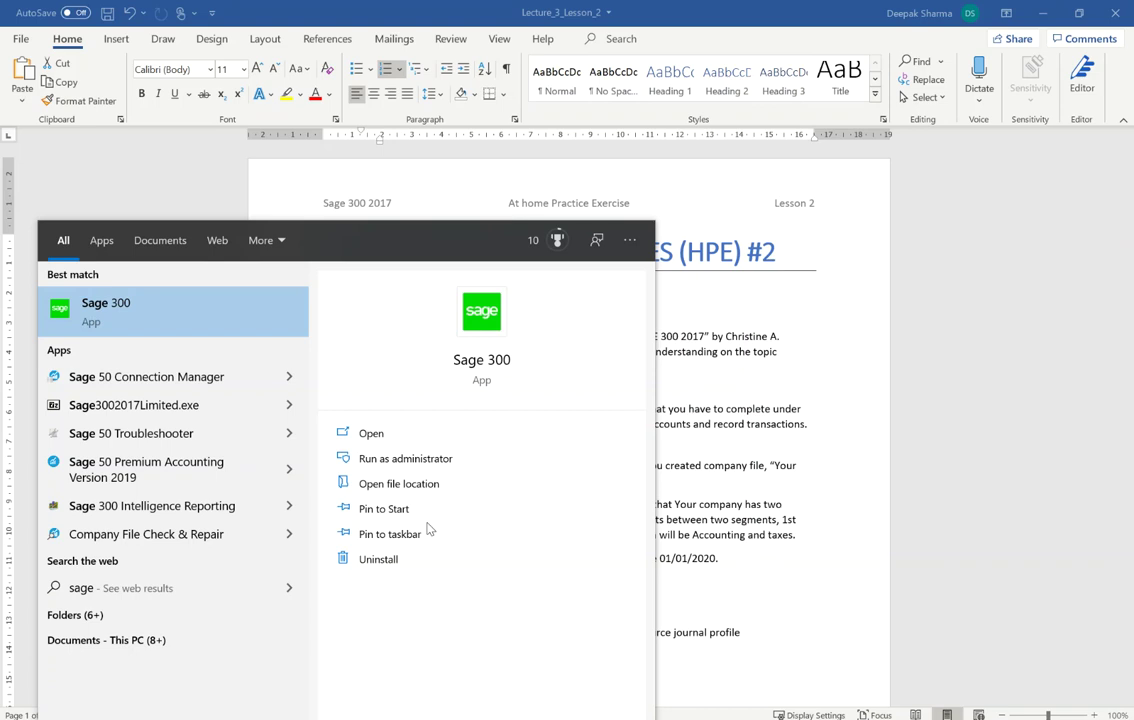
click(147, 319)
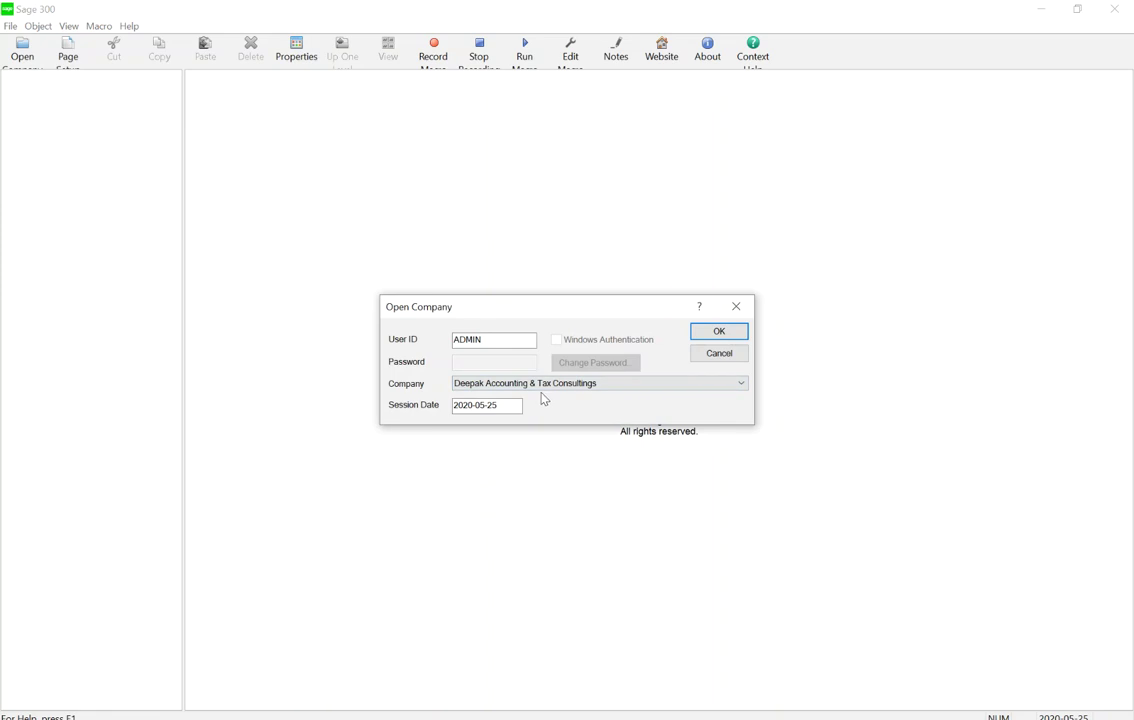
Sign in to the student's accounting company with session date 2020-01-01
click(540, 386)
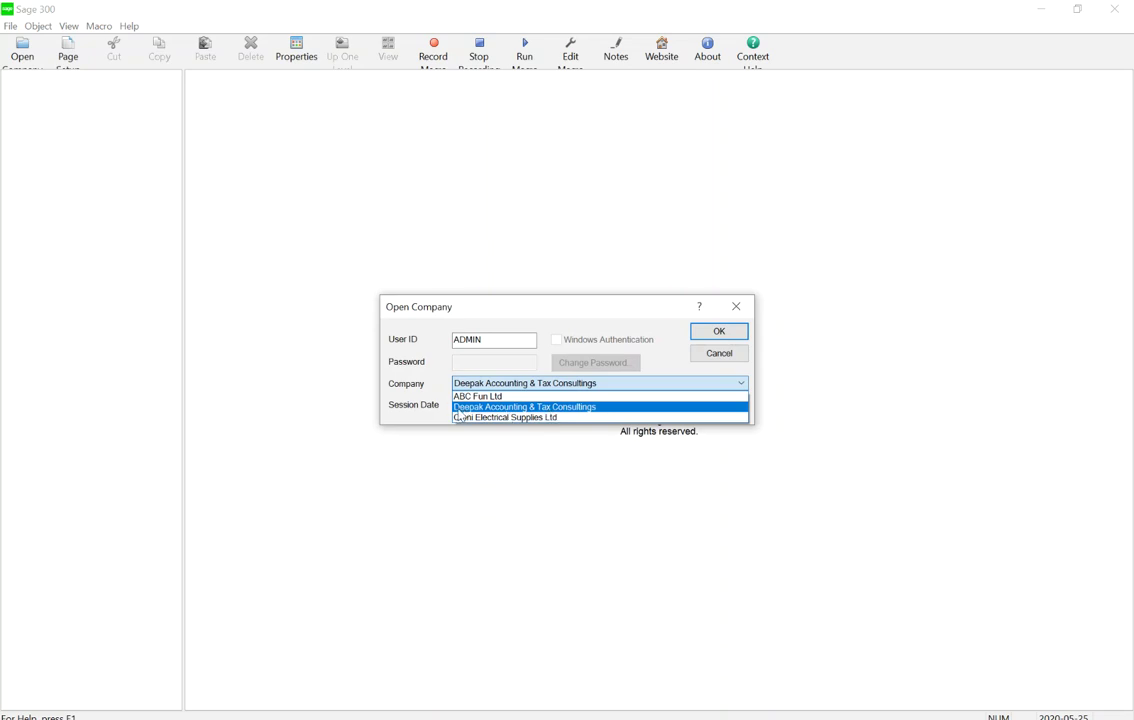
click(592, 407)
click(517, 406)
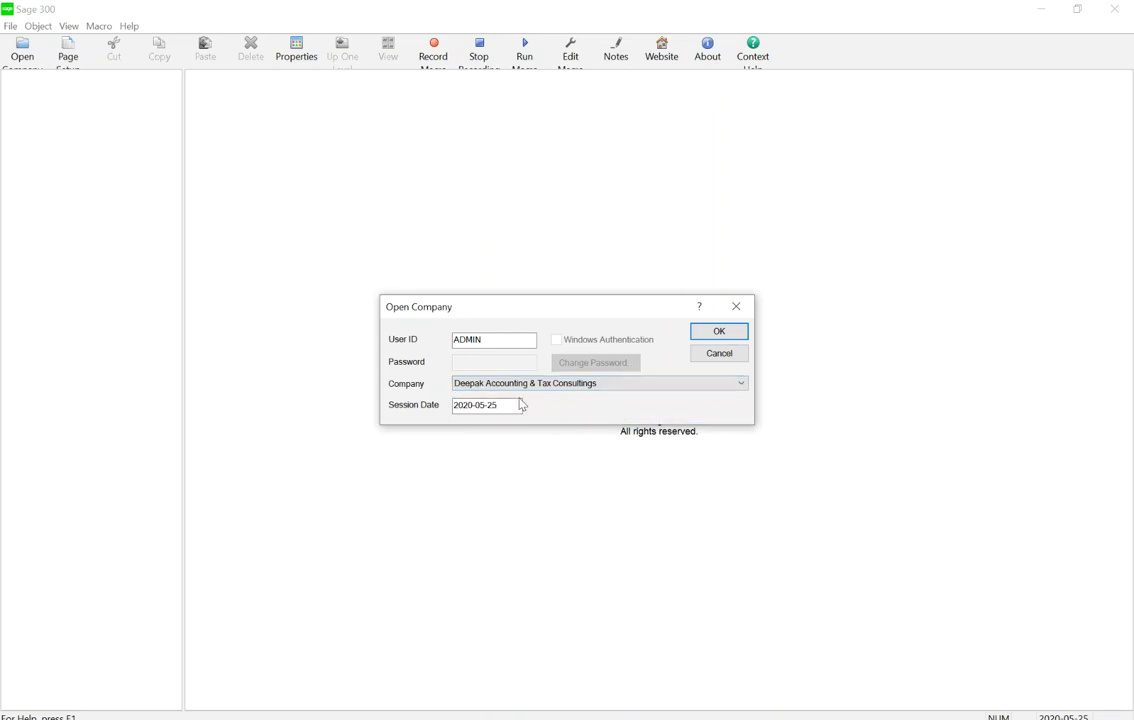
drag(517, 406, 390, 405)
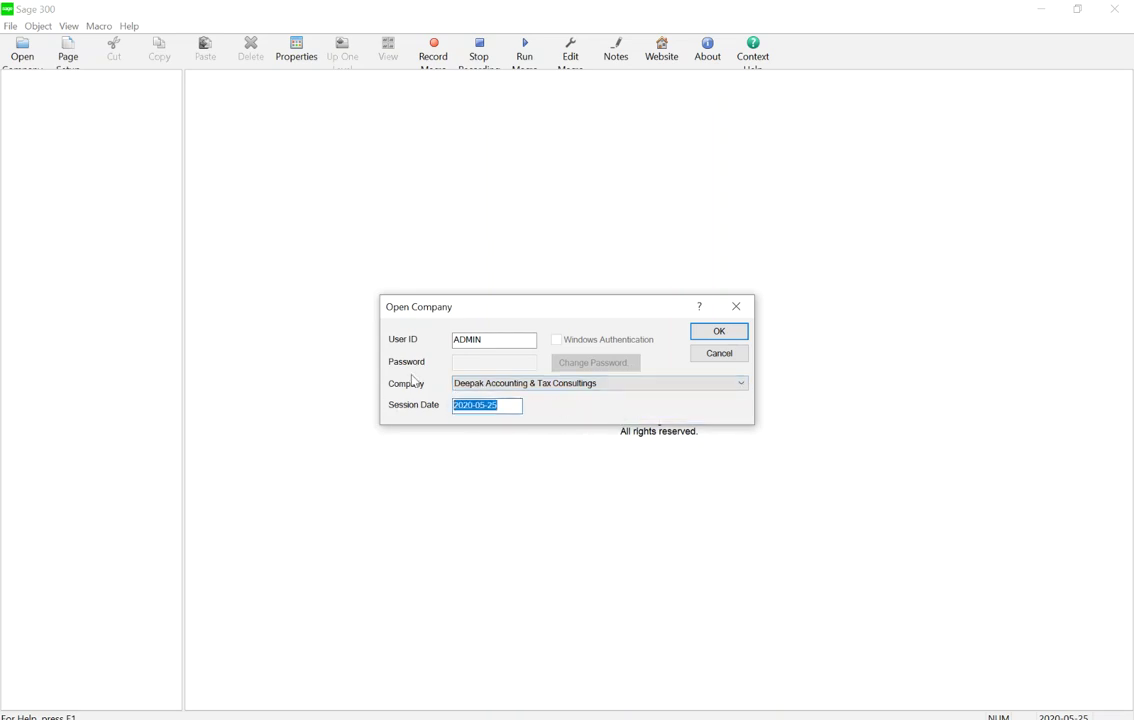
text(20)
click(727, 336)
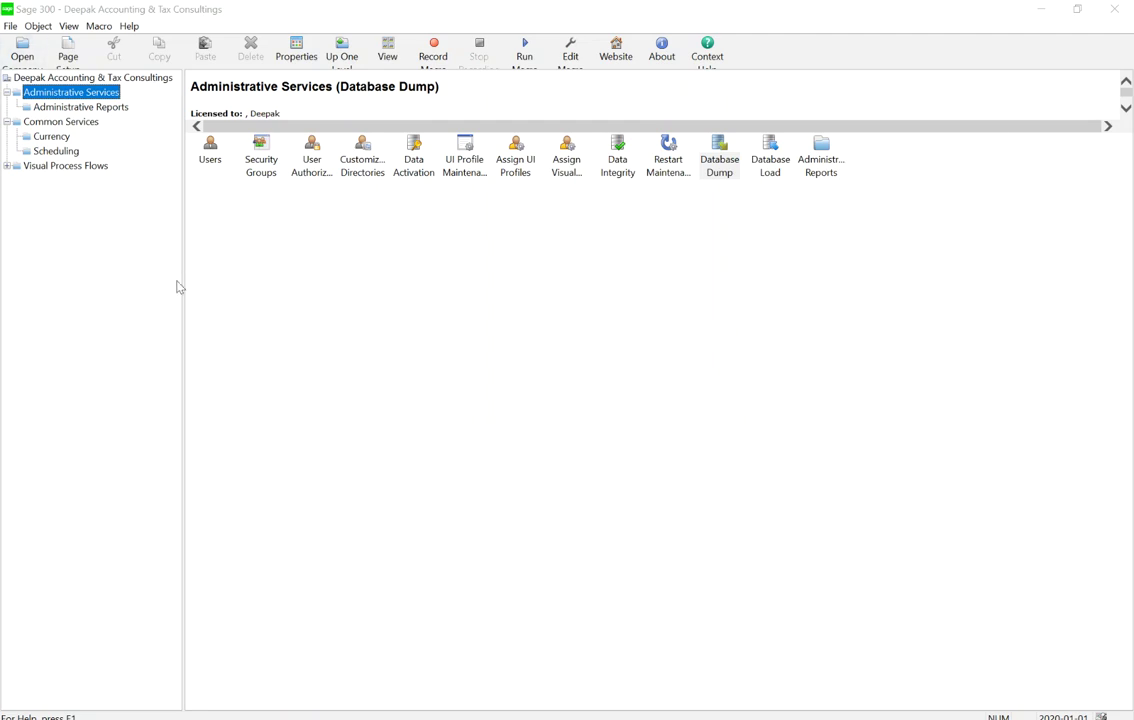
click(38, 147)
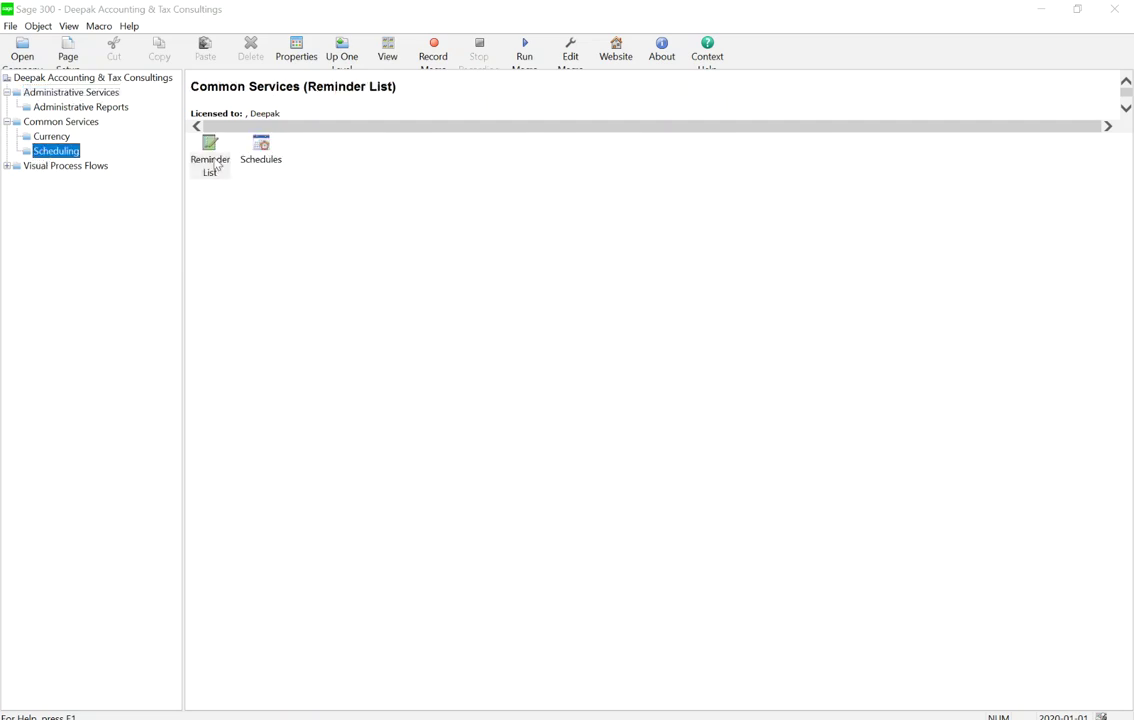
double_click(212, 158)
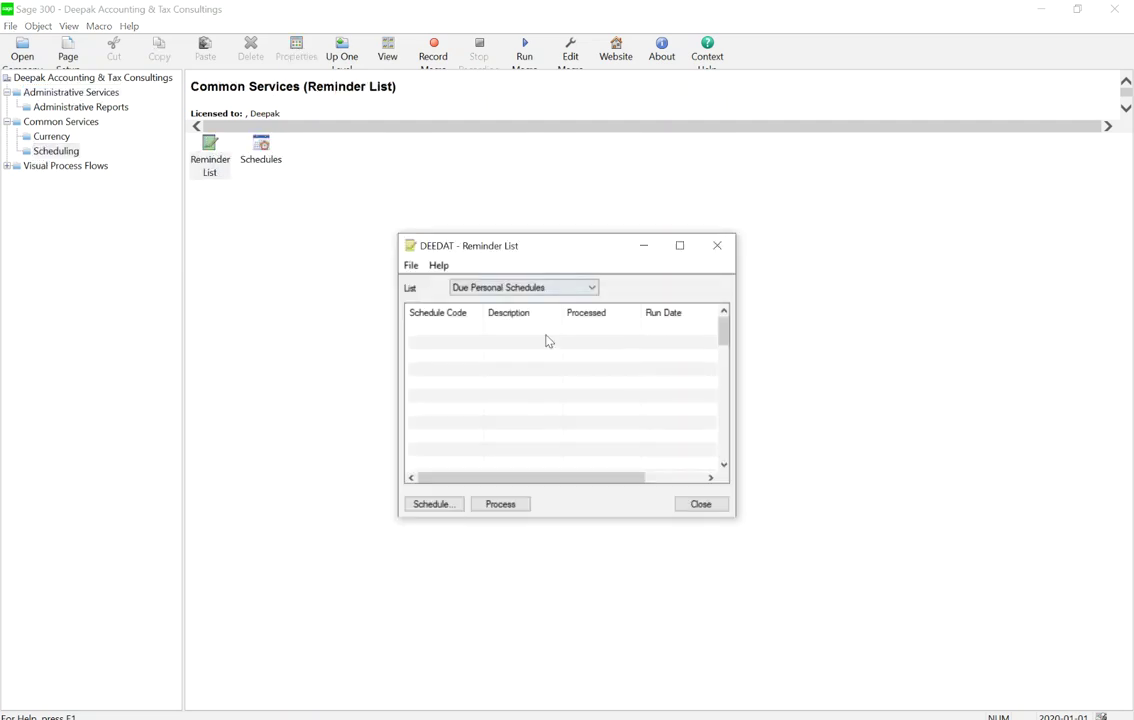
click(719, 247)
double_click(274, 157)
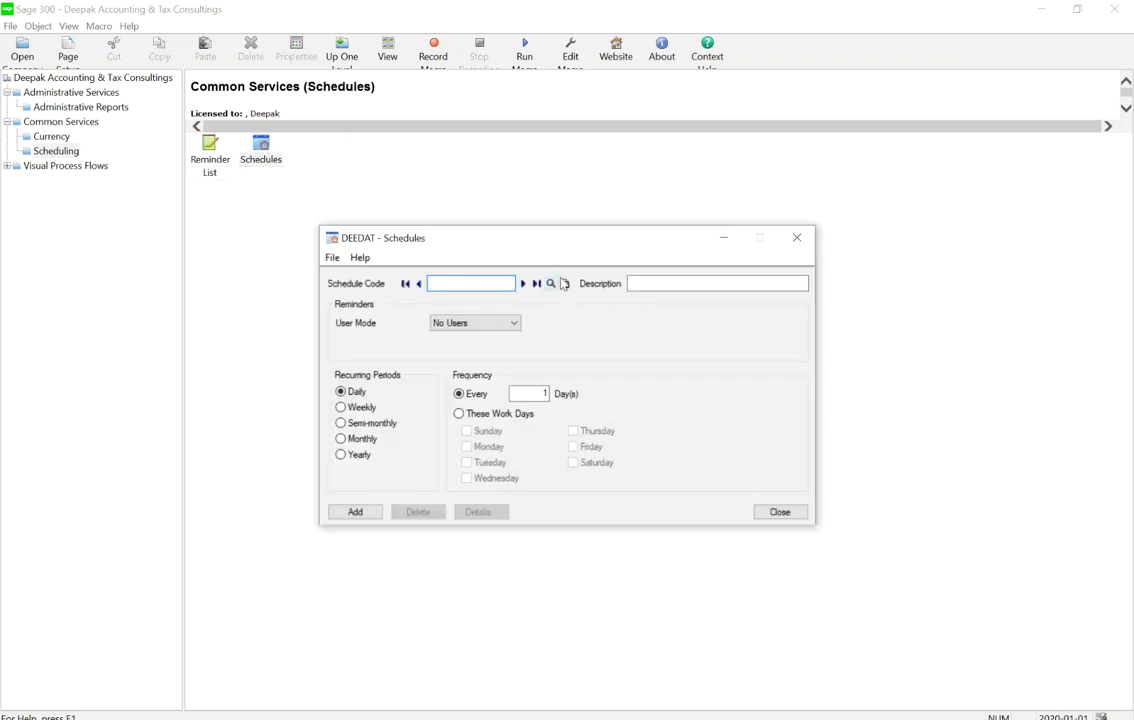
click(550, 284)
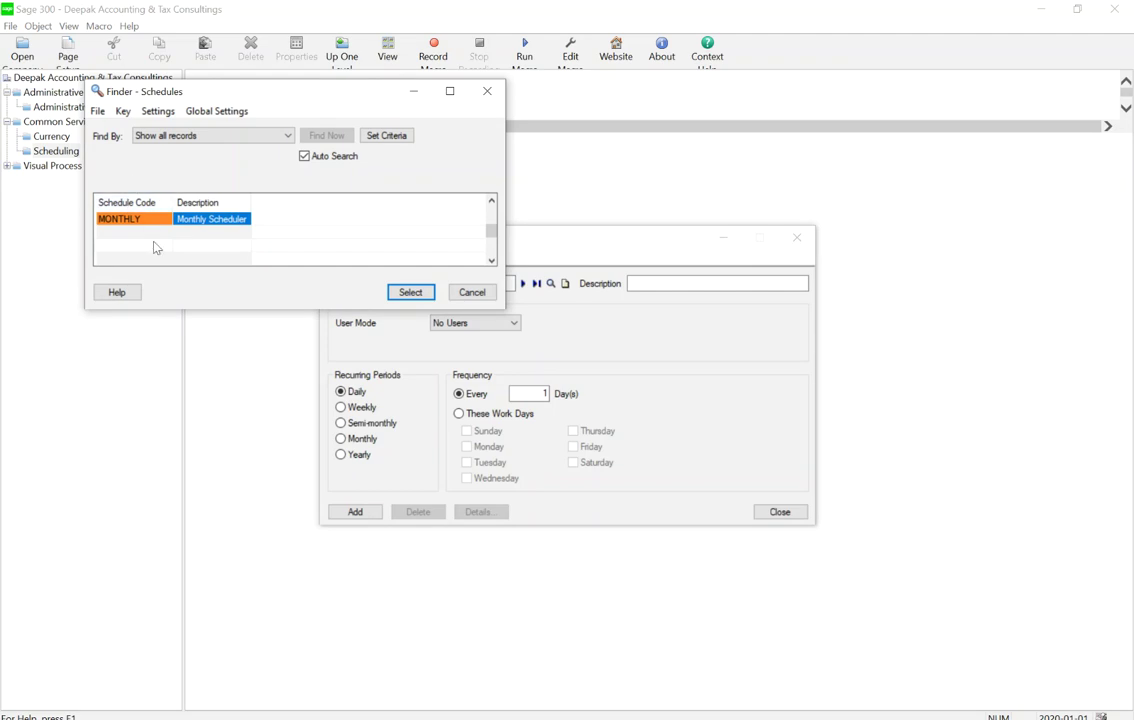
click(488, 300)
click(488, 300)
click(776, 512)
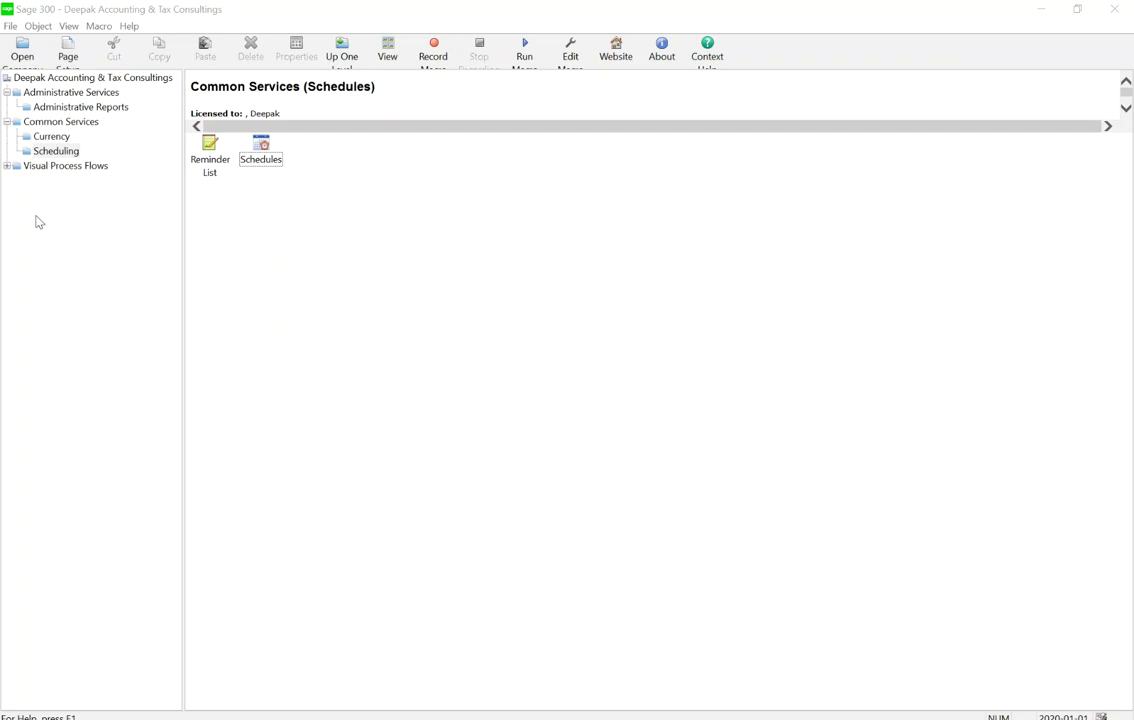
click(56, 92)
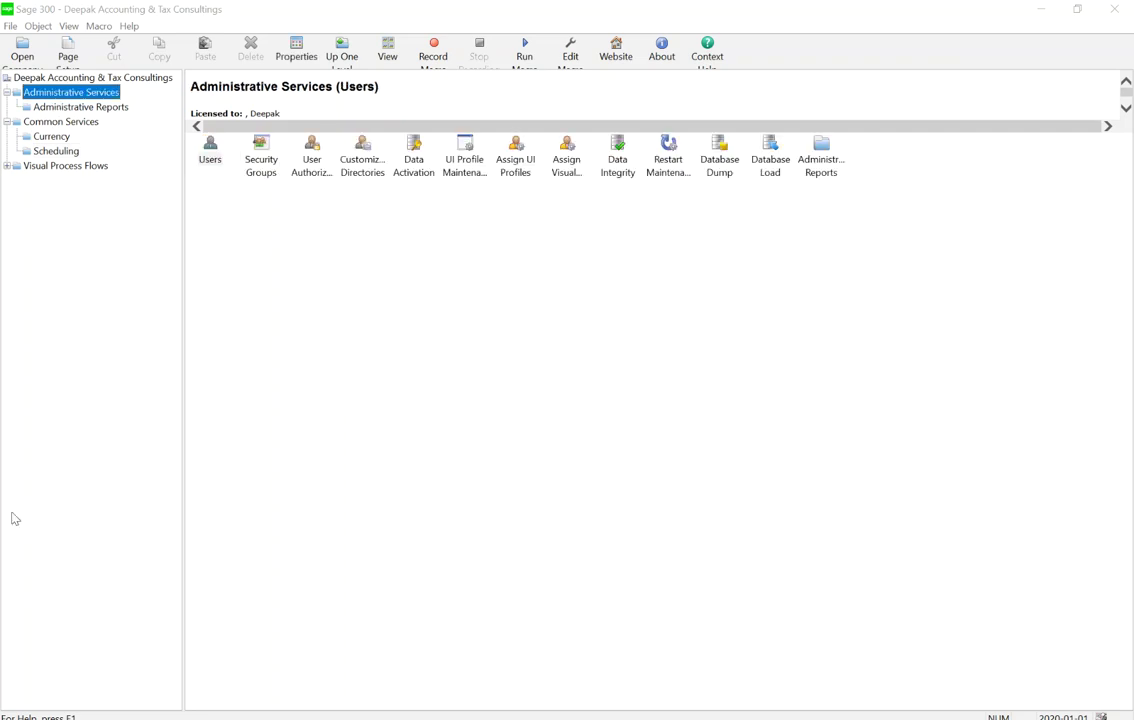
Open Data Activation and confirm the database backup warning
click(417, 158)
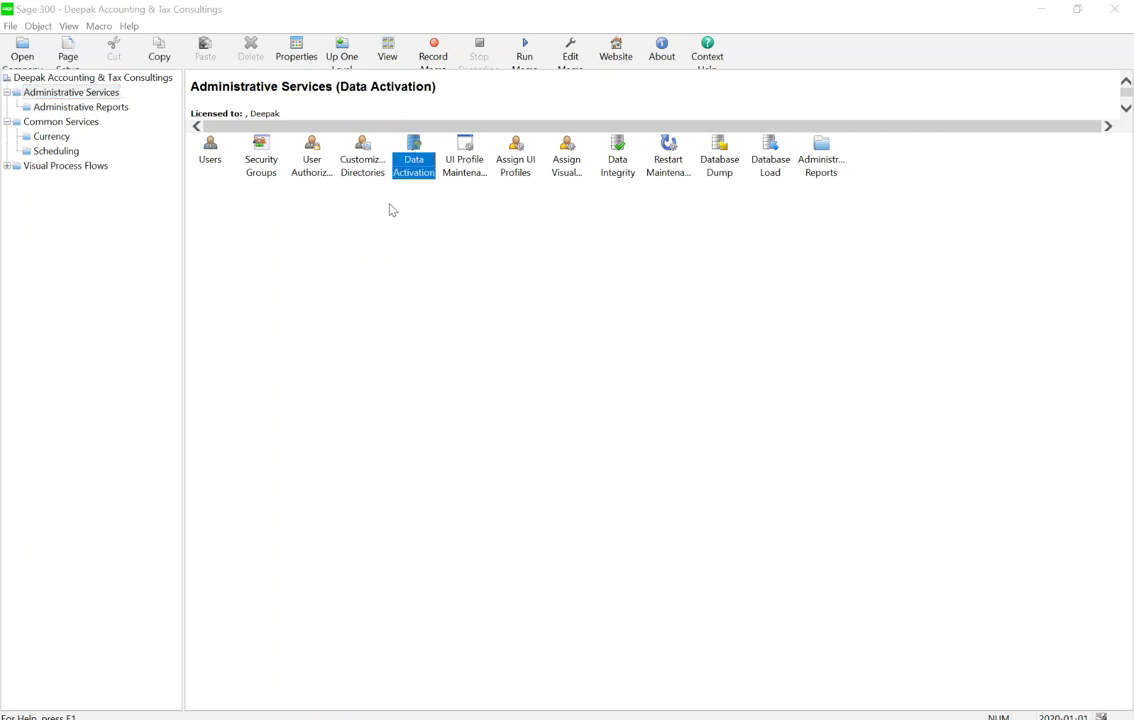
double_click(417, 150)
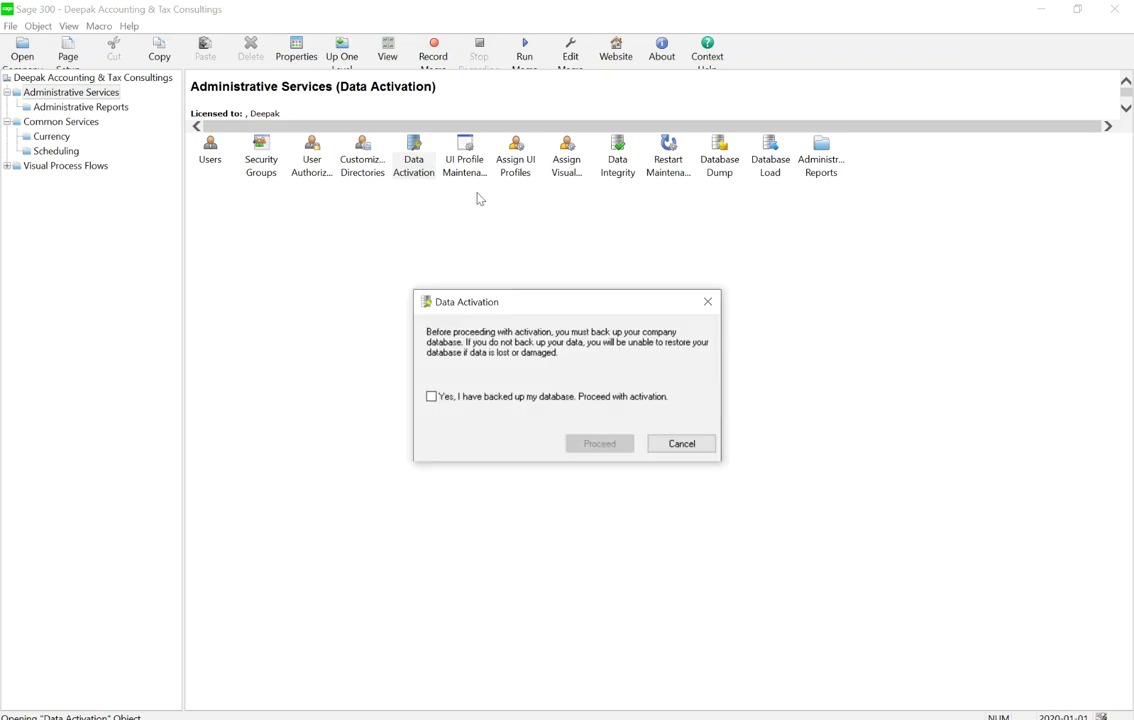
click(463, 397)
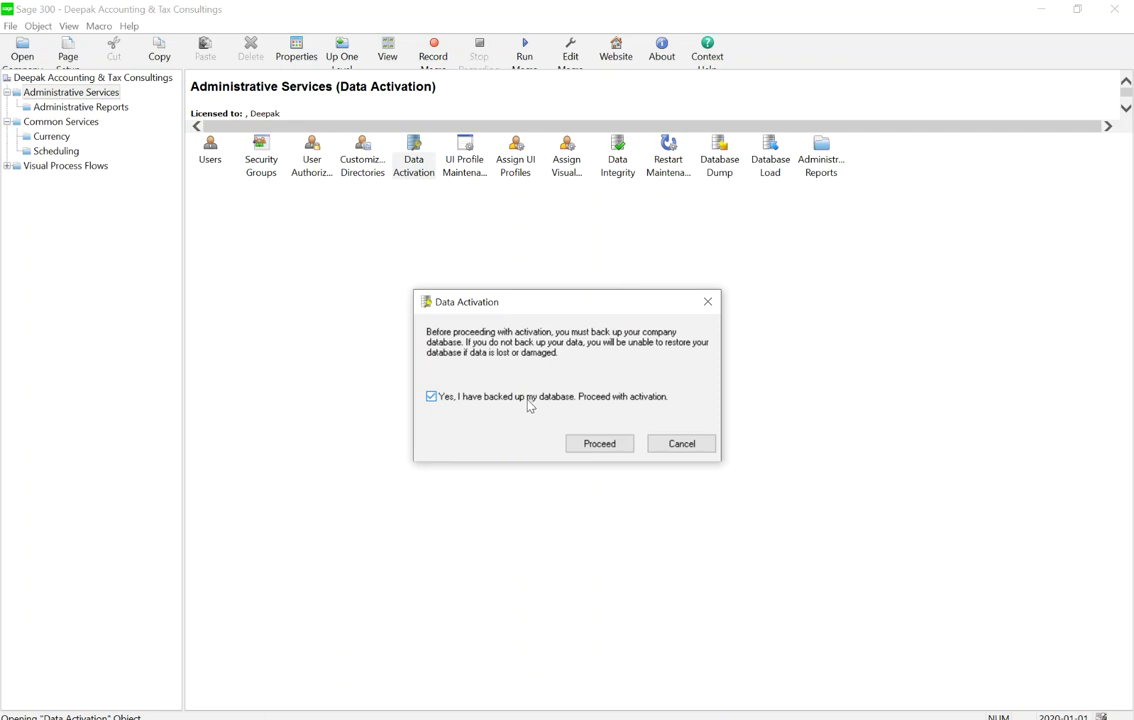
key(Return)
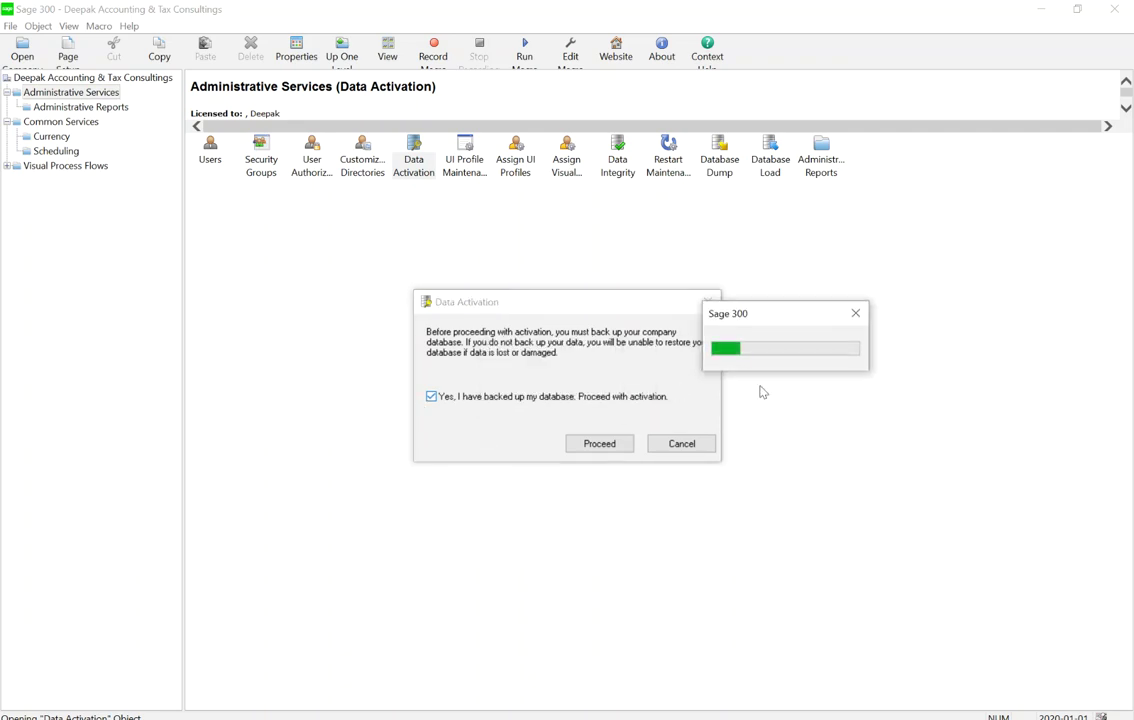
click(855, 313)
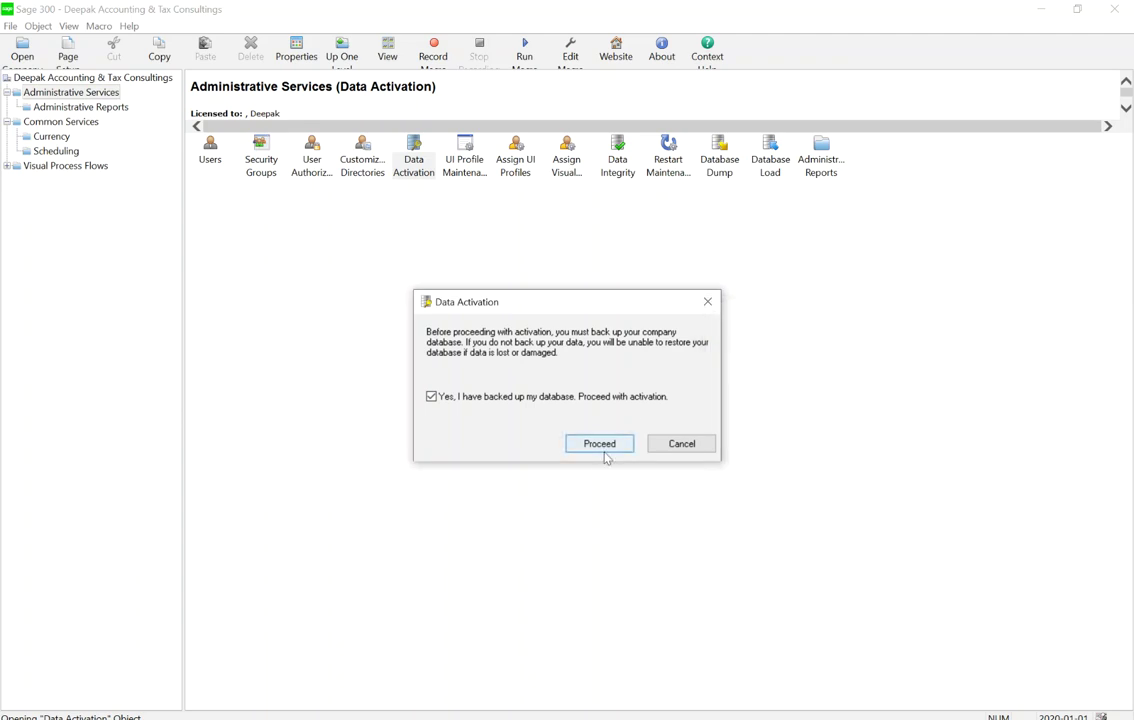
click(600, 444)
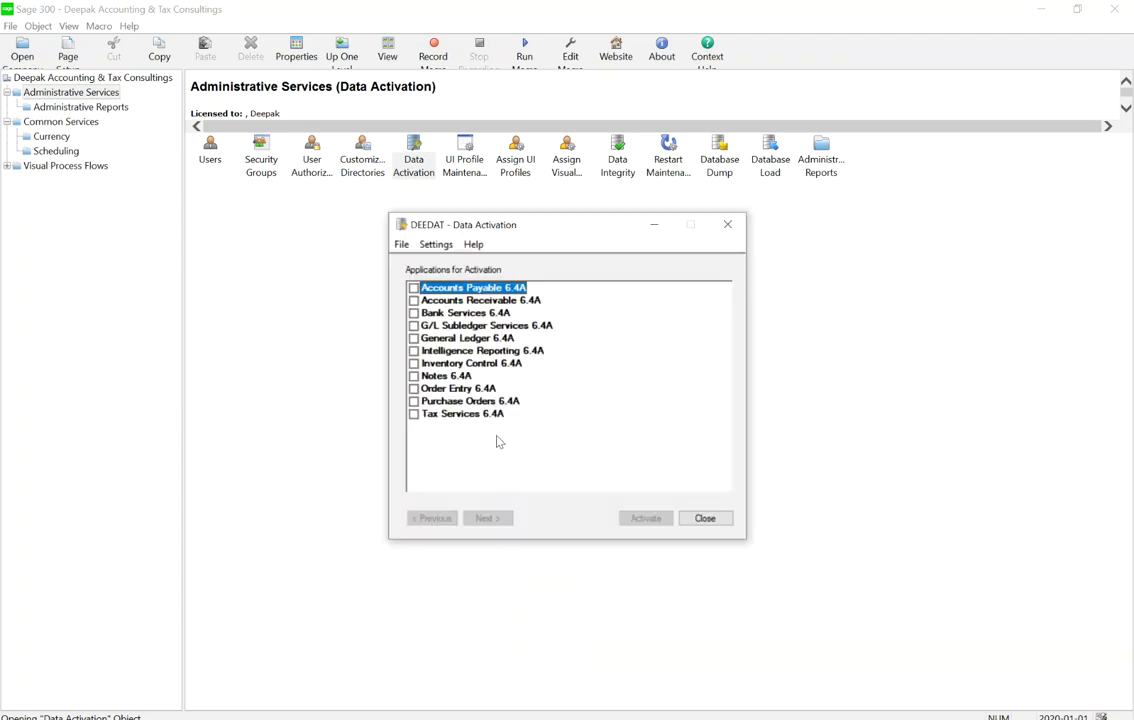
Activate General Ledger 6.4A through the wizard and close the activation window
click(413, 325)
click(413, 325)
click(414, 338)
click(487, 520)
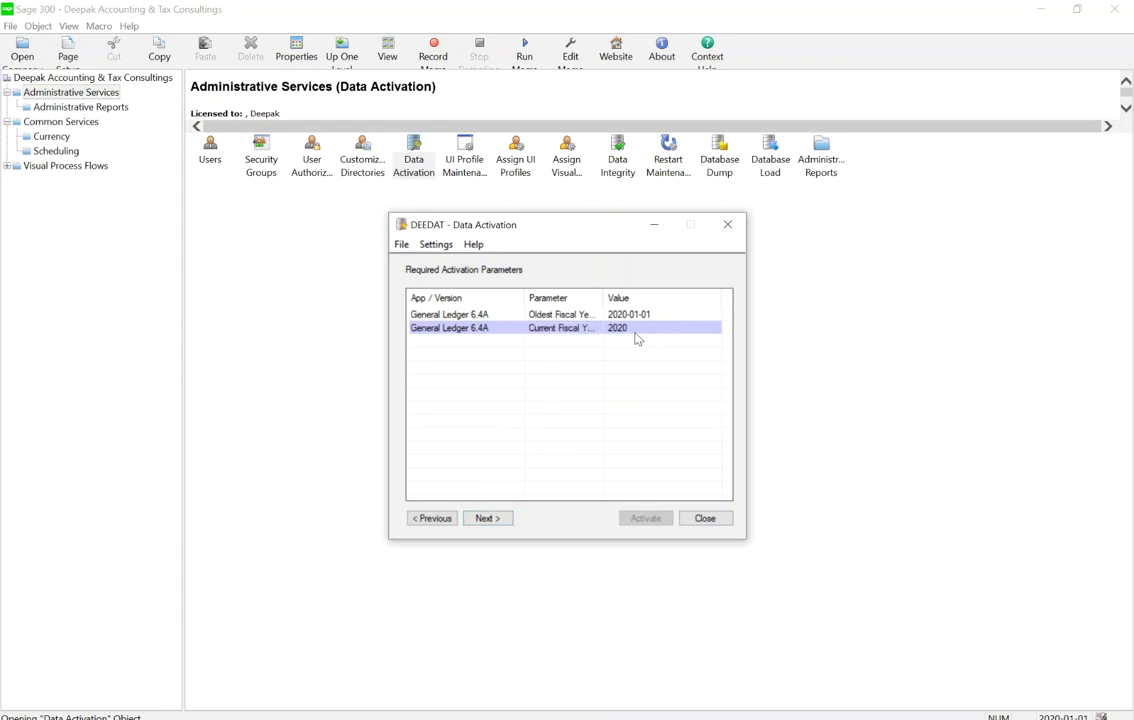
click(493, 517)
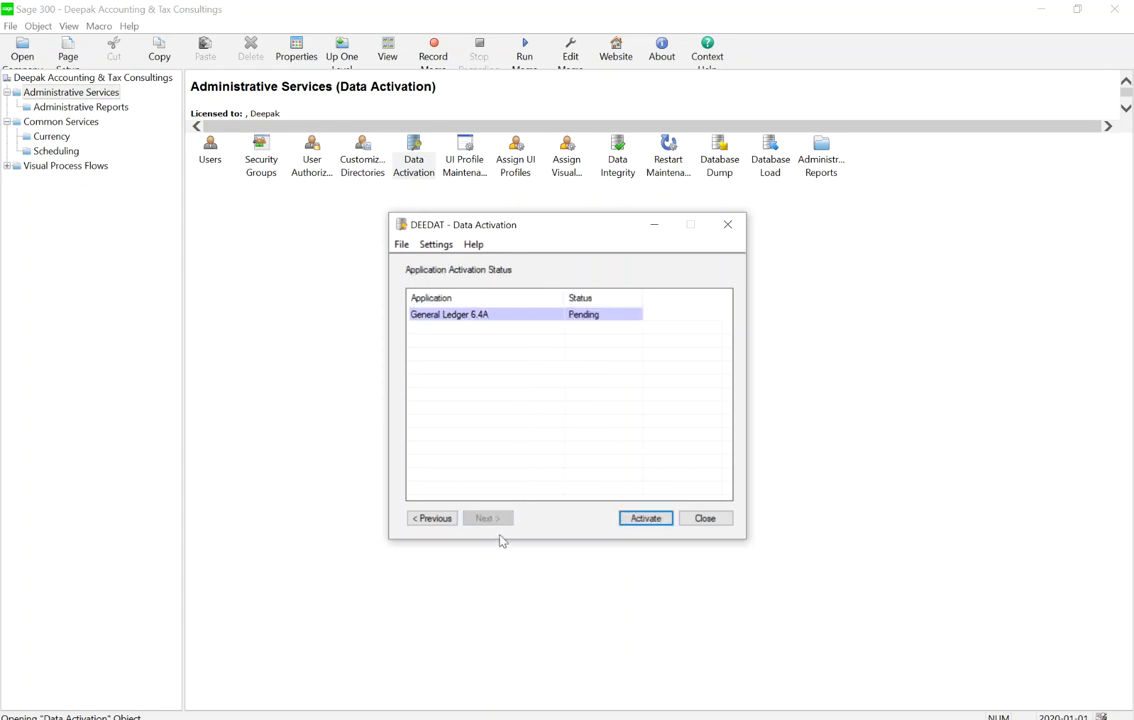
click(643, 518)
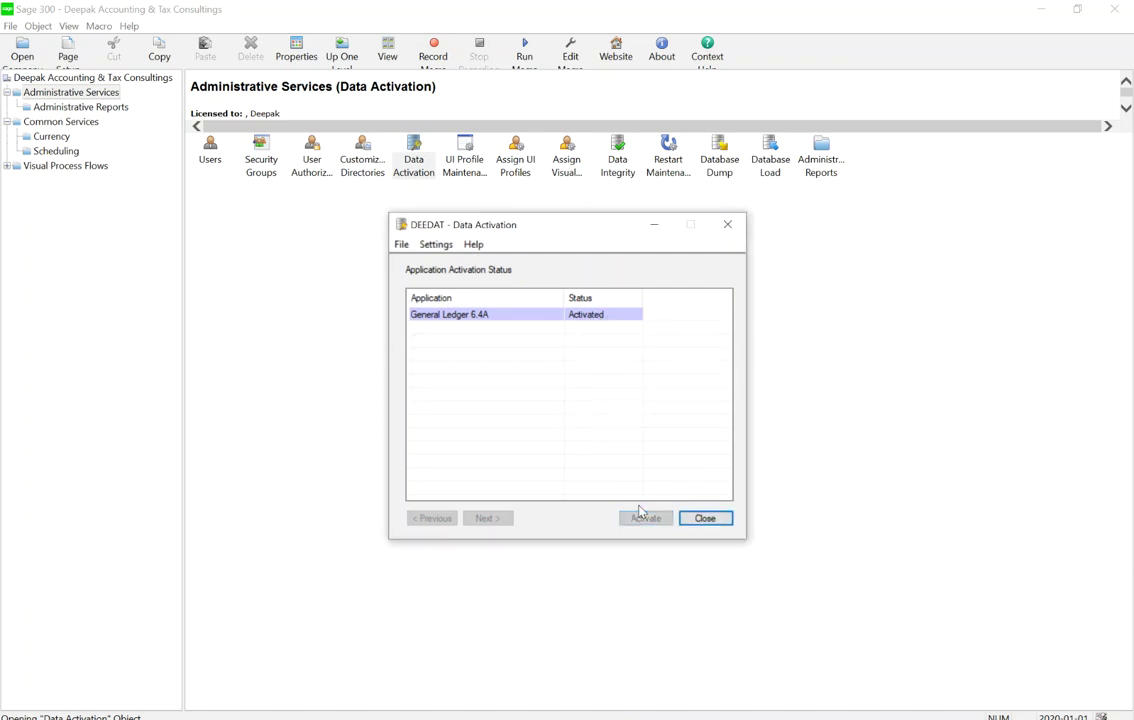
click(705, 518)
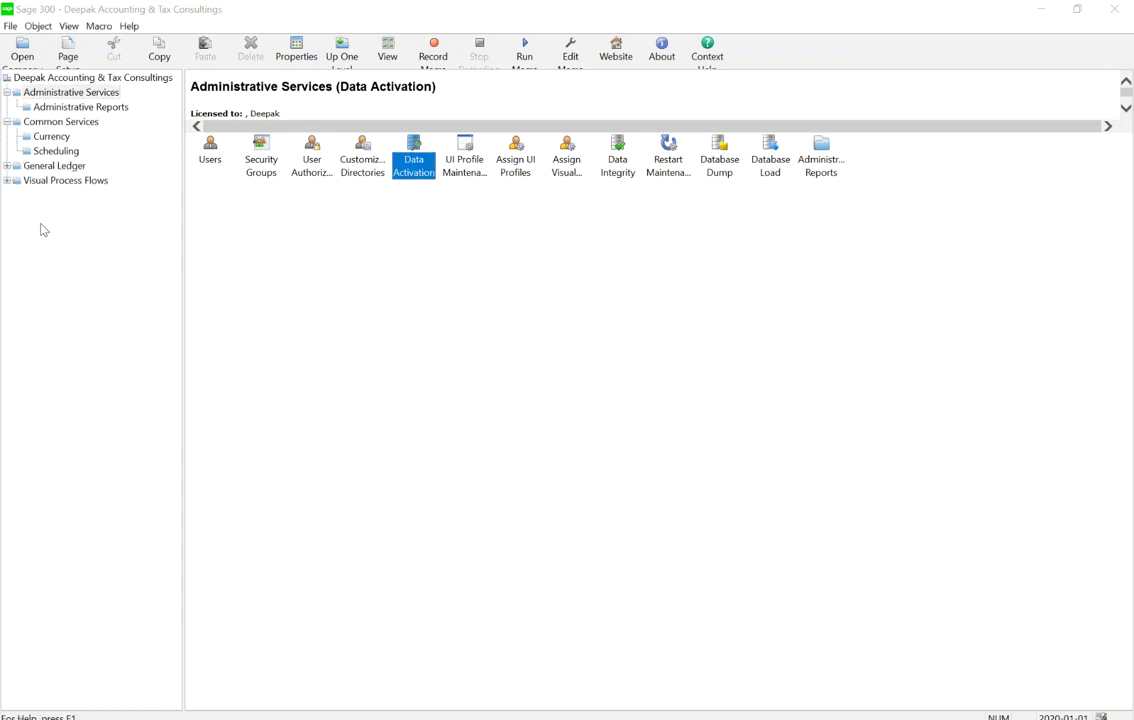
Open G/L Options from General Ledger's G/L Setup and move the window higher
click(8, 166)
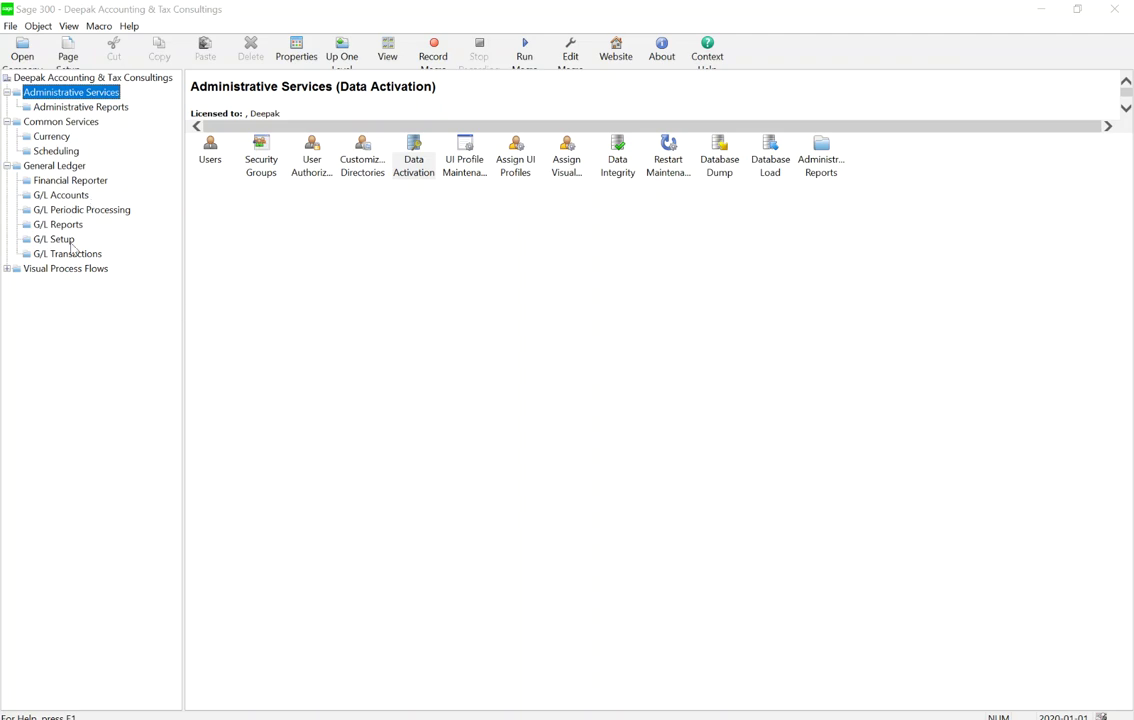
click(52, 239)
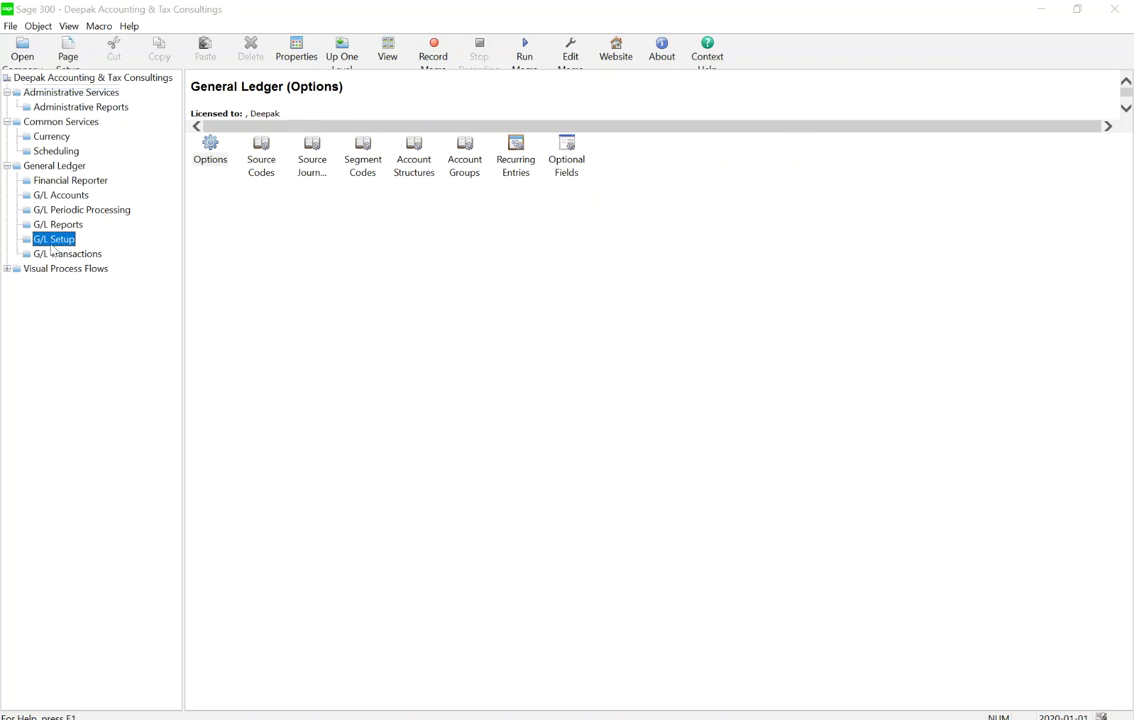
click(211, 155)
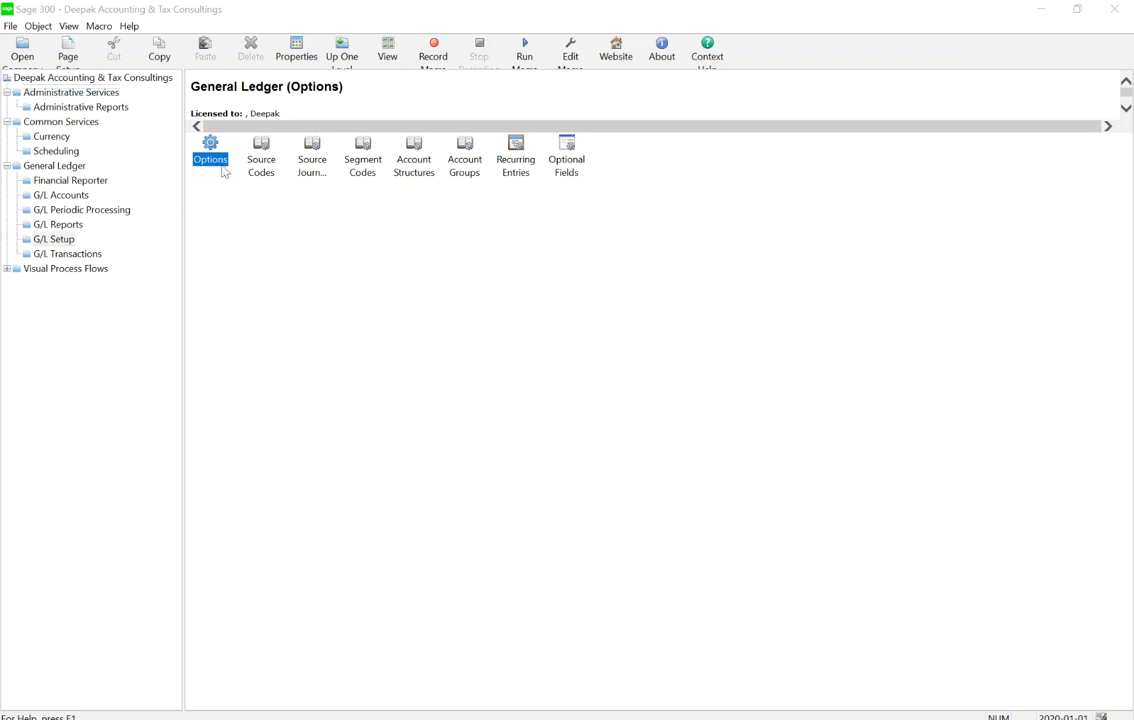
double_click(212, 158)
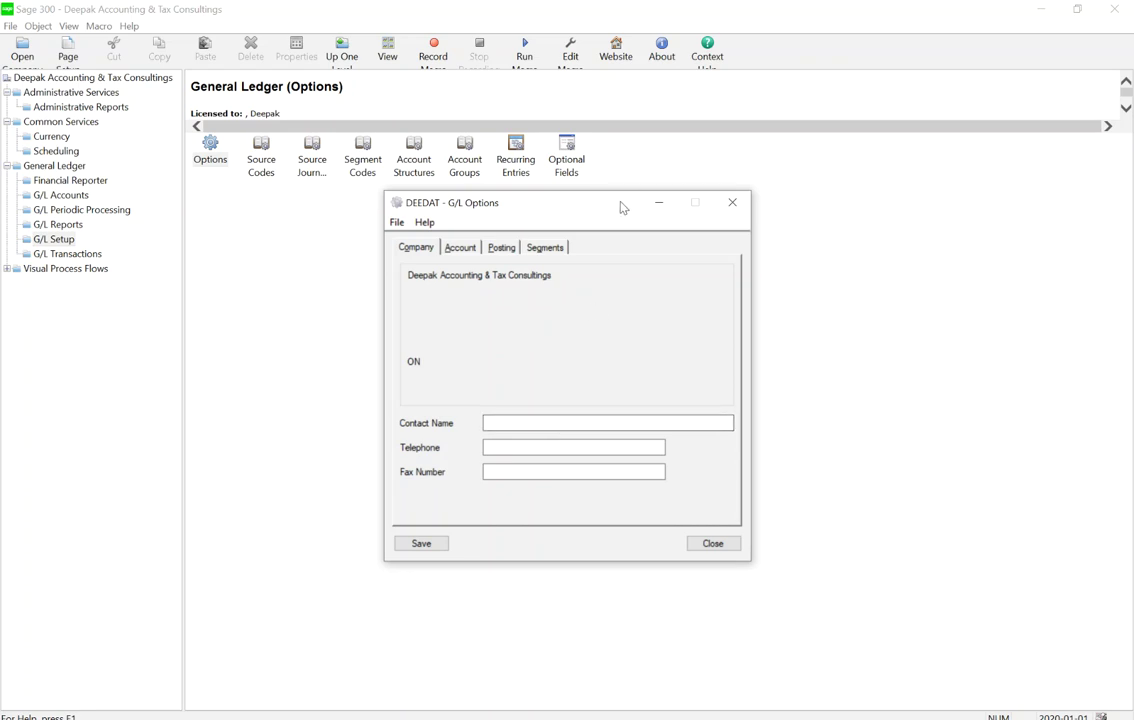
drag(622, 205, 644, 111)
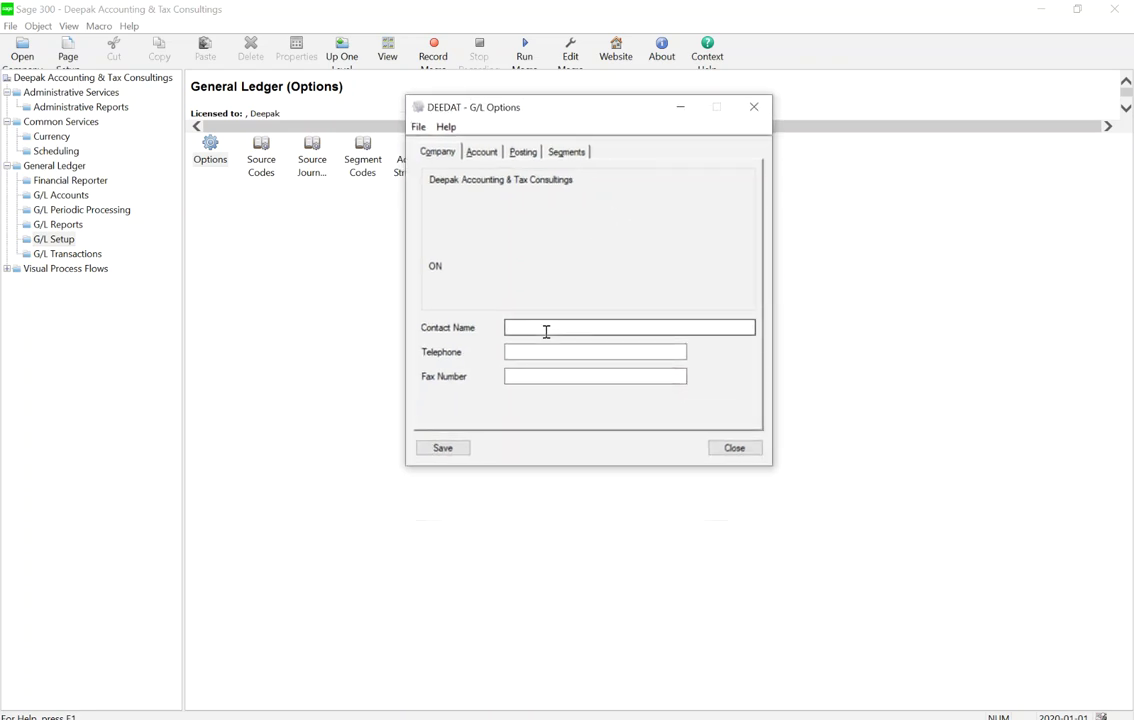
Enter the company contact's name on the Company tab, then go to the posting settings
click(481, 152)
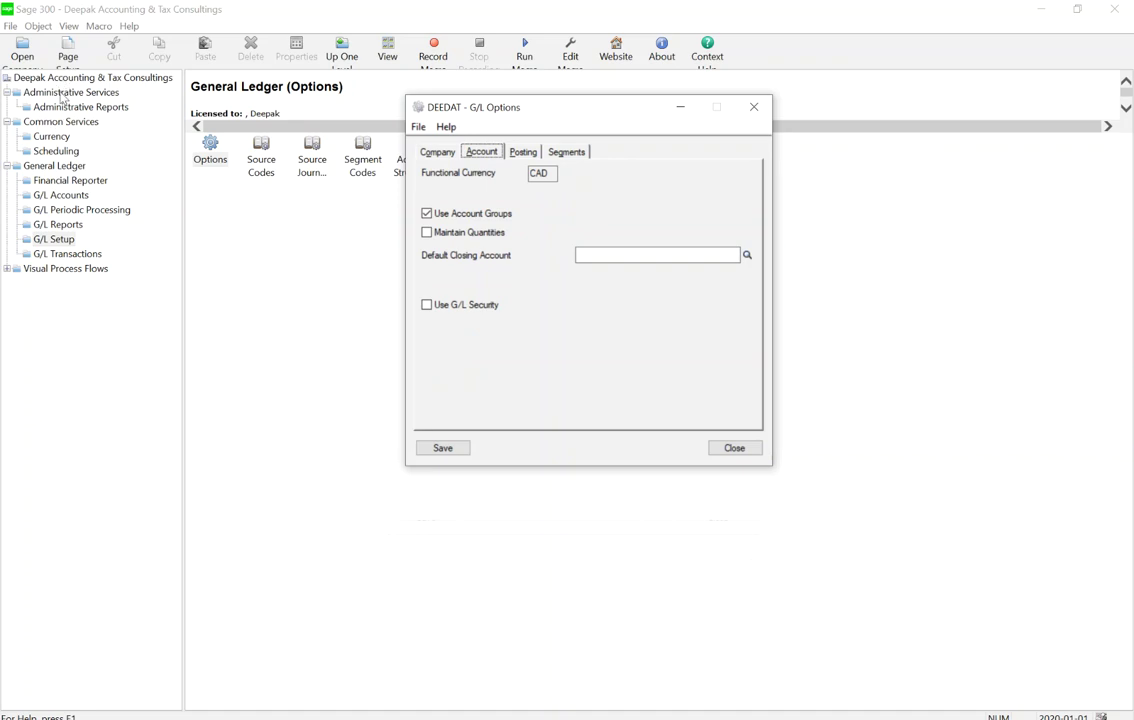
click(434, 152)
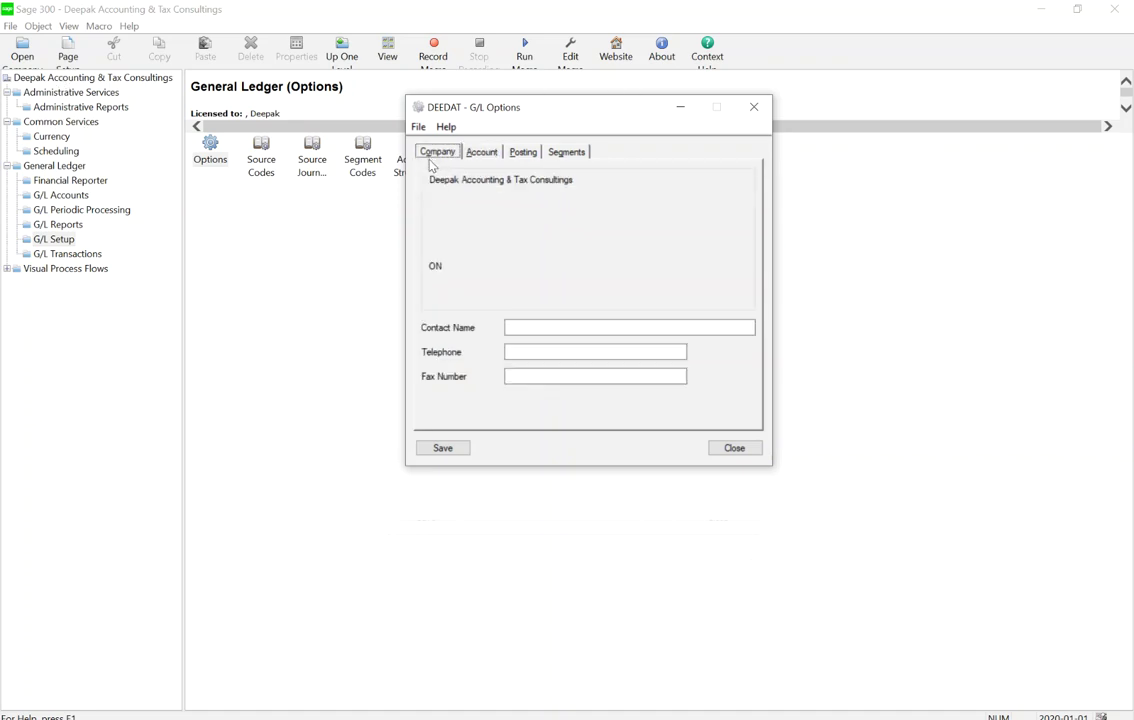
click(522, 327)
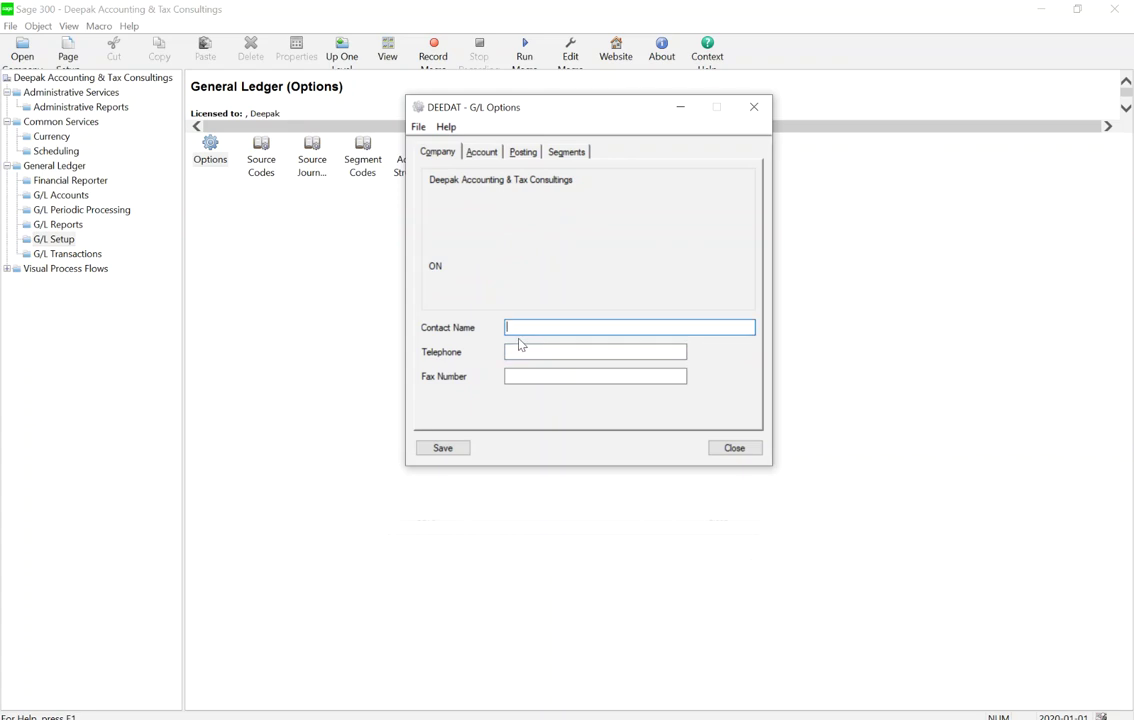
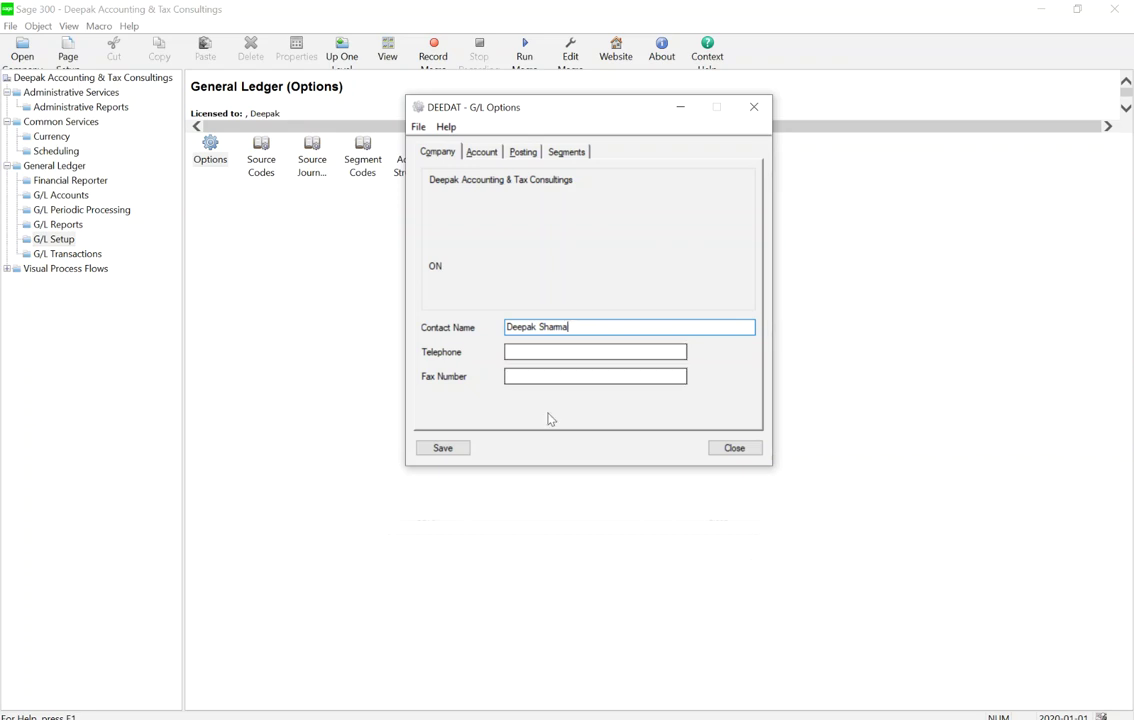
click(469, 152)
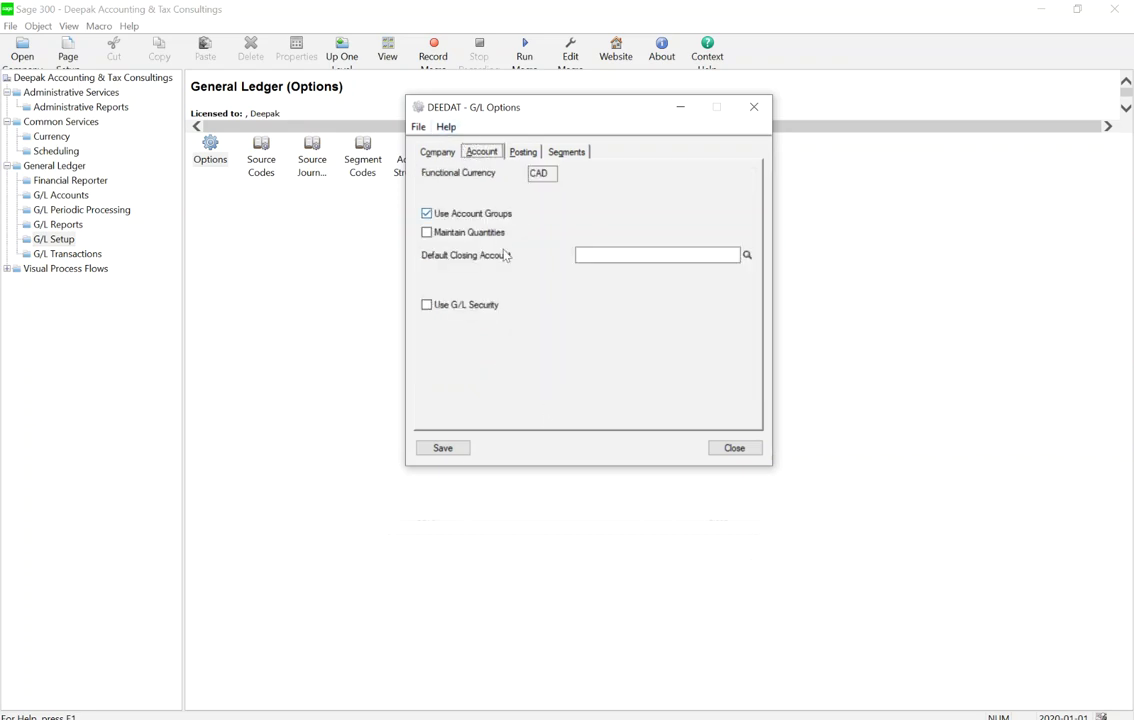
click(603, 252)
click(523, 151)
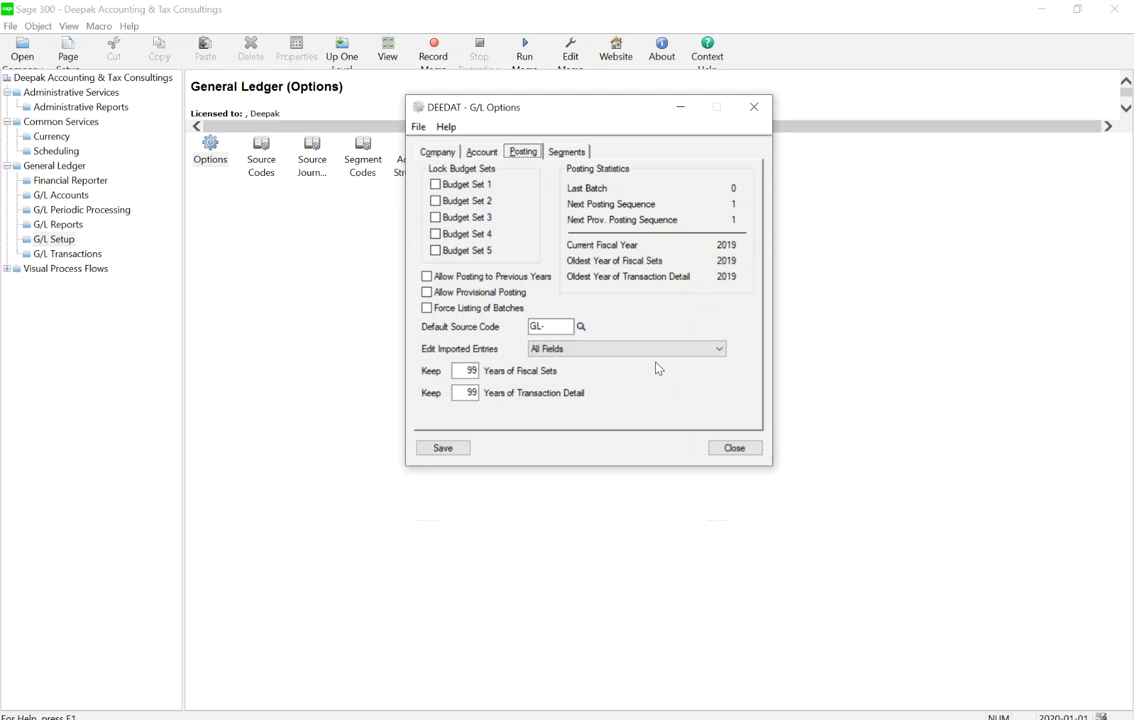
Look up the available source codes for the Default Source Code field
click(574, 327)
click(581, 327)
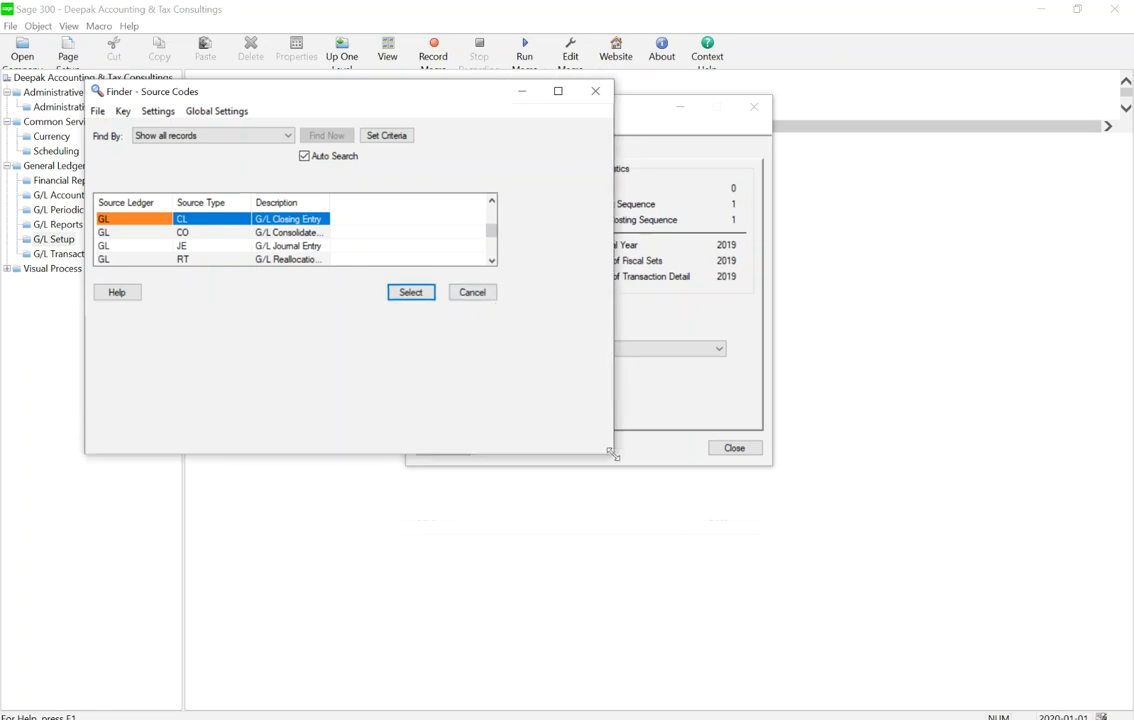
Set the default source code to GL-JE and keep 7 years of fiscal sets
click(290, 246)
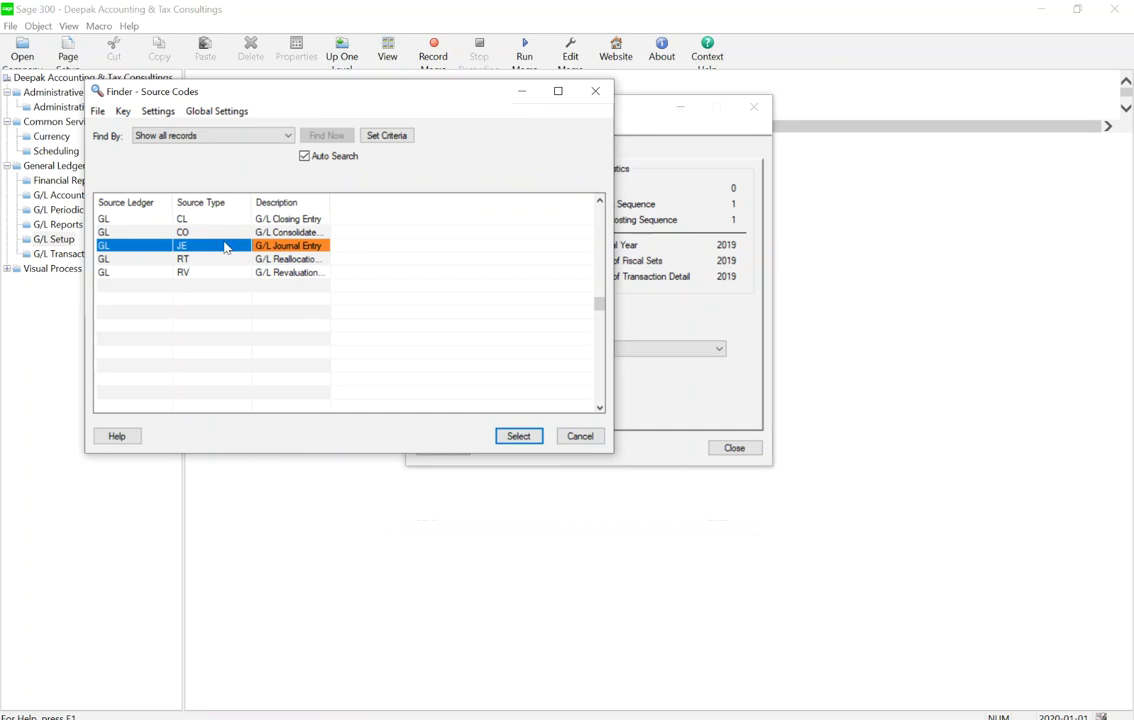
double_click(308, 250)
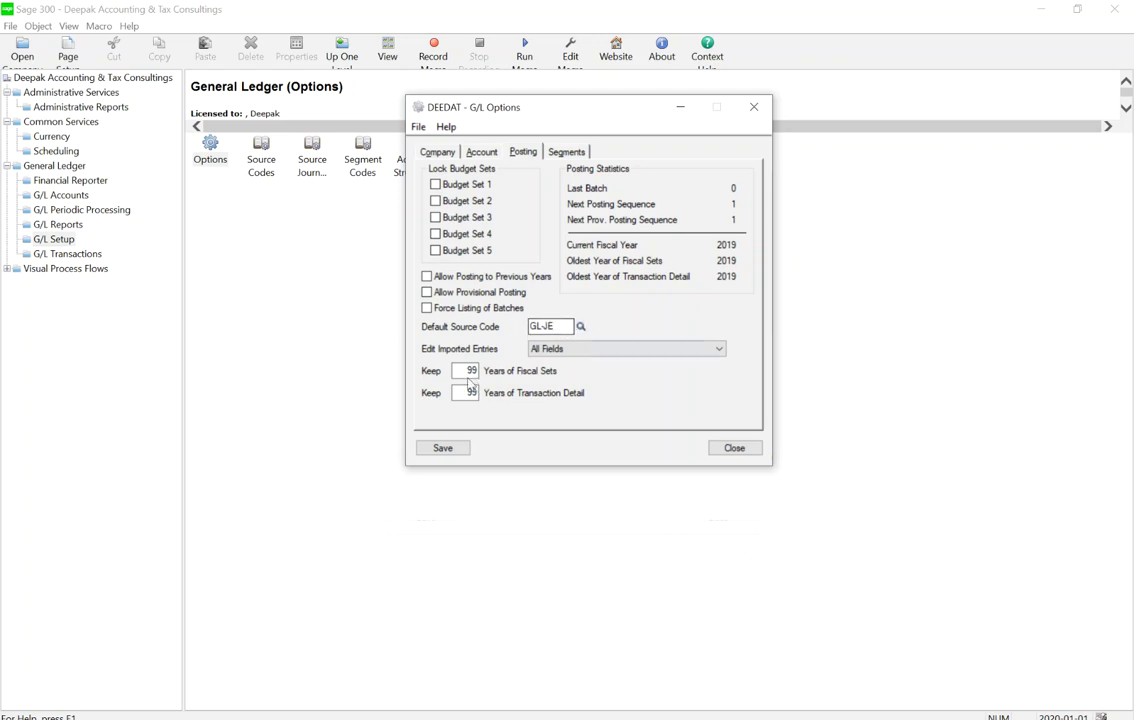
key(Tab)
key(Tab)
text(7)
On the Segments tab, name segment 1 Account (length 4) and segment 2 Department (length 3)
click(567, 152)
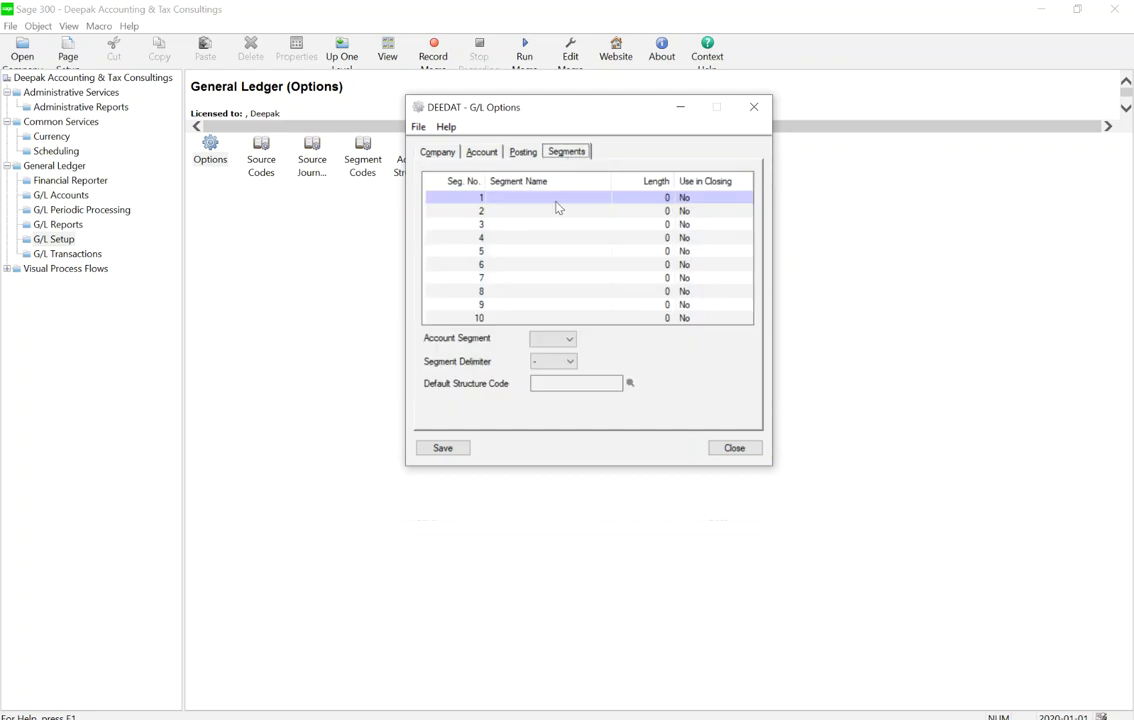
click(557, 202)
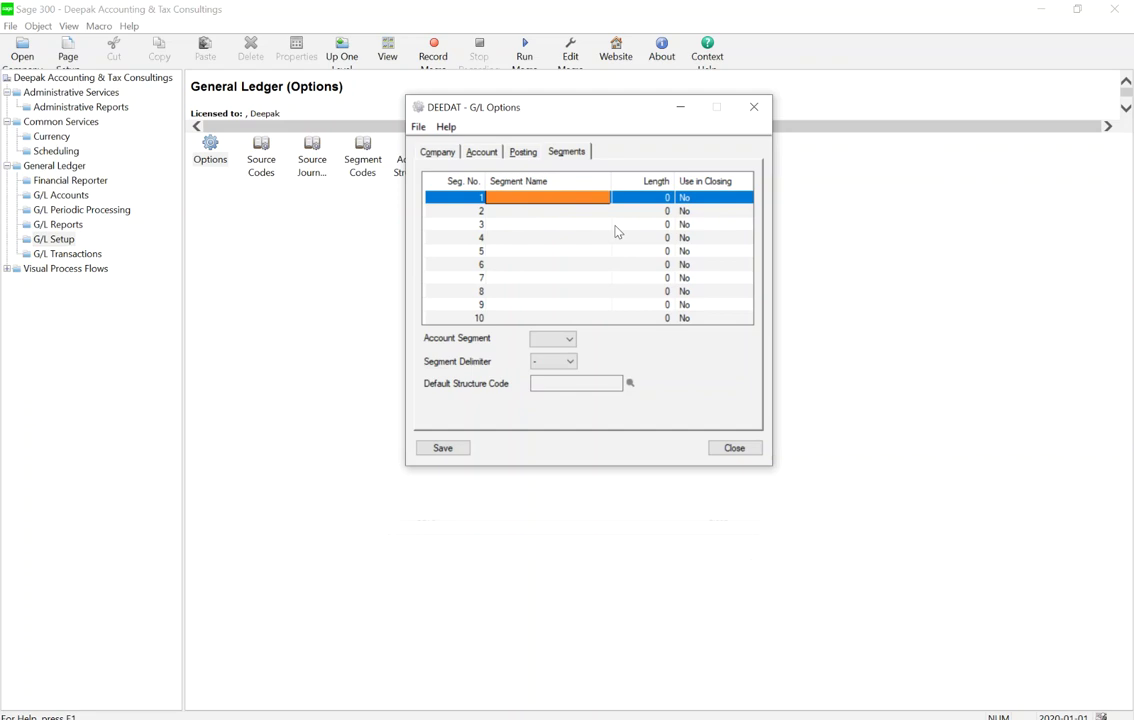
click(580, 197)
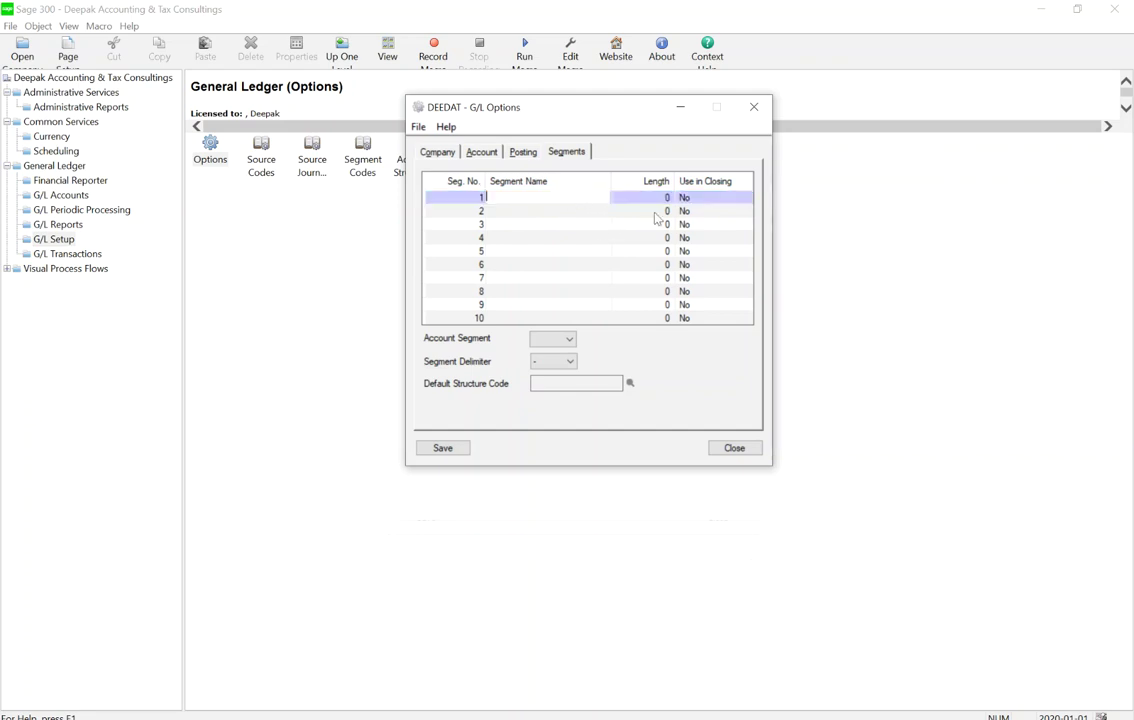
text(Account)
key(Tab)
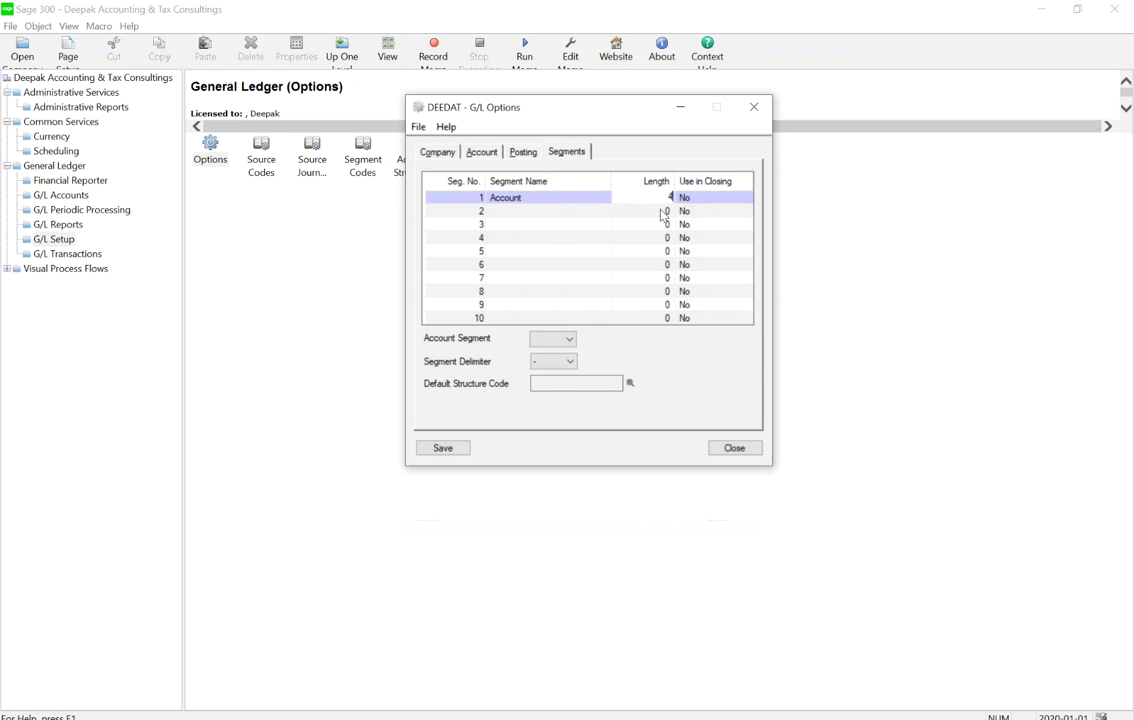
key(Tab)
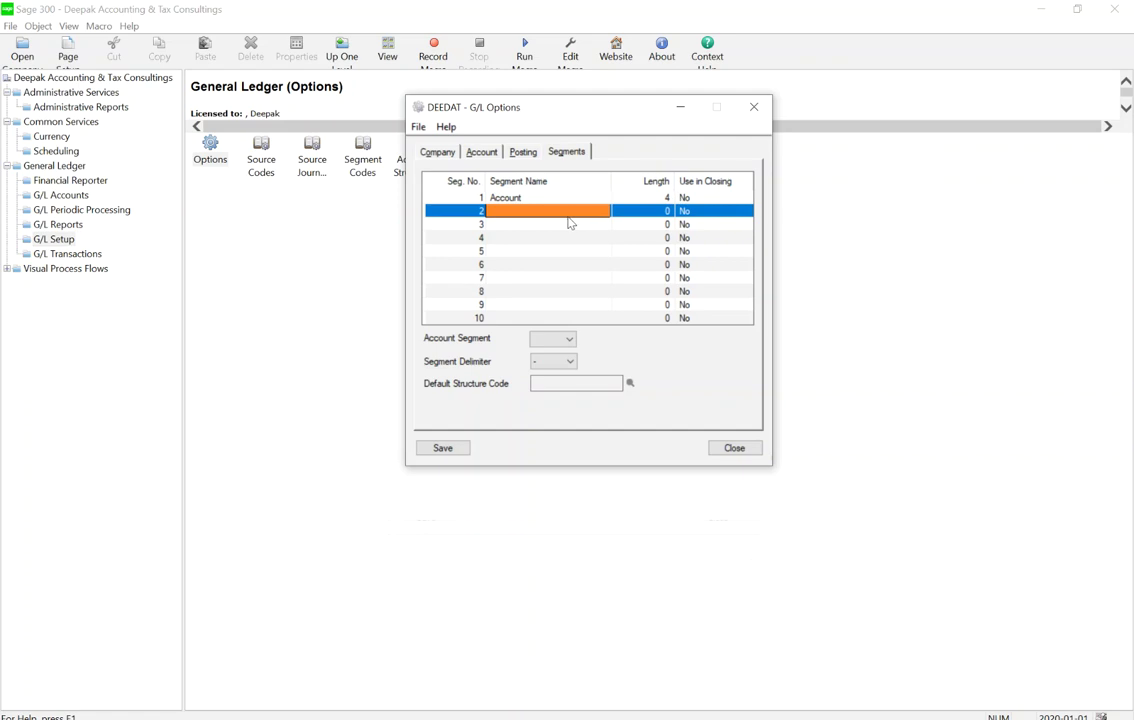
click(688, 213)
text(Departme)
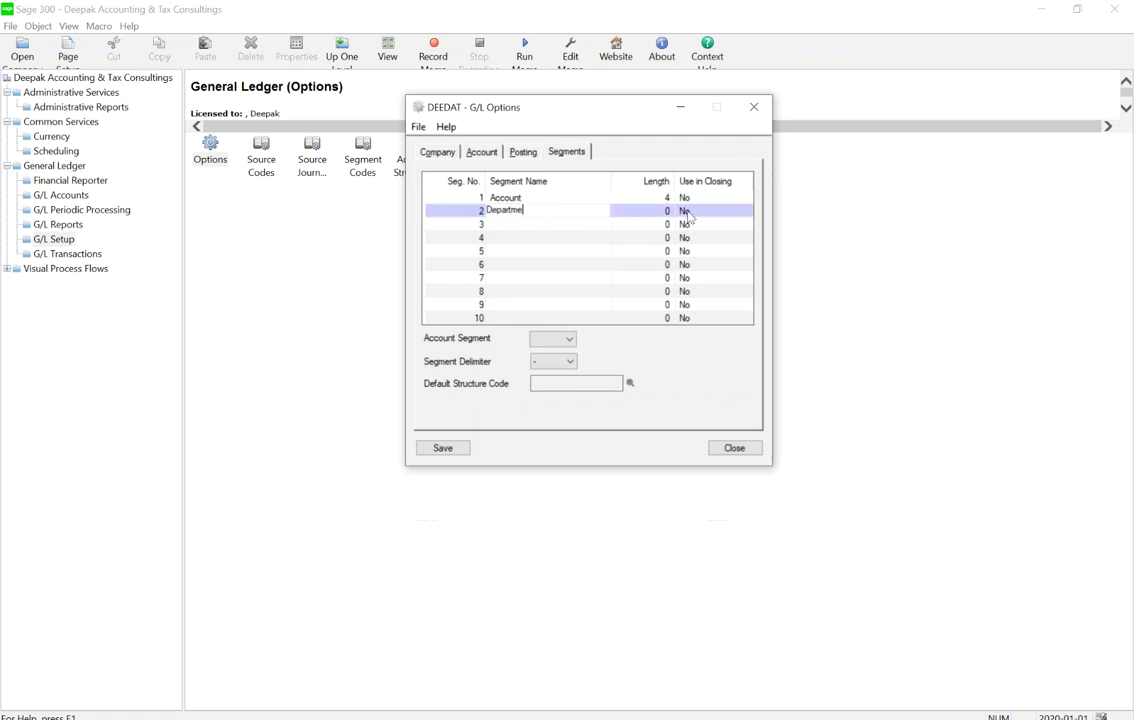
text(nt)
key(Tab)
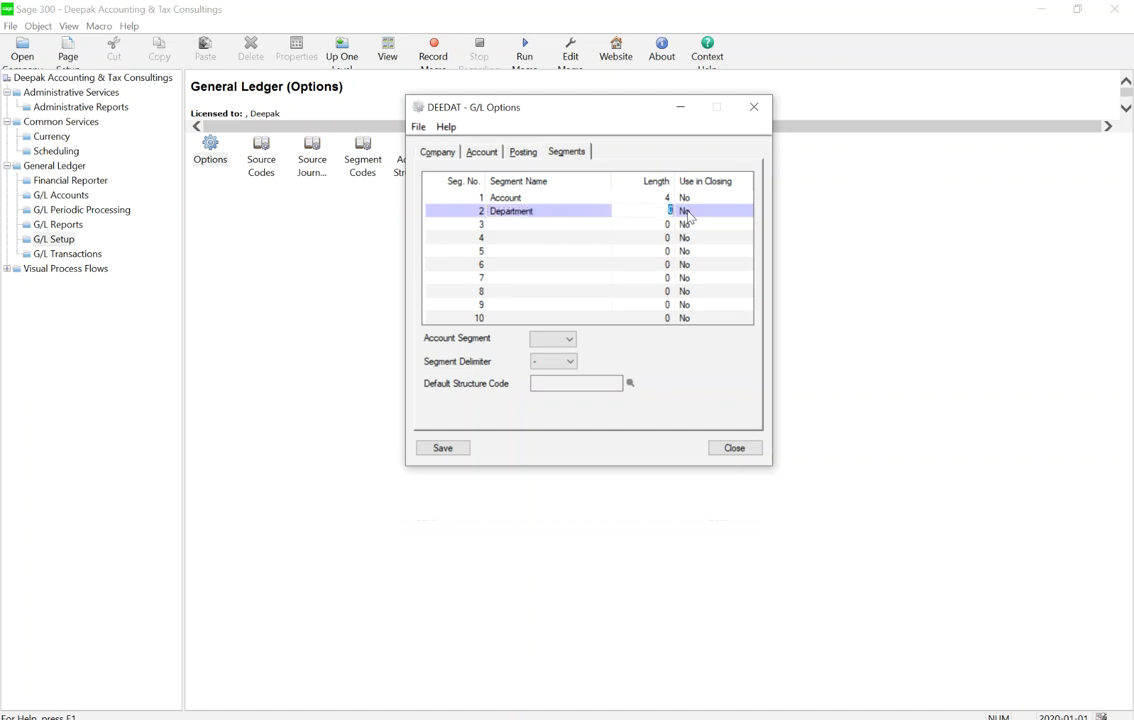
text(3)
key(Tab)
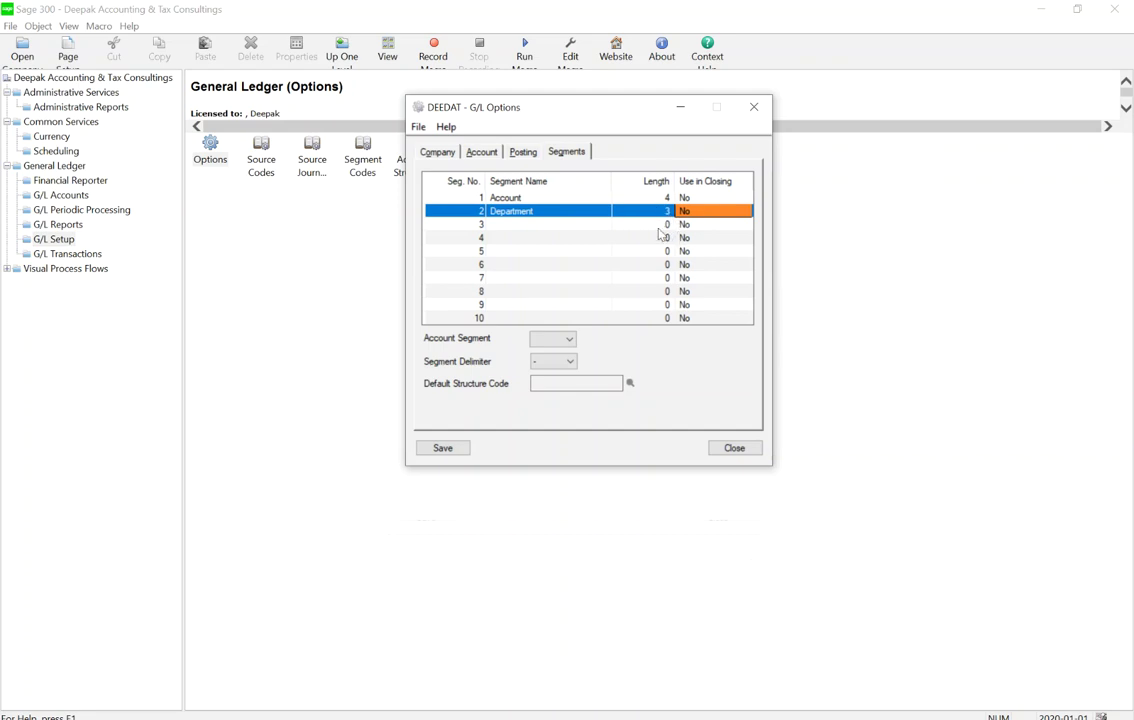
Choose 1 as the Account Segment and save the G/L options
click(445, 224)
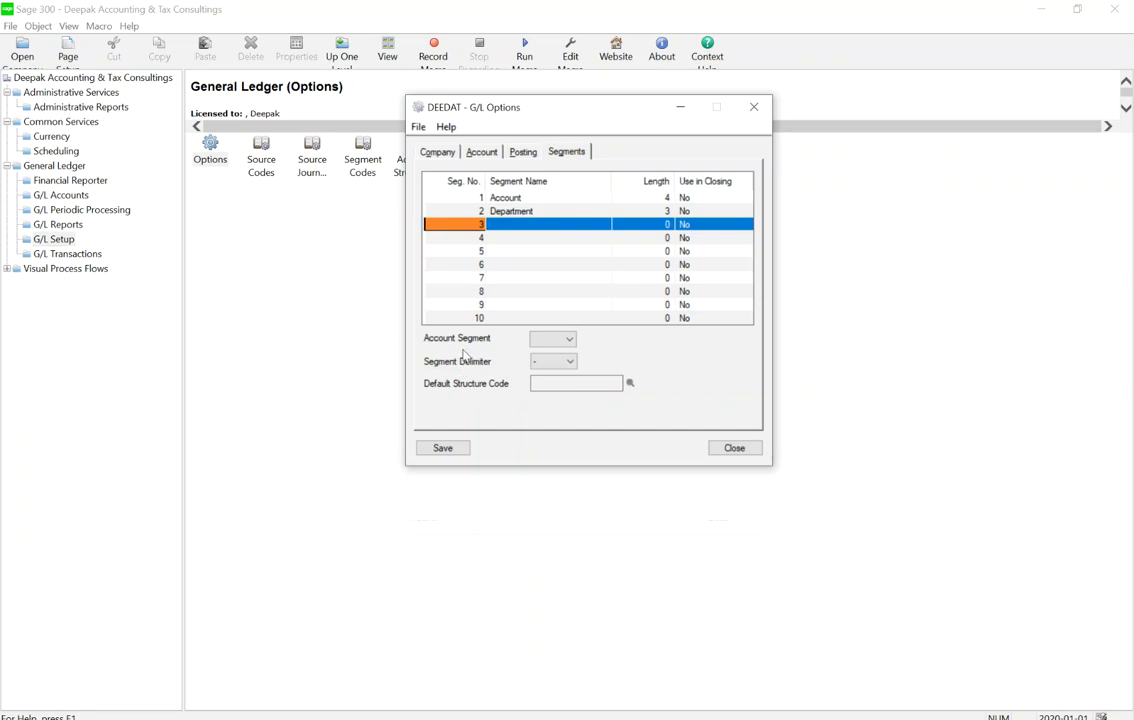
click(553, 339)
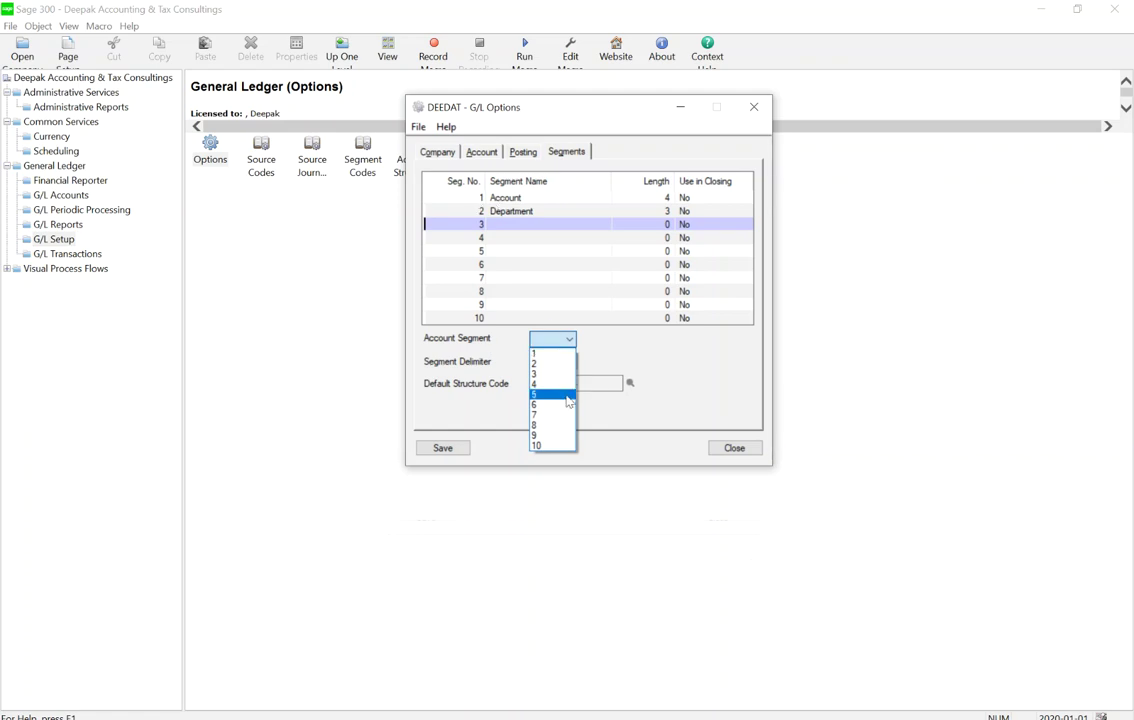
click(540, 354)
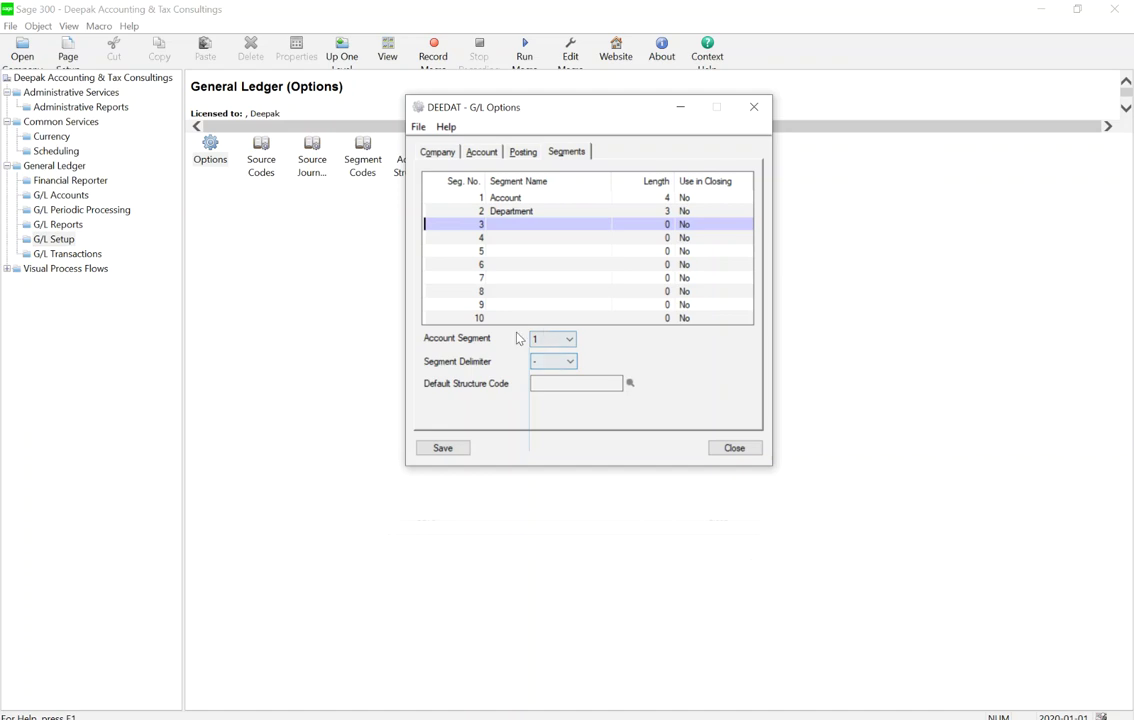
click(555, 339)
click(441, 449)
click(558, 341)
click(448, 449)
click(559, 343)
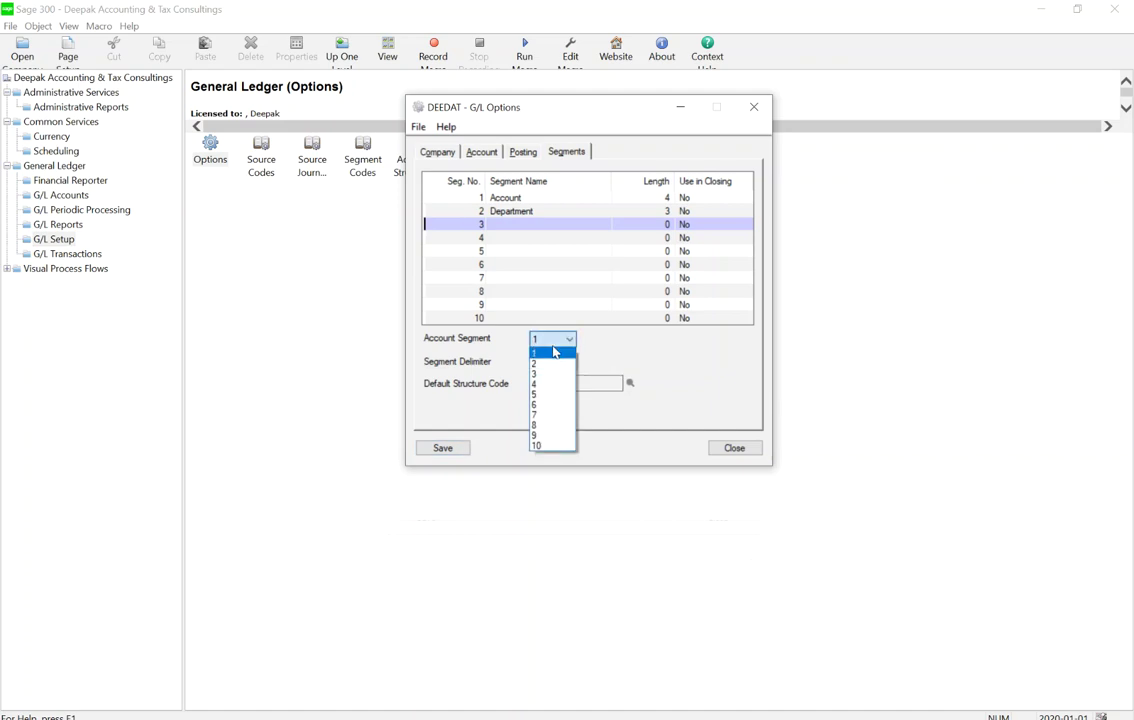
click(557, 354)
click(461, 451)
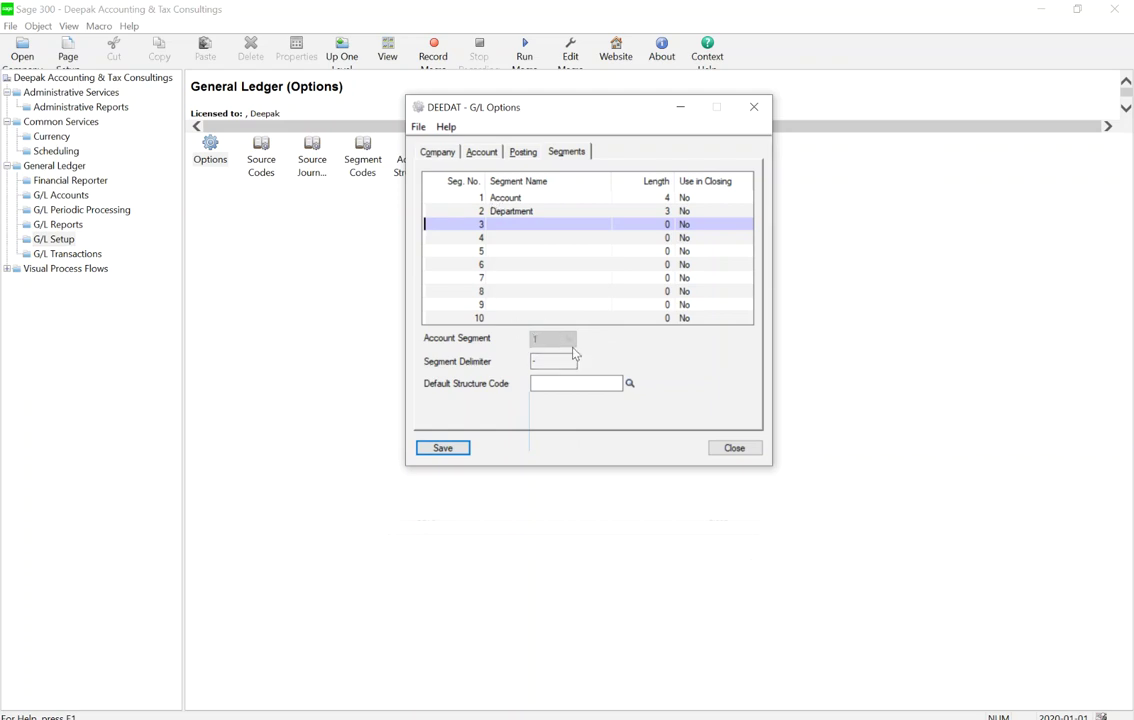
Cancel the empty Default Structure Code lookup and close the G/L Options window
click(465, 198)
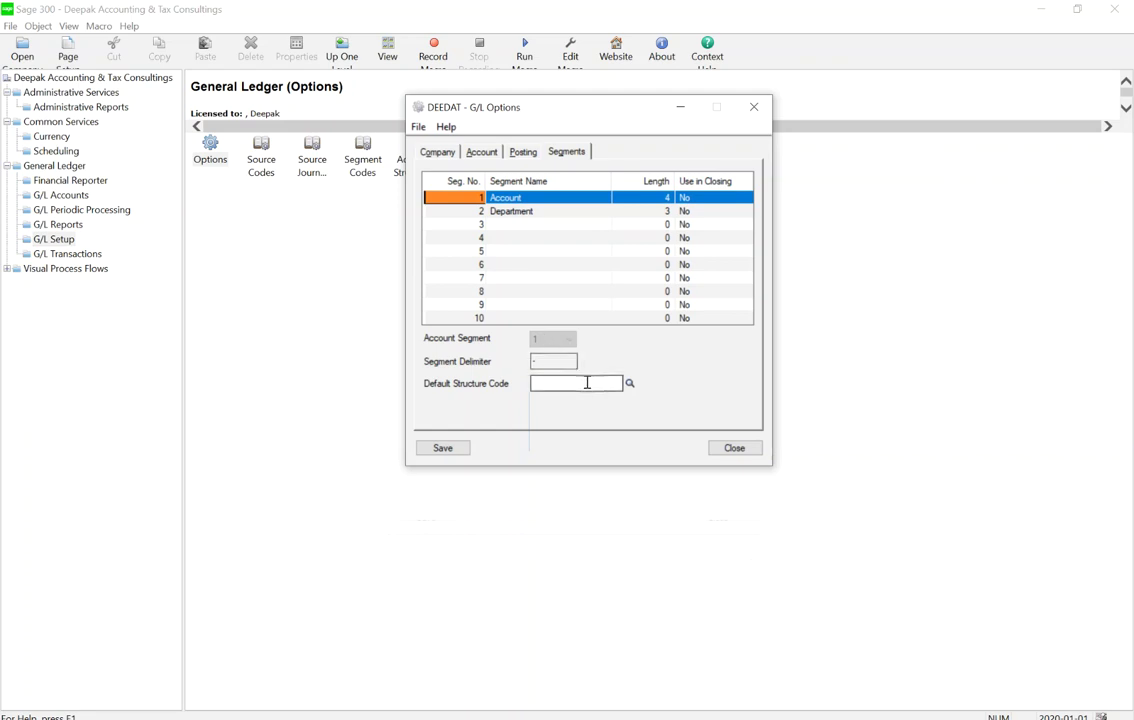
click(630, 383)
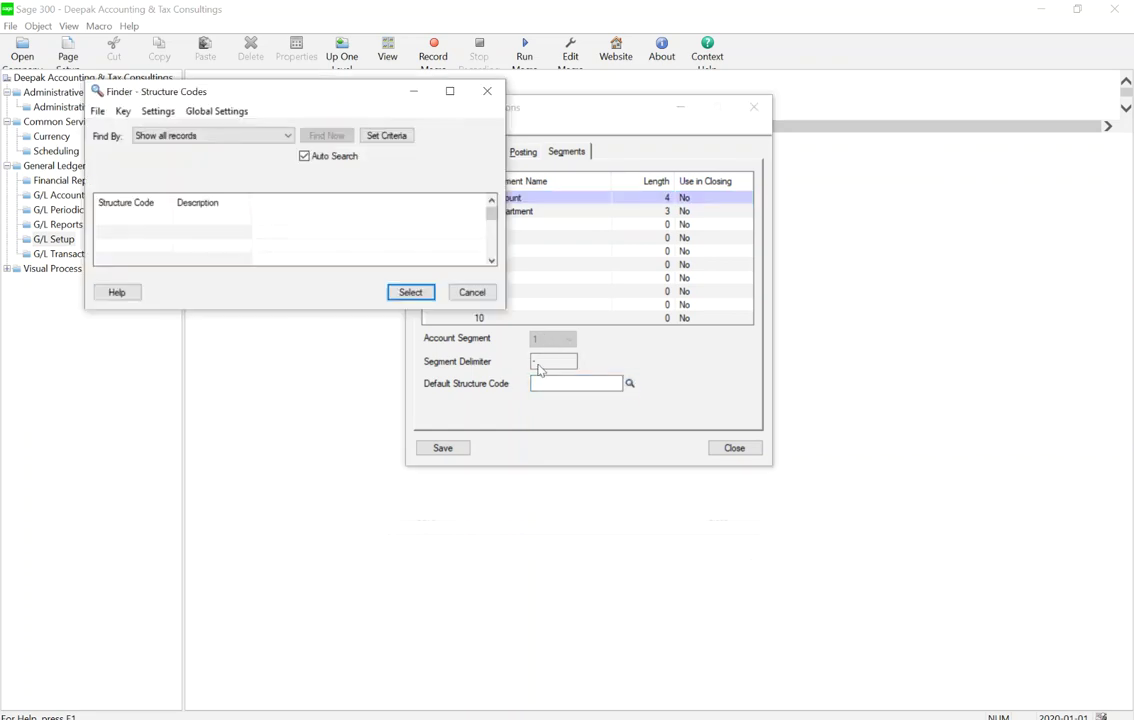
click(472, 293)
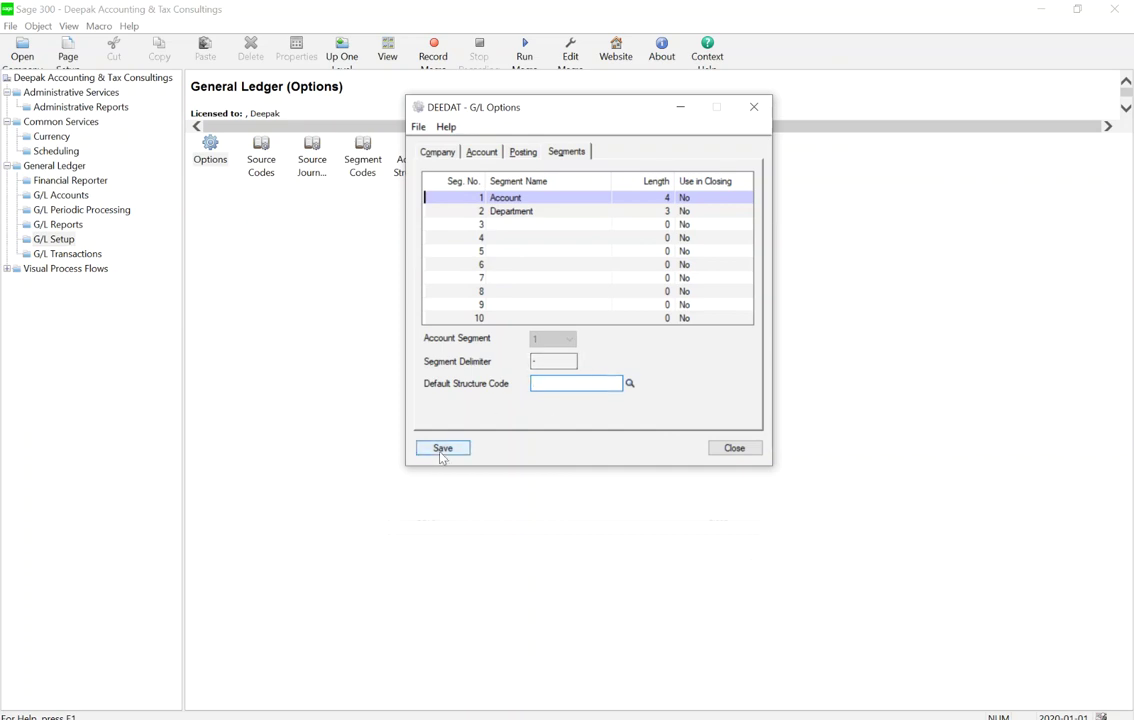
click(731, 451)
click(216, 157)
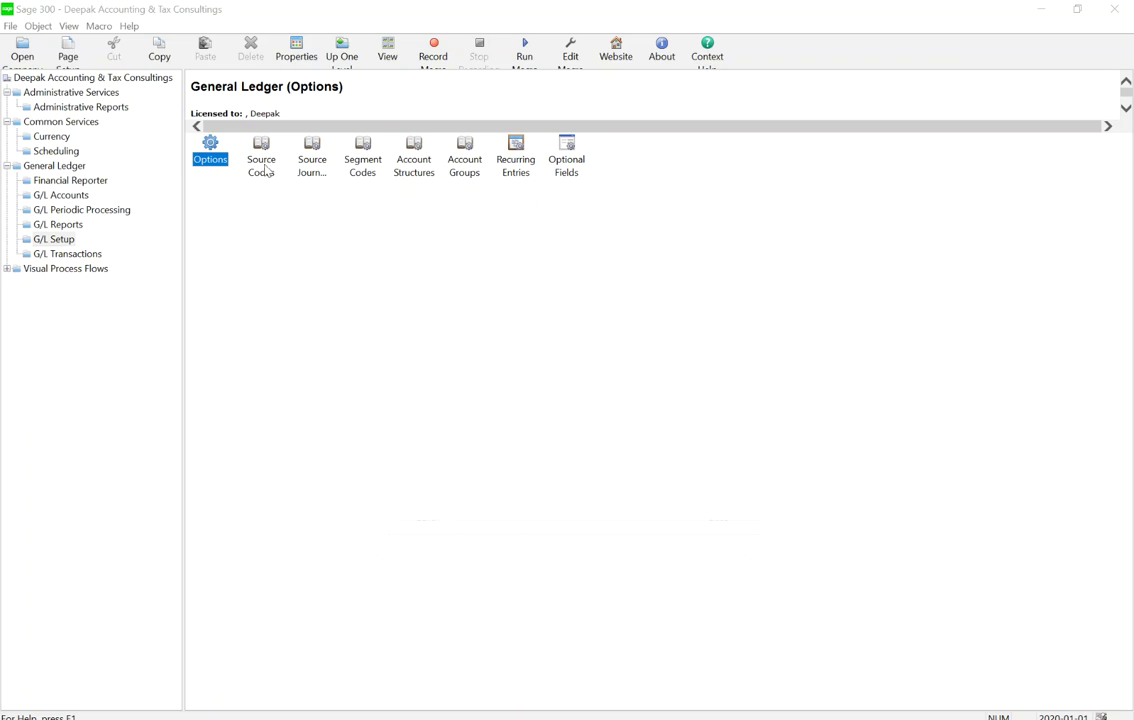
Open the G/L Source Codes window from the General Ledger Setup pane
click(260, 150)
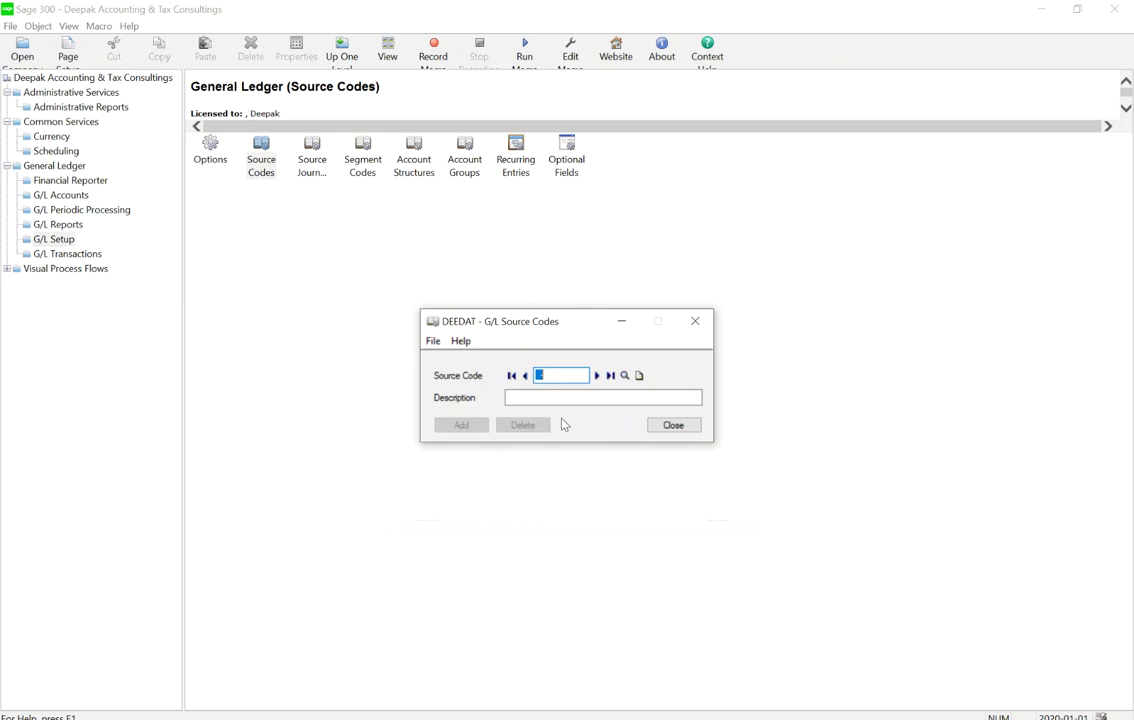
Add source code GL-CR with the description Cash Receipts
text(GL-CR)
key(Tab)
text(Cash Receipts)
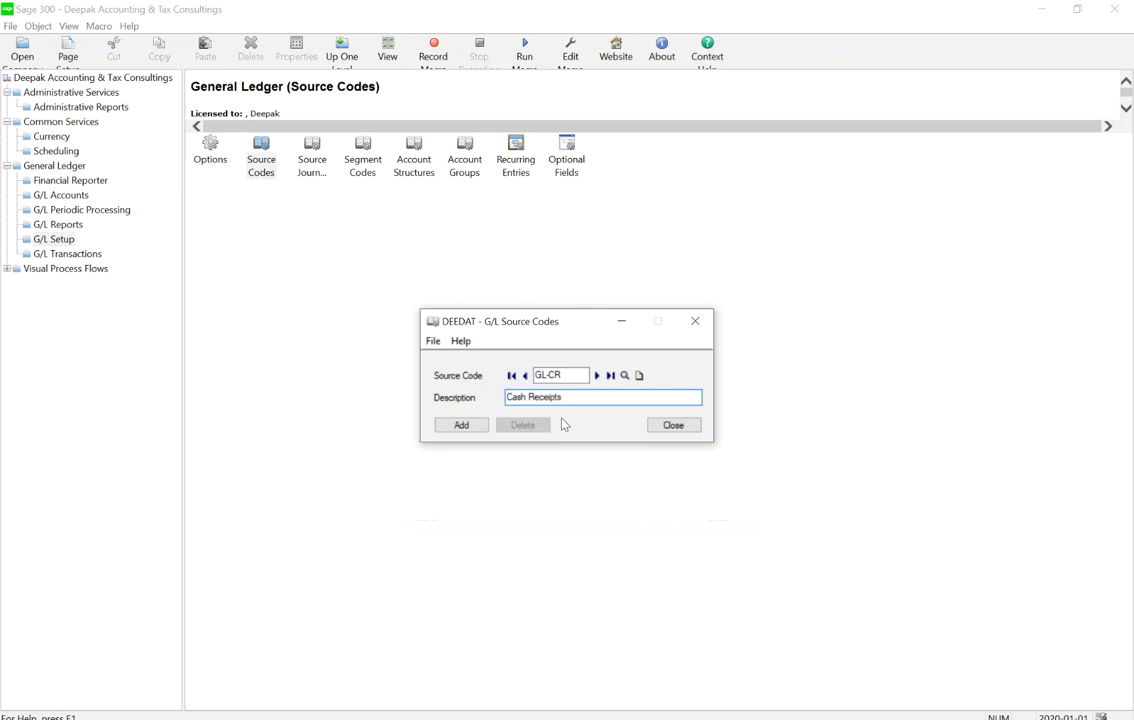
click(462, 425)
Add source code GL-CD with the description Cash Disbursements
click(567, 376)
key(BackSpace)
key(BackSpace)
key(BackSpace)
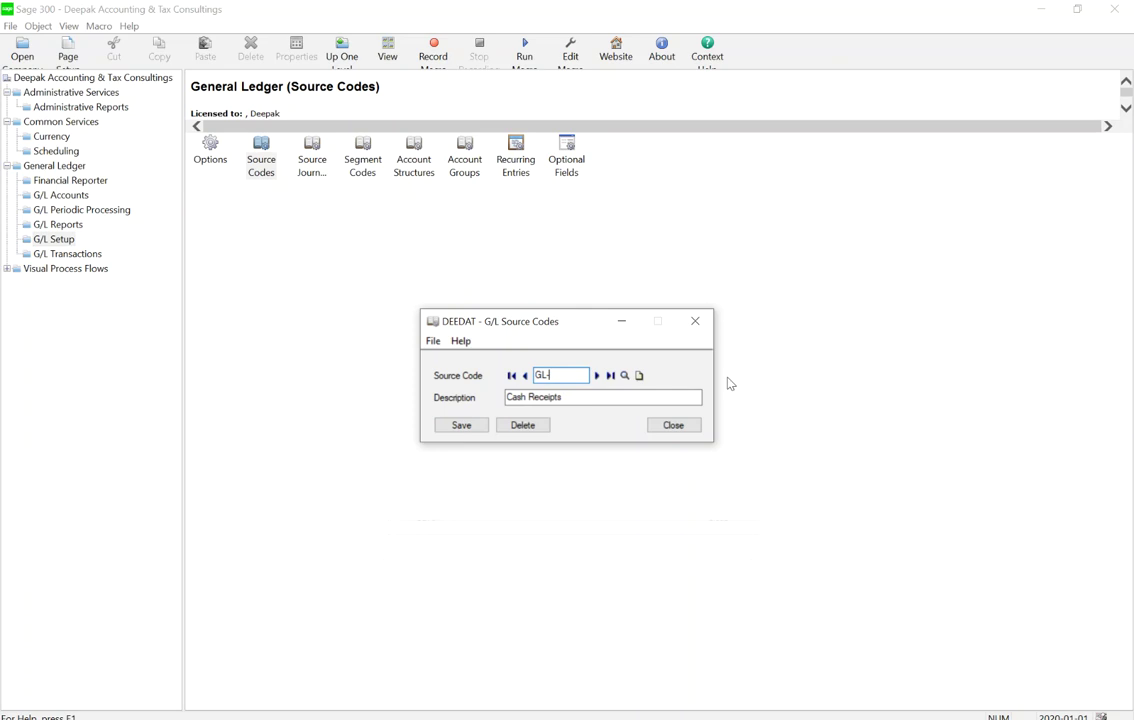
text(CD)
key(Tab)
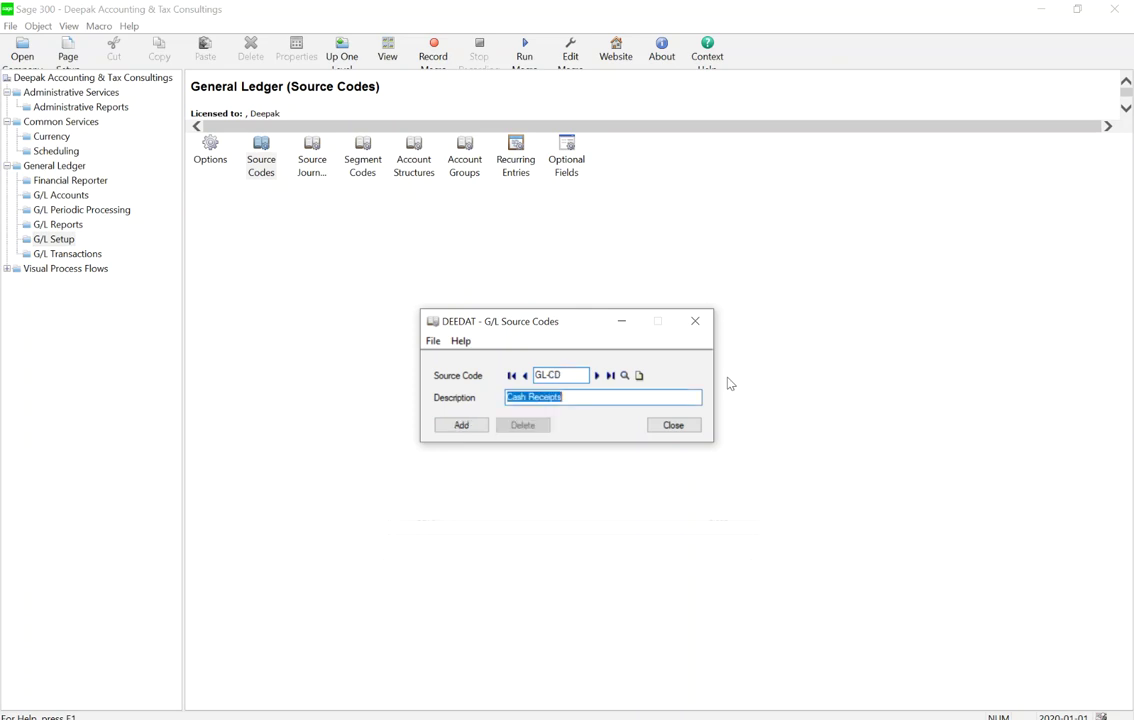
text(CAs)
key(BackSpace)
key(BackSpace)
text(ash Diss)
key(BackSpace)
text(bursement)
key(BackSpace)
key(BackSpace)
key(BackSpace)
key(BackSpace)
key(BackSpace)
key(BackSpace)
key(BackSpace)
key(BackSpace)
key(BackSpace)
key(BackSpace)
key(BackSpace)
text(bursements)
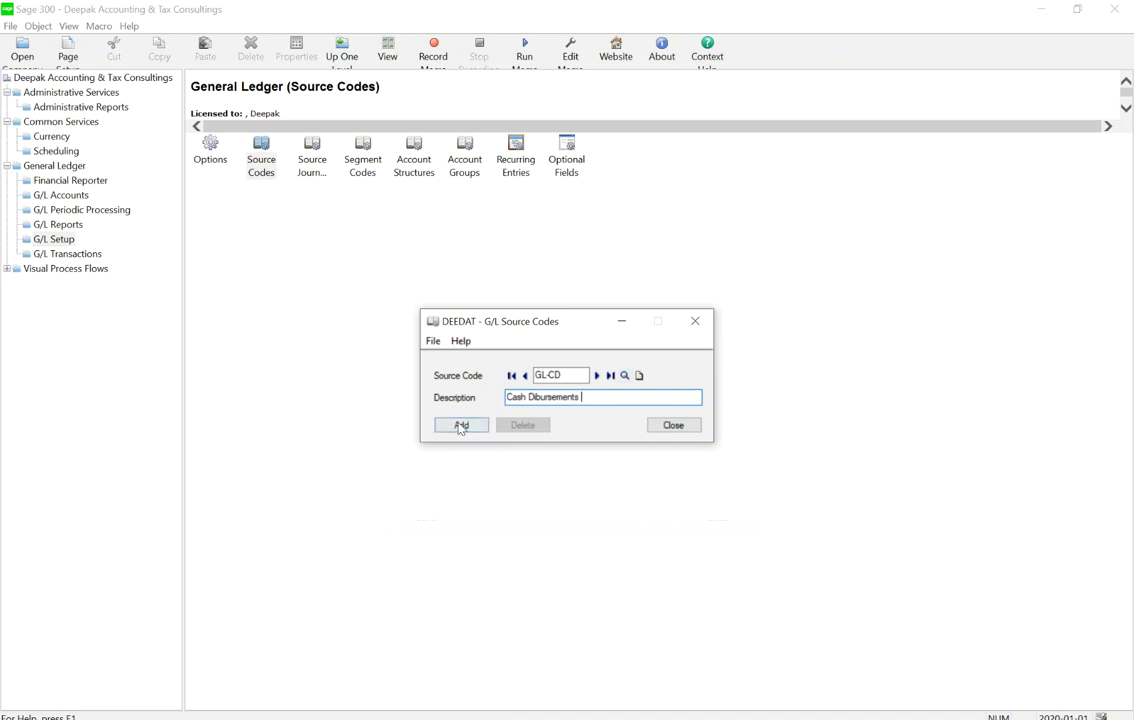
click(462, 426)
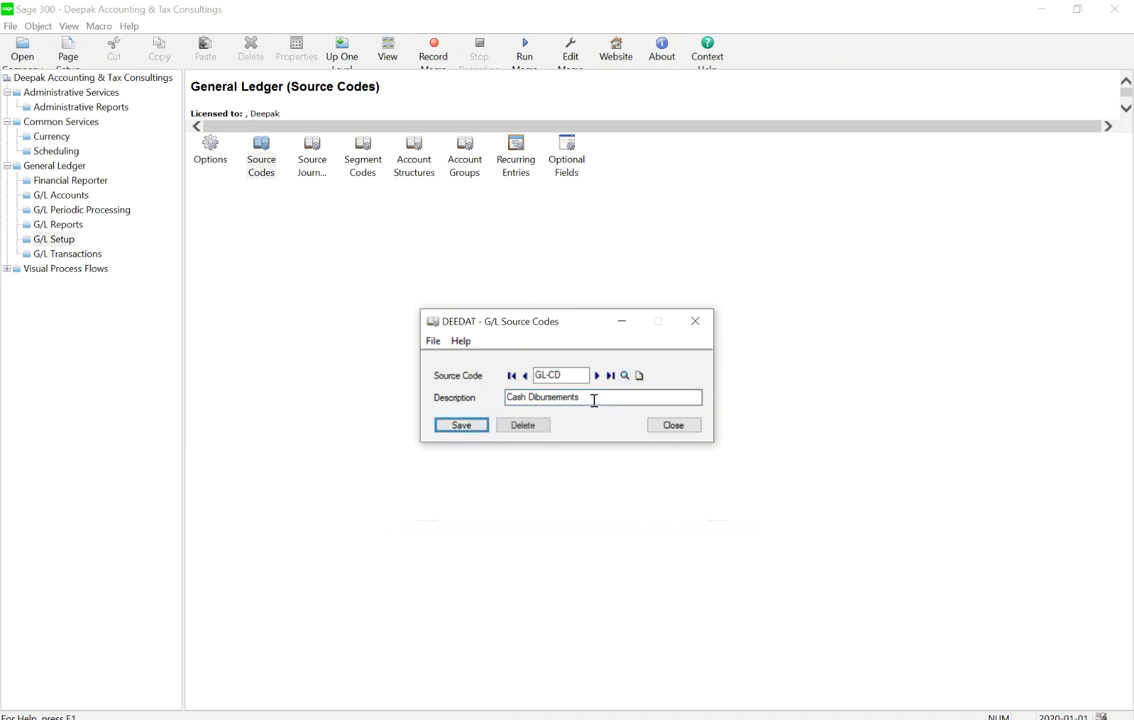
Correct the spelling of the GL-CD description to read Cash Disbursements
click(535, 397)
text(s)
key(End)
click(639, 376)
Add source code GL-BC described as Bank Charges, then close the Source Codes window
text(GL-BA)
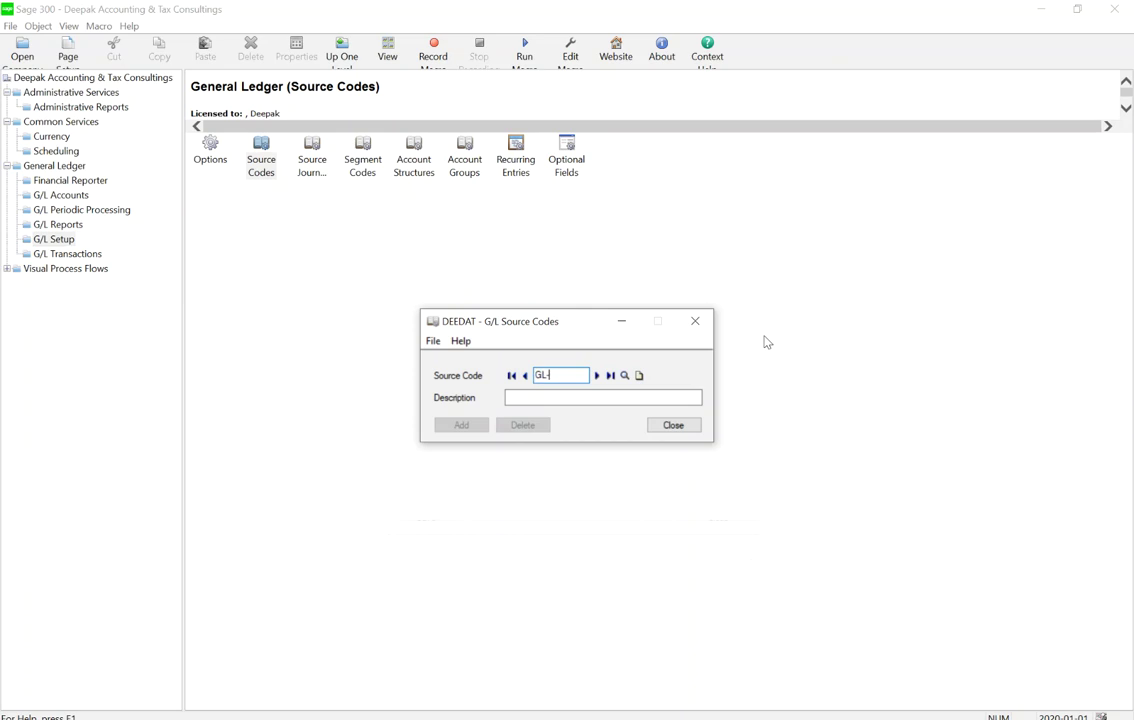
key(Tab)
text(Bank Charges)
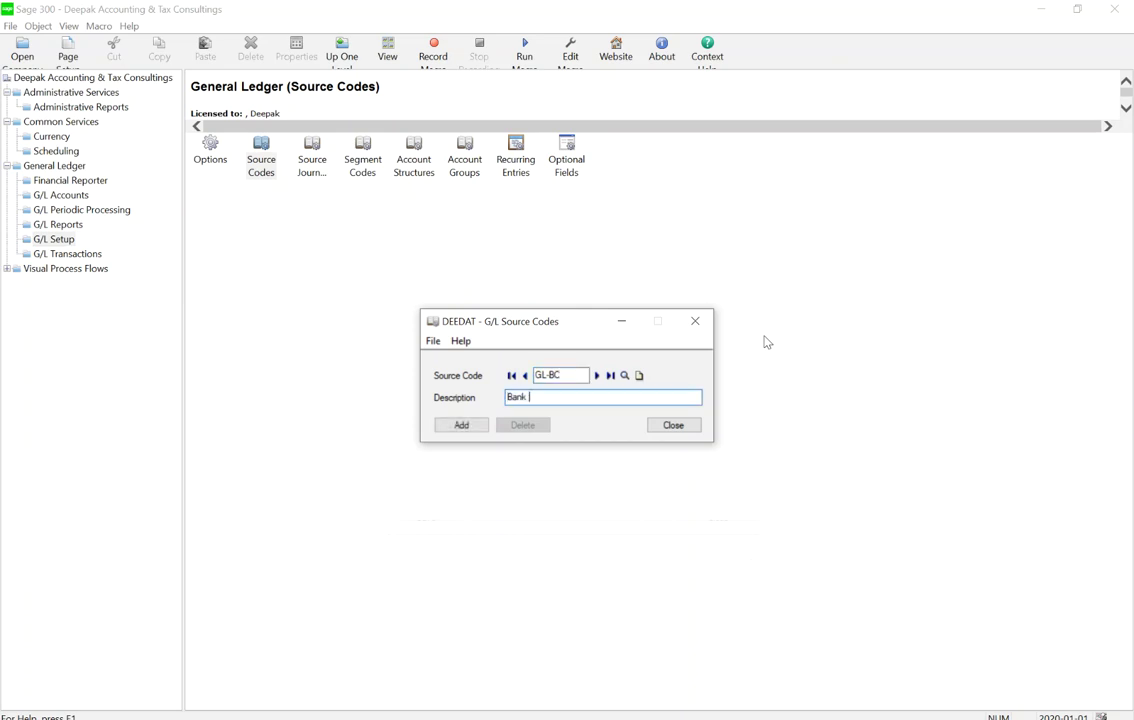
key(Tab)
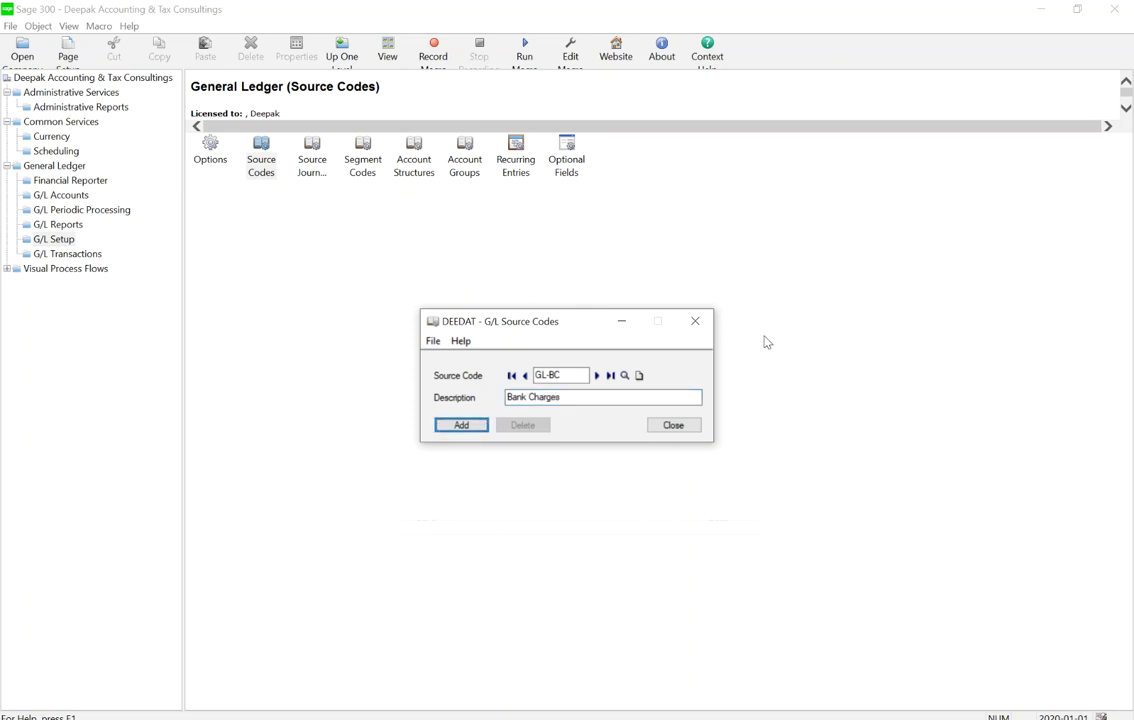
click(468, 425)
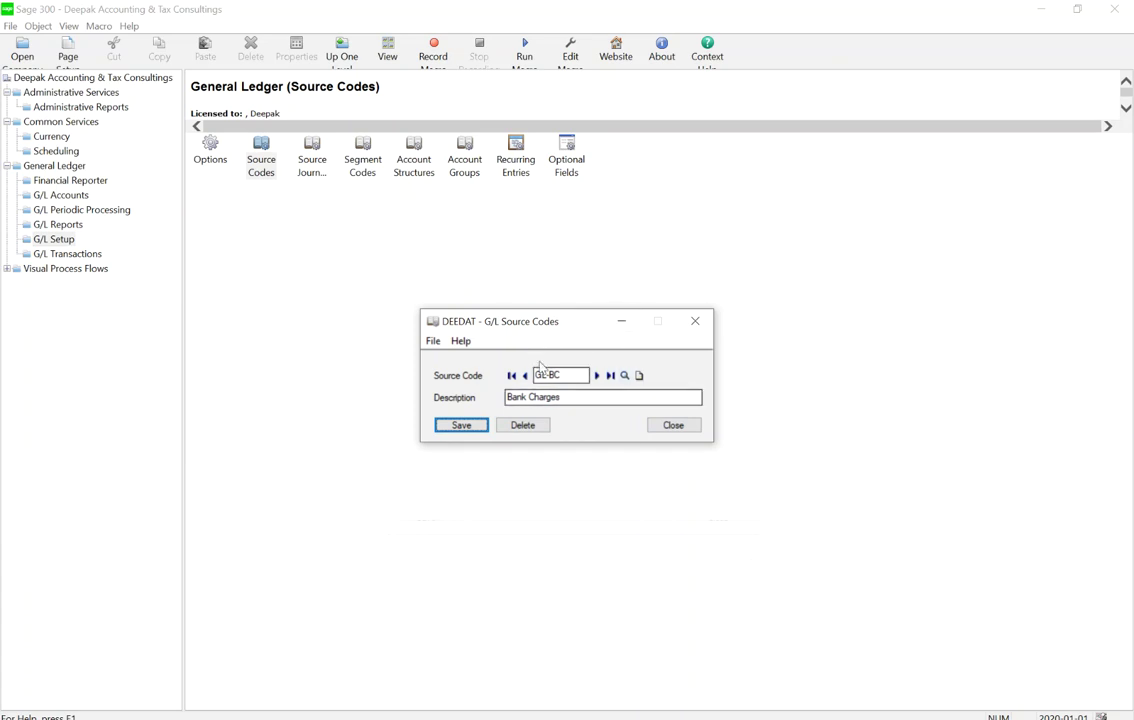
click(674, 425)
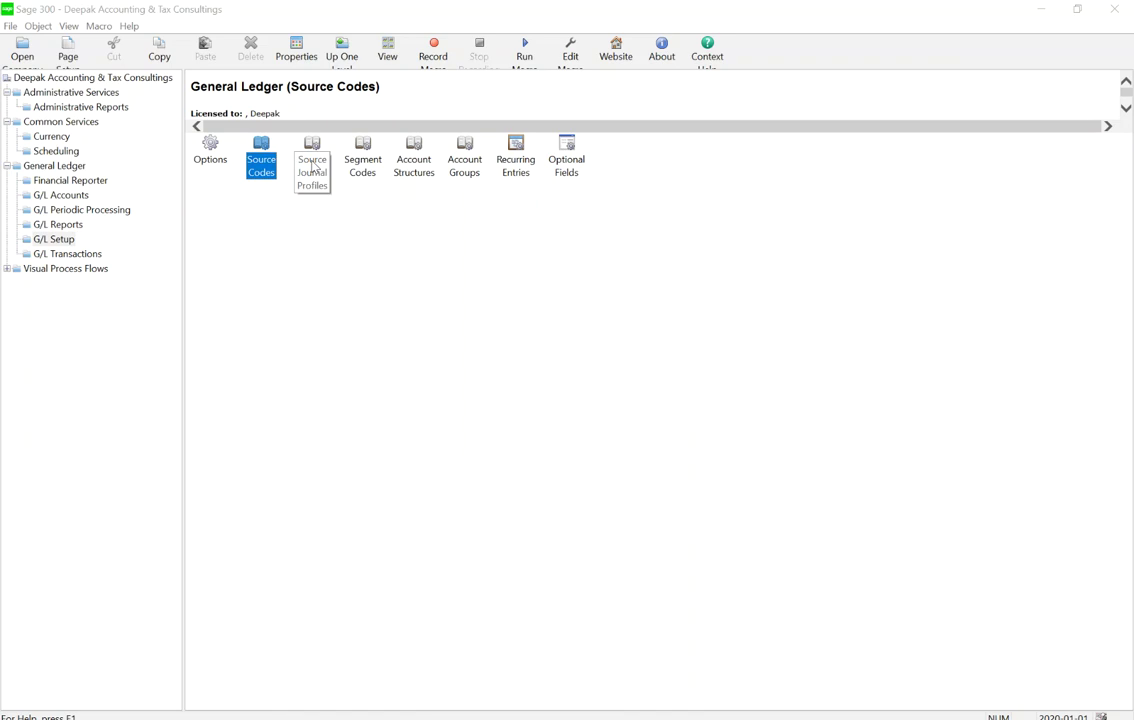
Create the Bank Reconciliation source journal profile with Bank Charges and Cash Disbursements sources
double_click(311, 170)
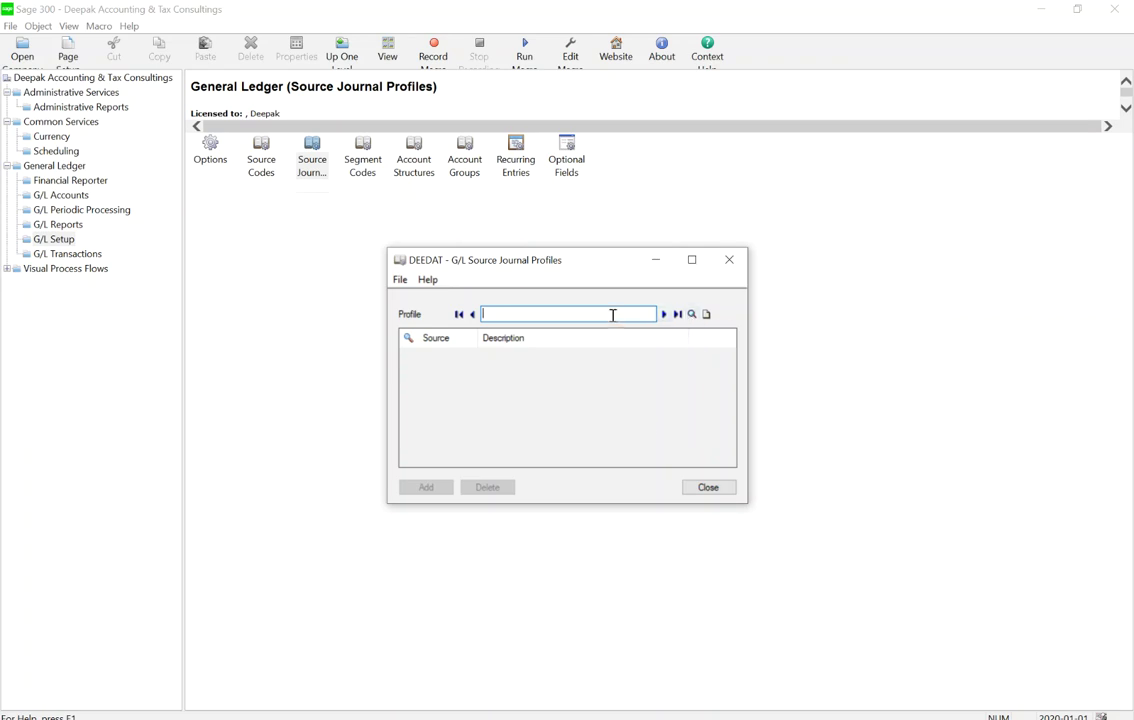
text(Bank )
text(Rec)
text(on)
text(ciliation)
key(Tab)
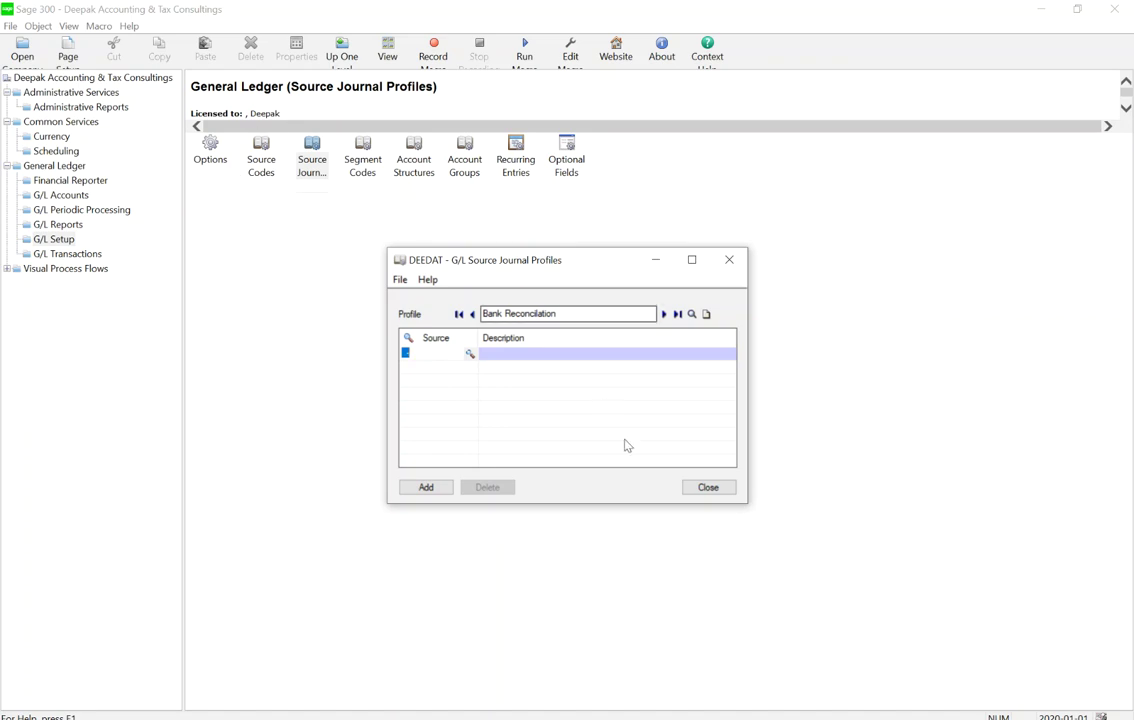
click(470, 354)
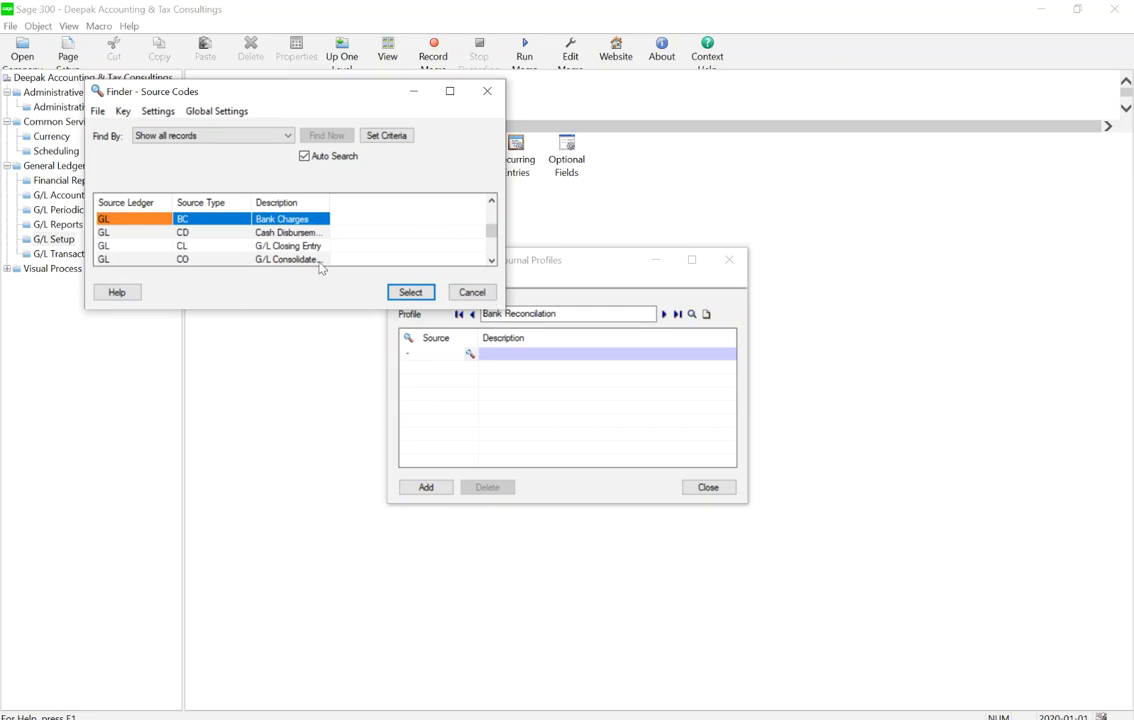
double_click(303, 221)
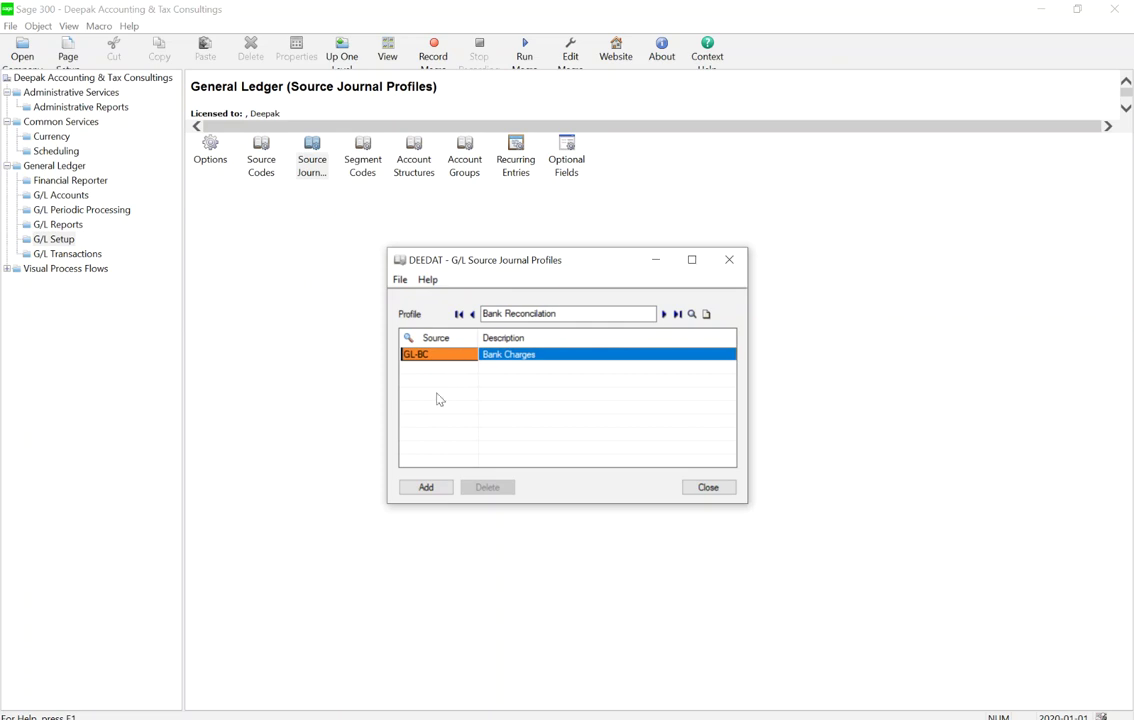
click(563, 374)
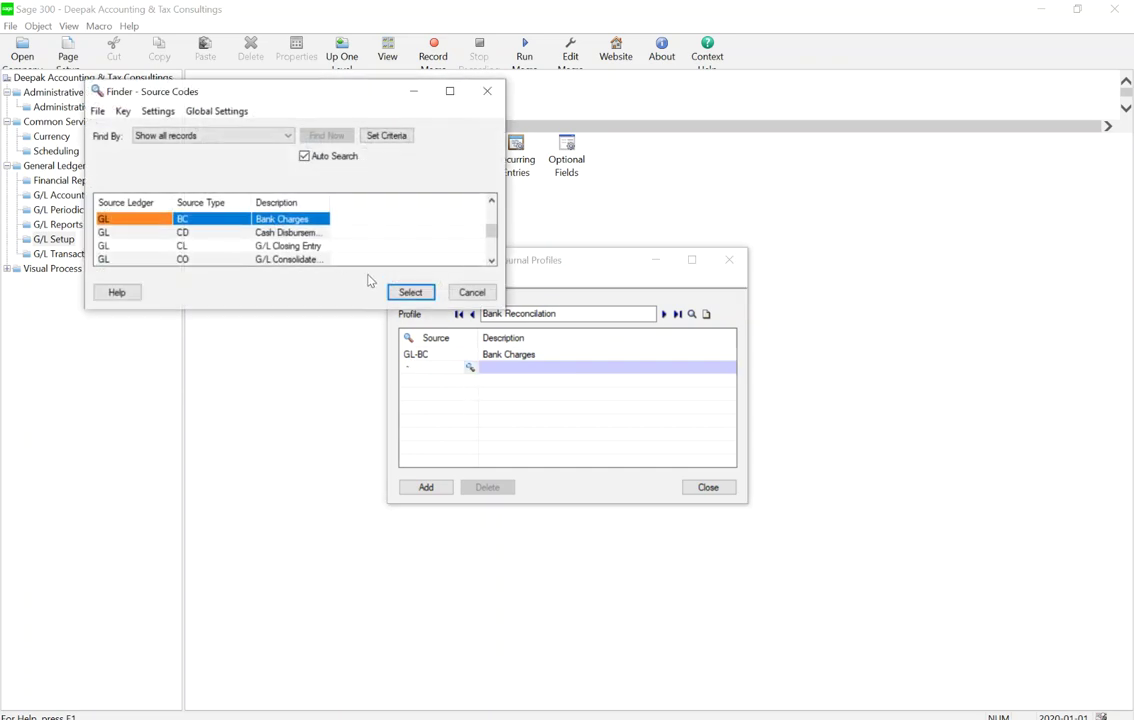
double_click(286, 232)
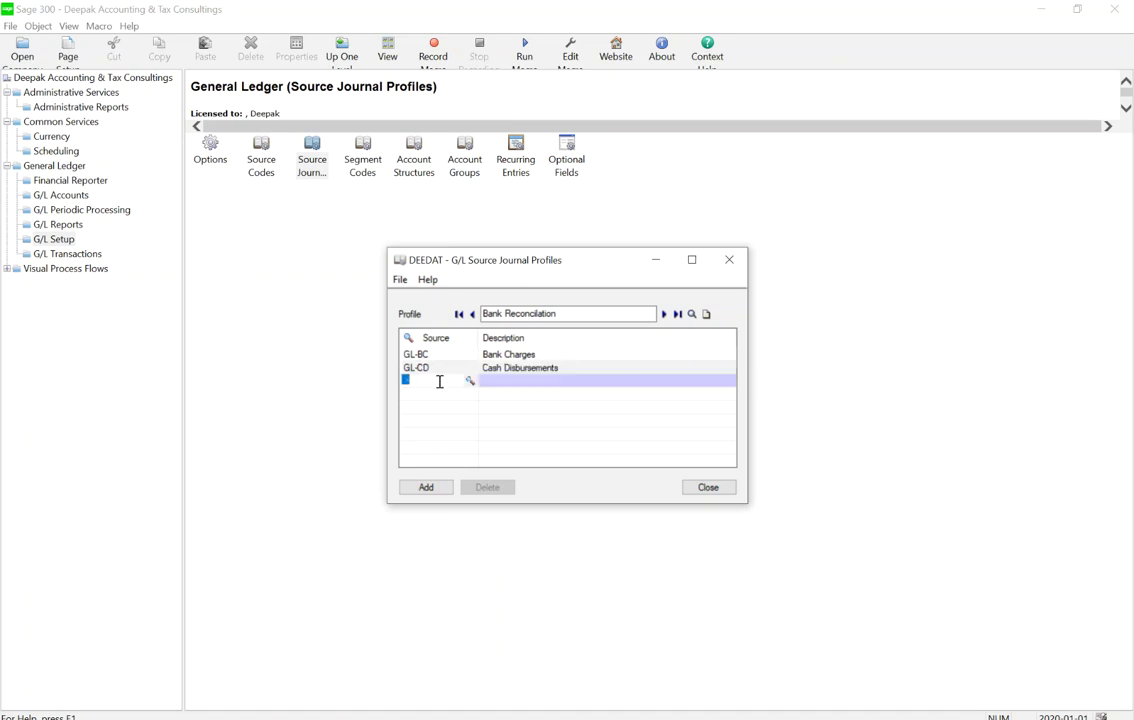
Add GL-CR Cash Receipts to the profile, save it, and close the profiles window
click(470, 381)
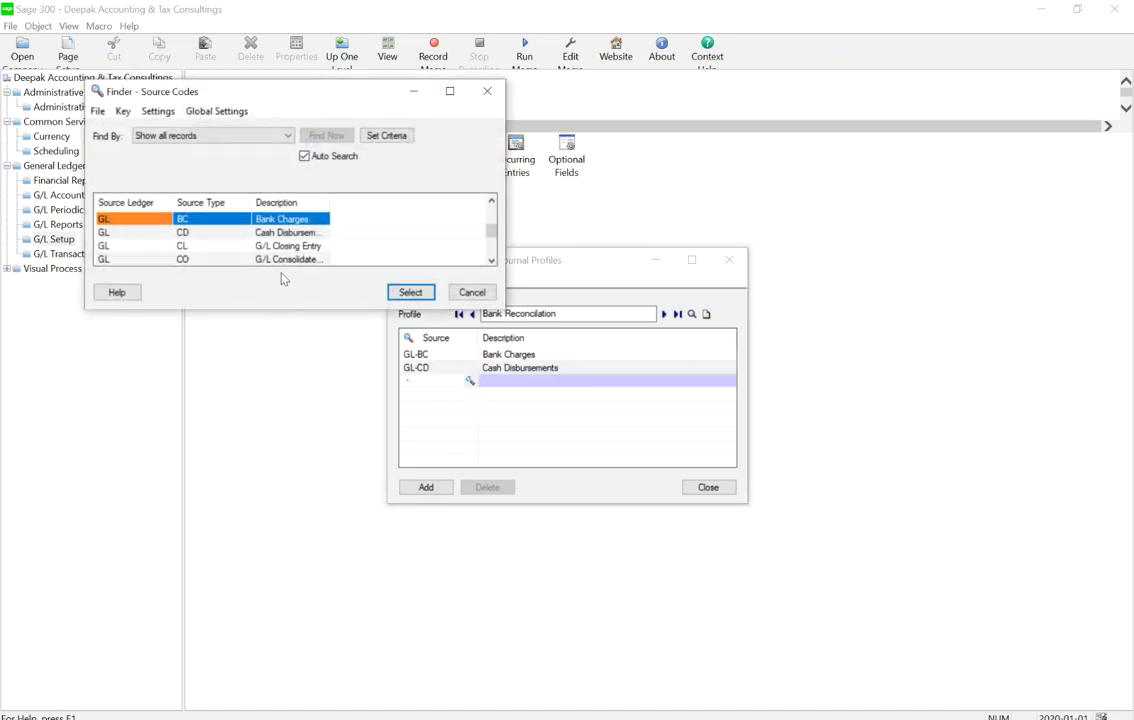
key(End)
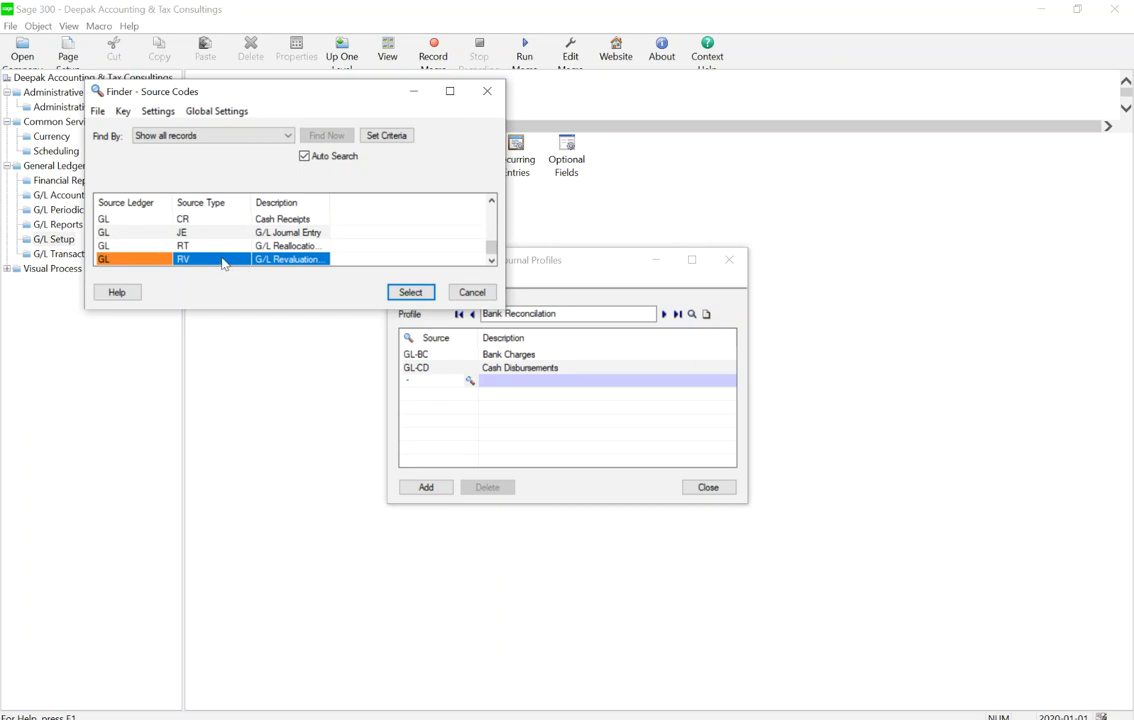
key(Page_Up)
key(Page_Up)
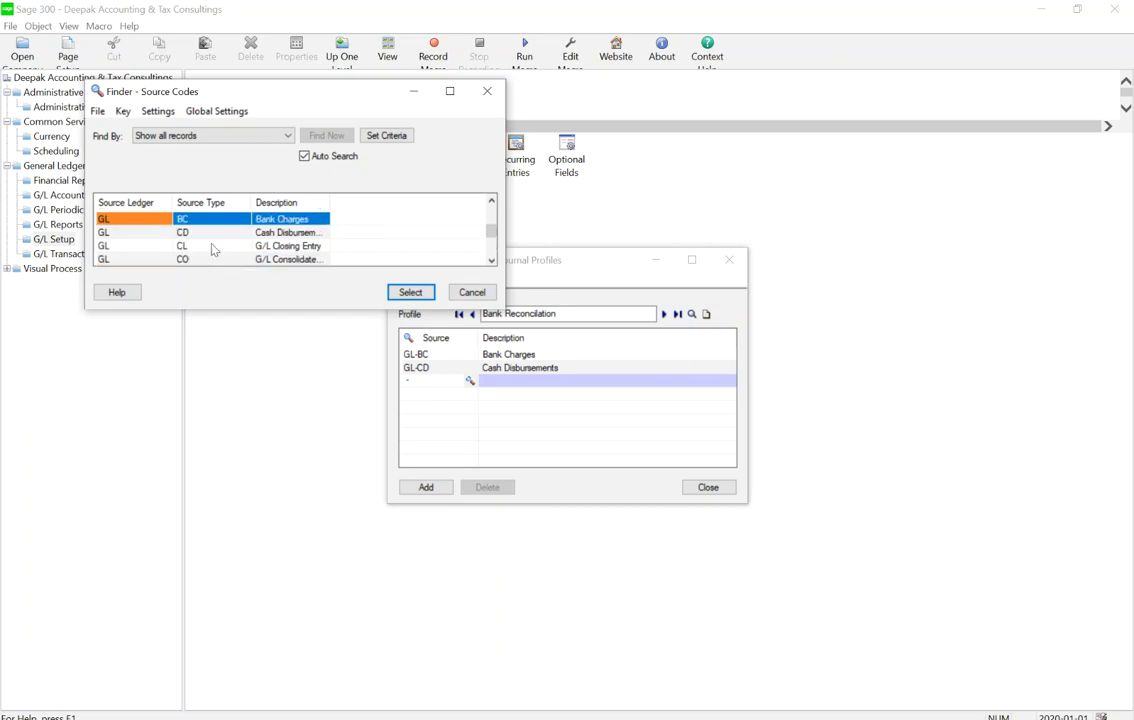
key(Down)
key(Down)
key(Down)
key(Down)
key(Return)
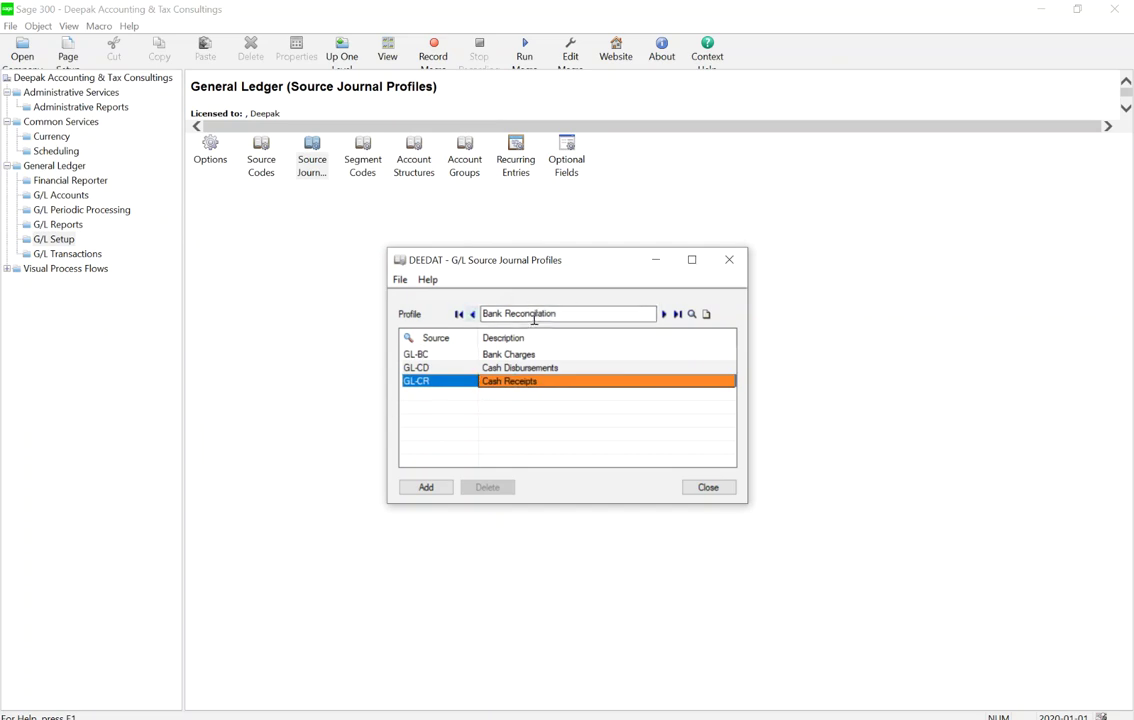
click(409, 493)
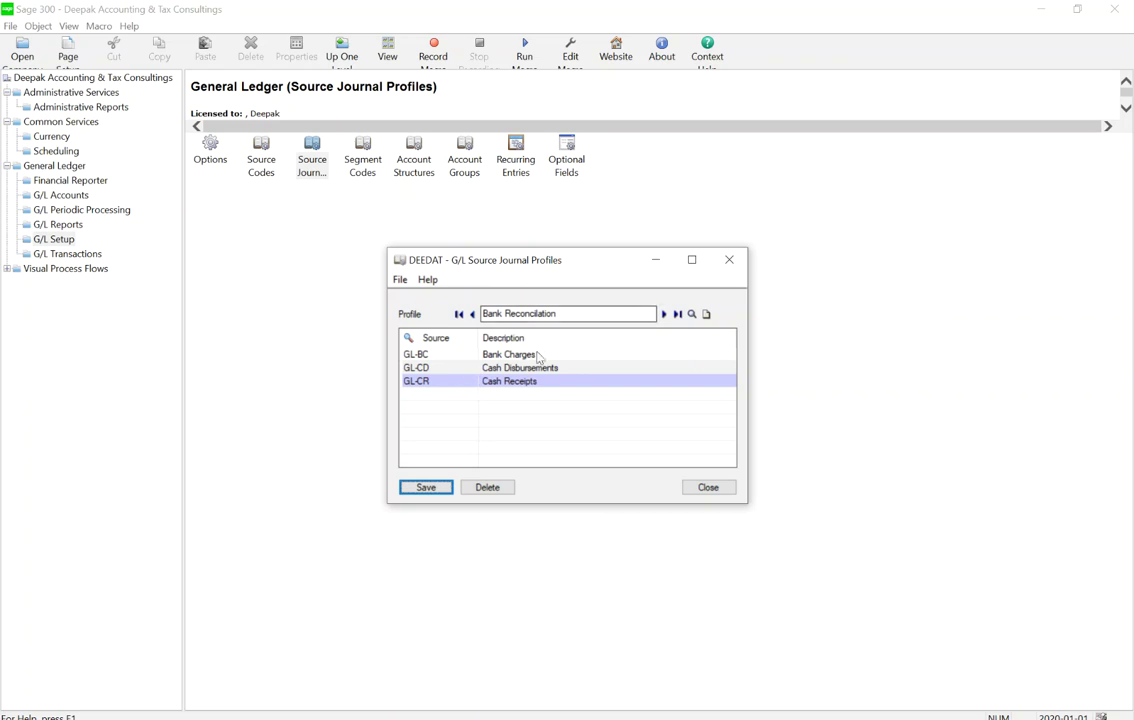
click(707, 488)
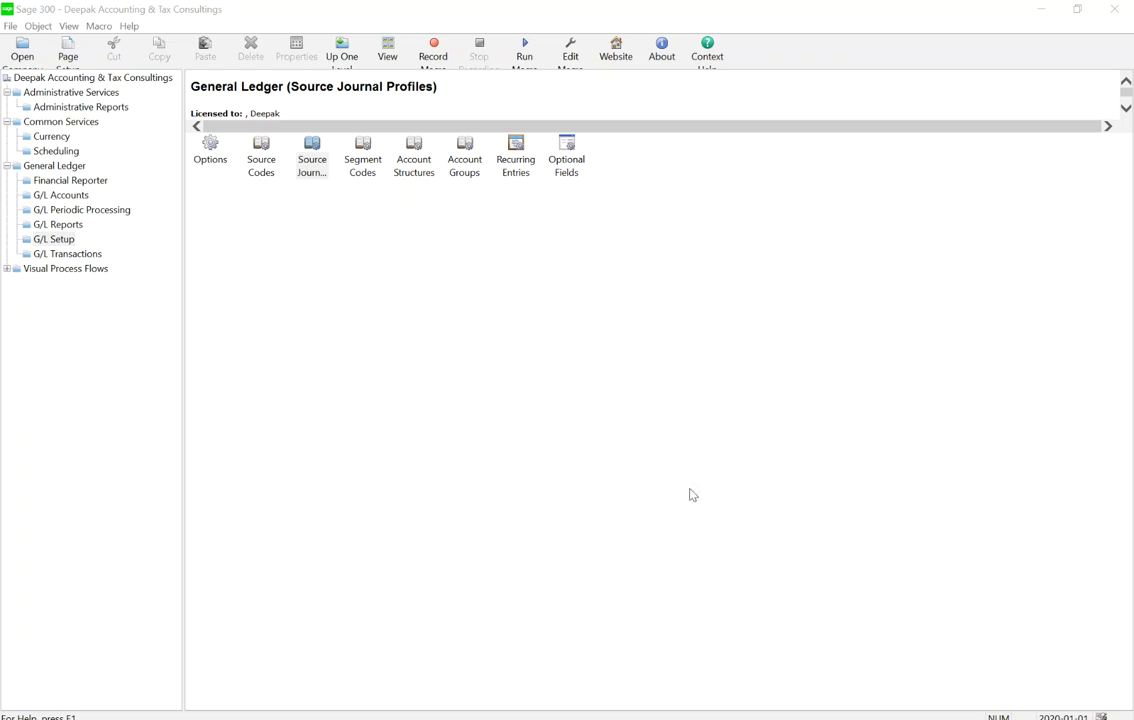
Open Segment Codes and enter Department code 100 with description Accounting
click(365, 170)
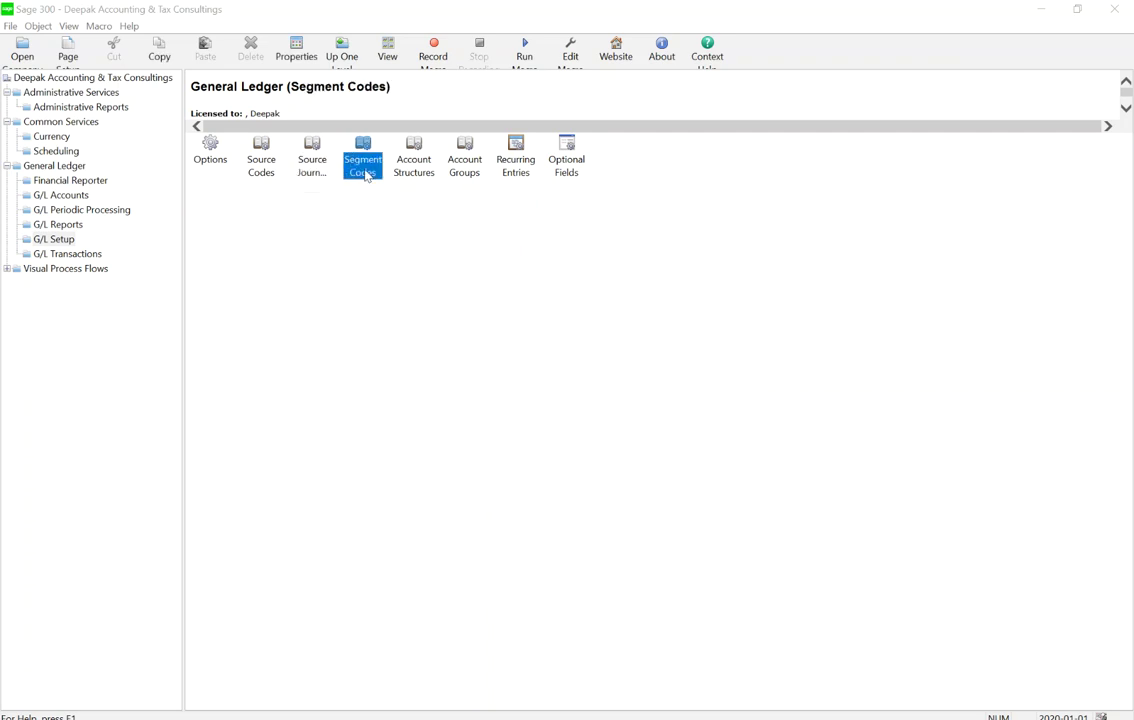
double_click(365, 172)
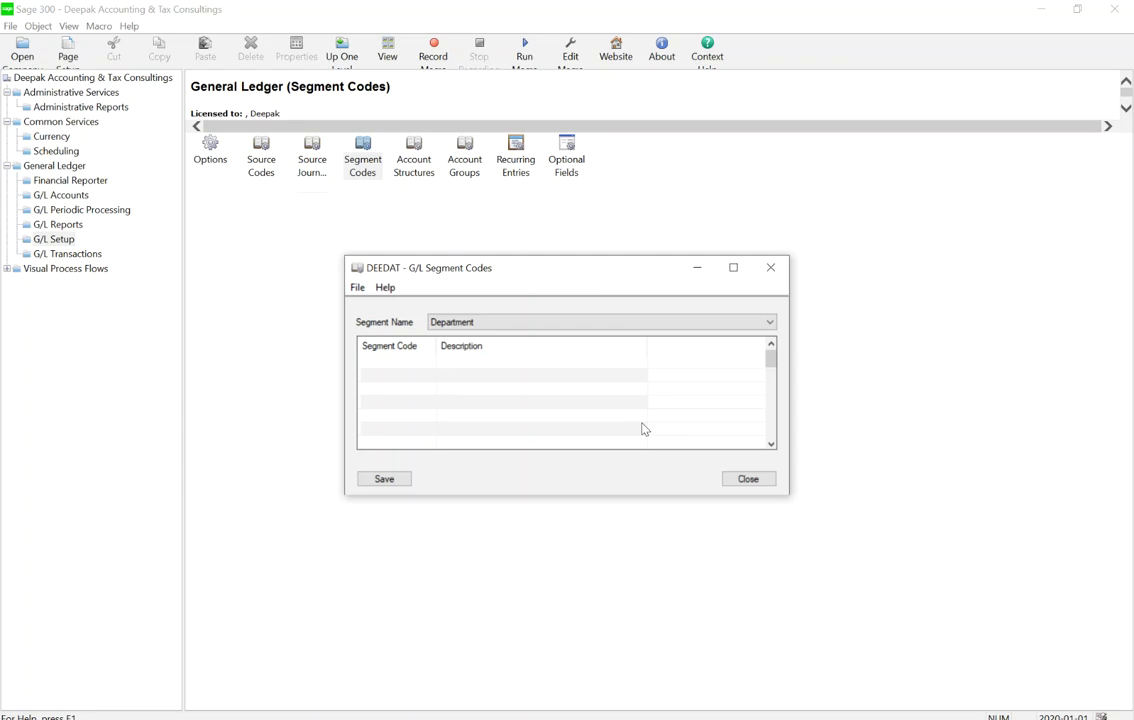
click(411, 366)
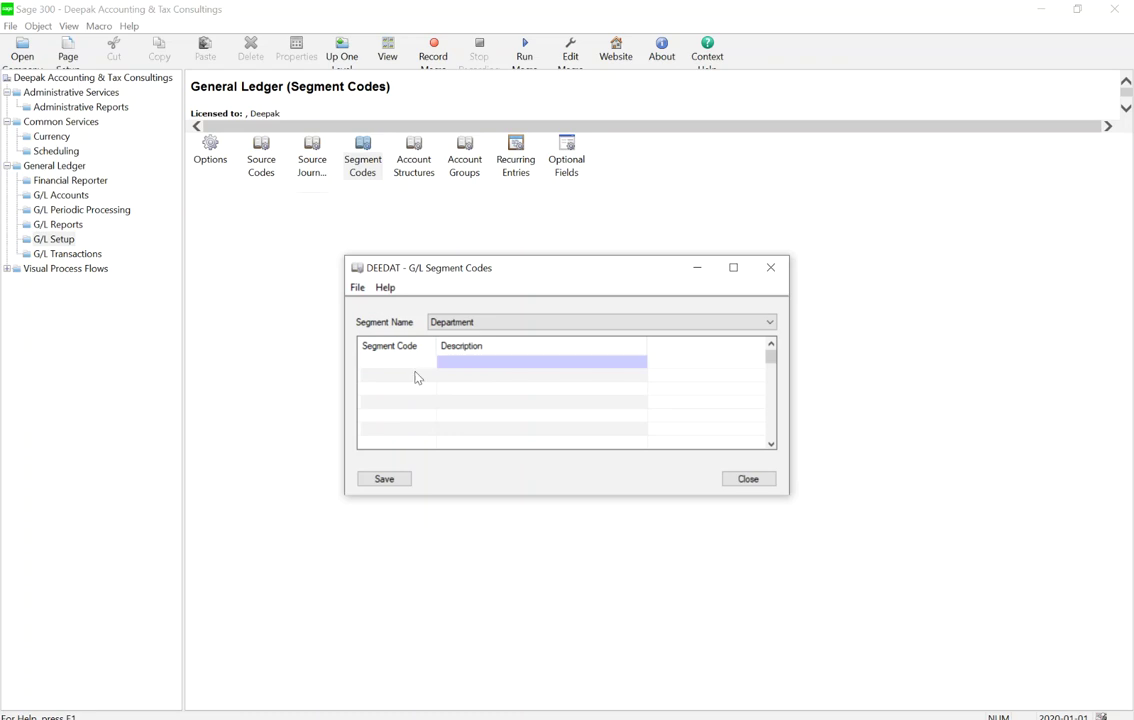
text(100)
key(Tab)
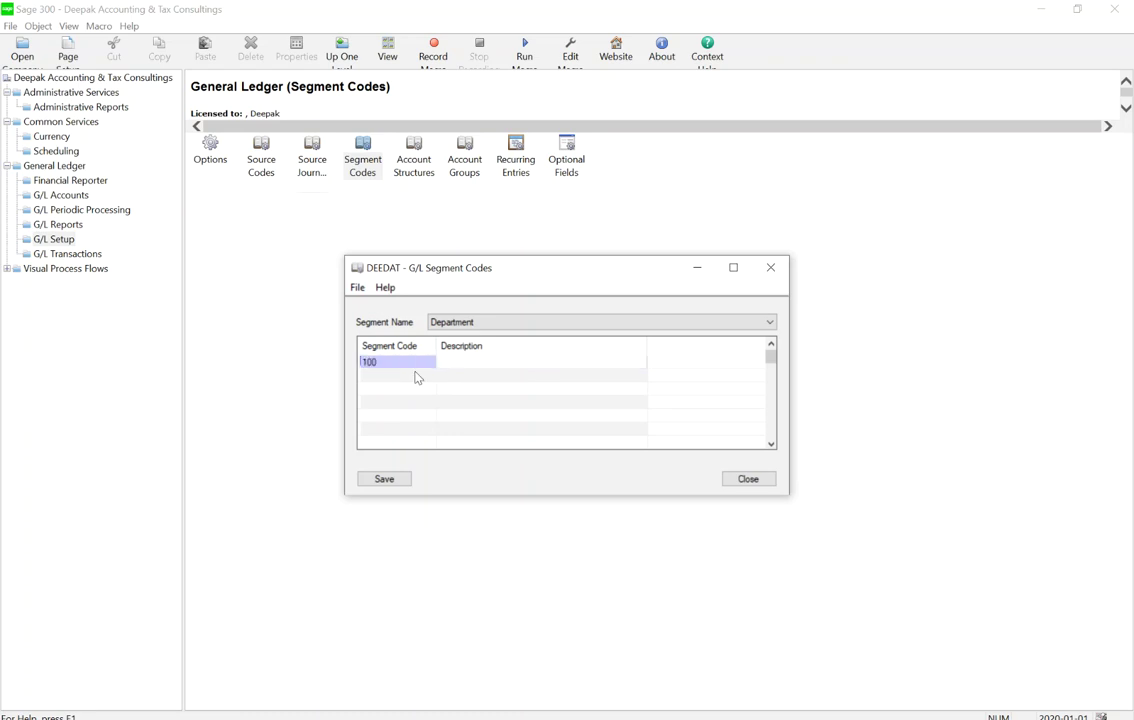
text(Account)
key(BackSpace)
key(BackSpace)
key(BackSpace)
text(ting)
click(416, 372)
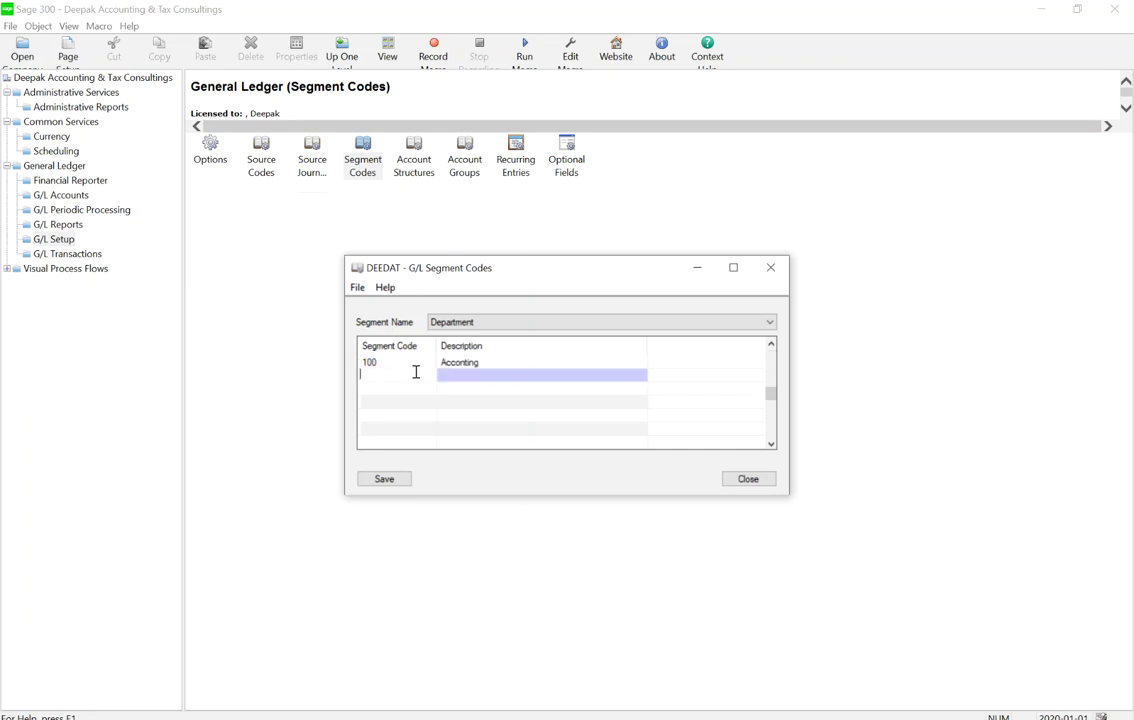
click(496, 362)
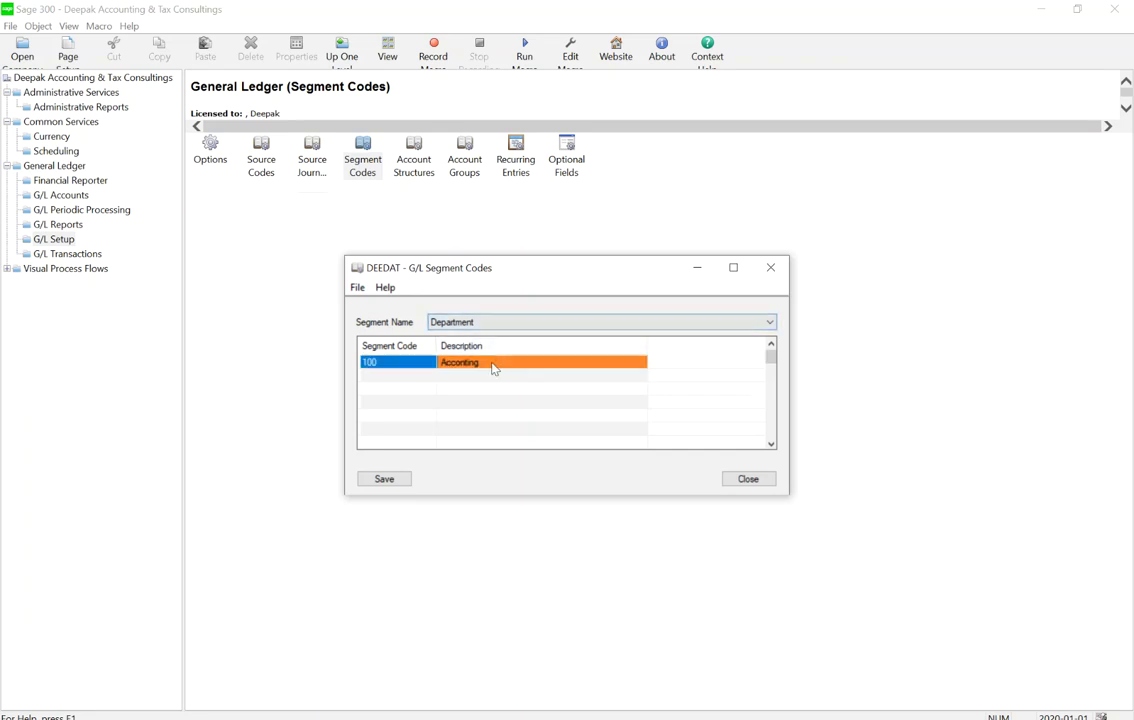
click(495, 363)
text(Accounting)
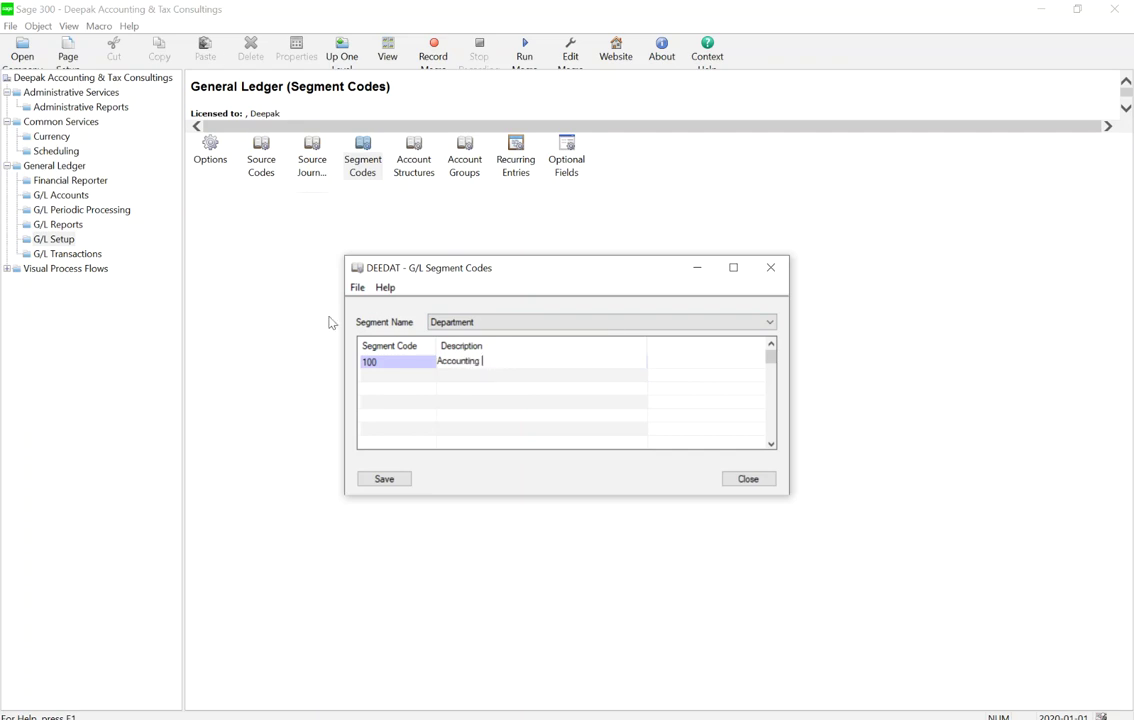
click(369, 381)
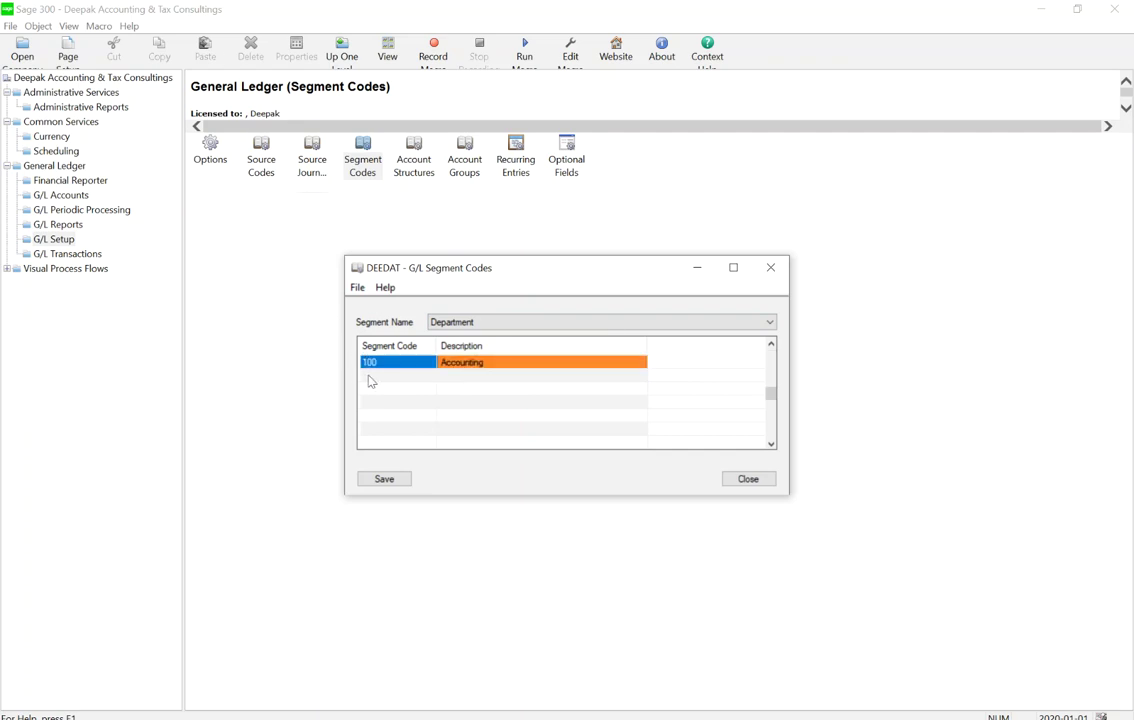
Add Department code 200 Taxes, save the segment codes, and close the window
click(369, 379)
click(369, 376)
text(200)
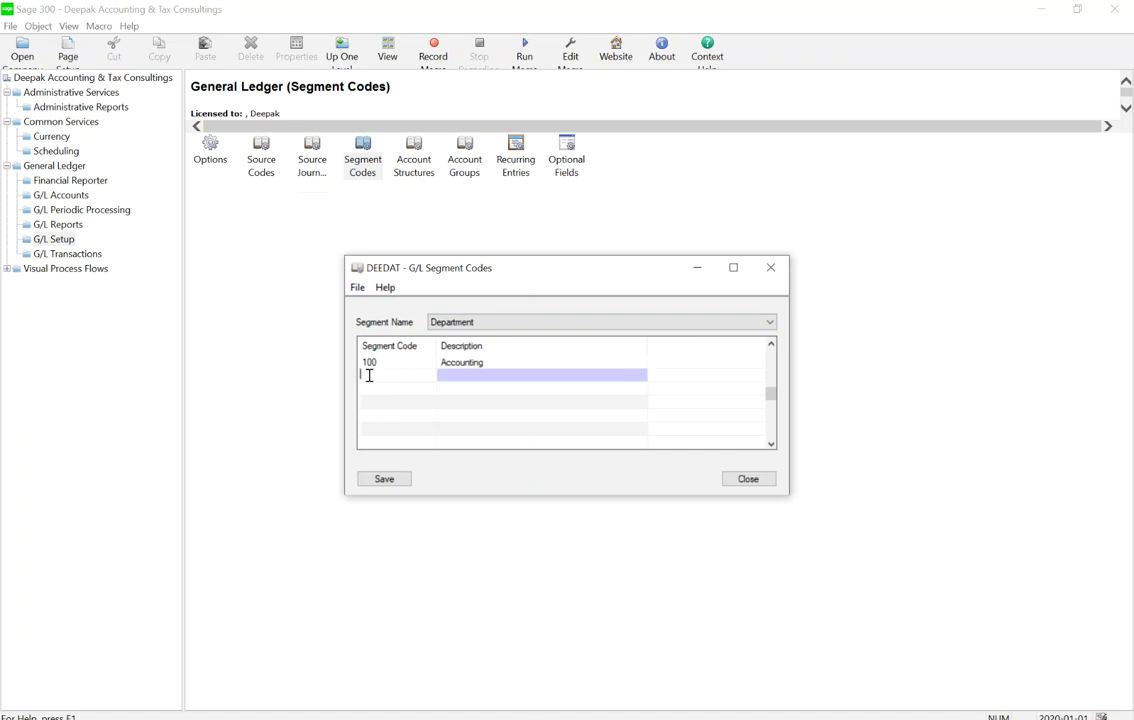
key(Tab)
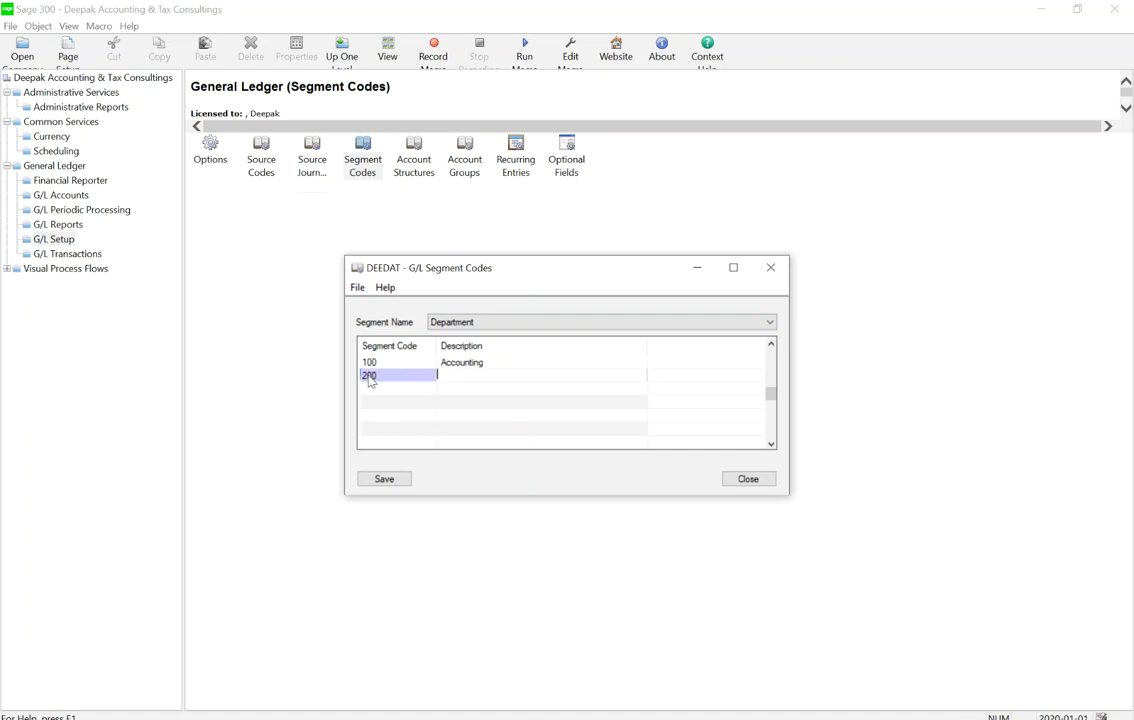
text(Taxes)
key(Tab)
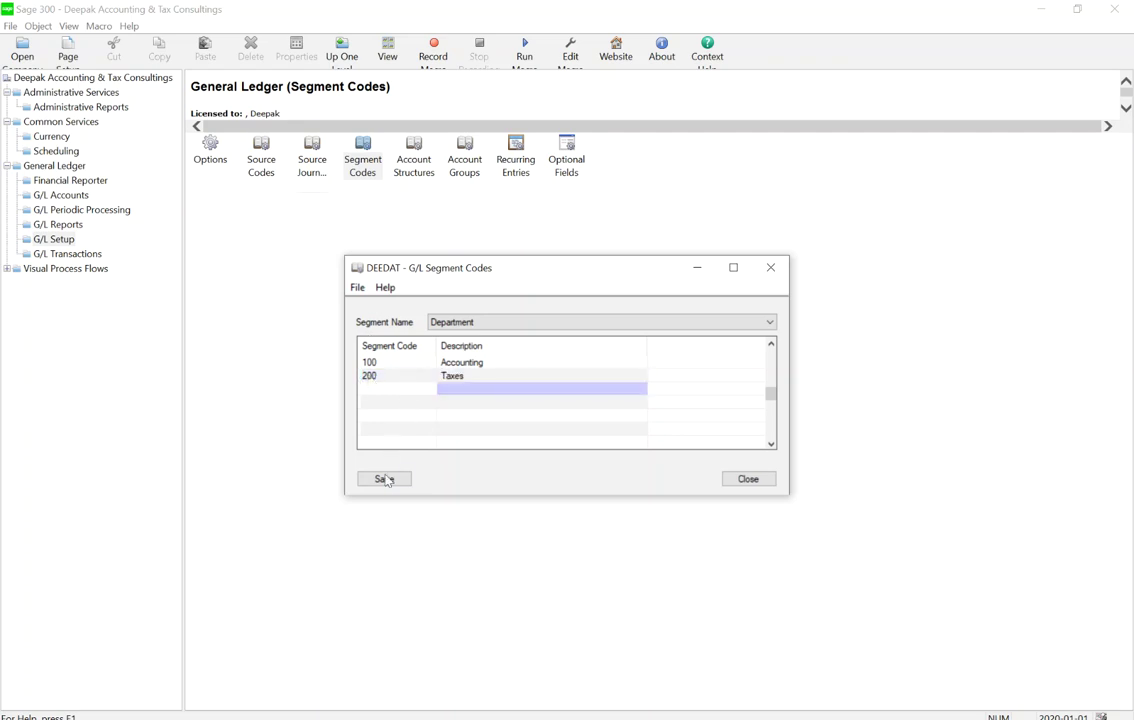
click(384, 479)
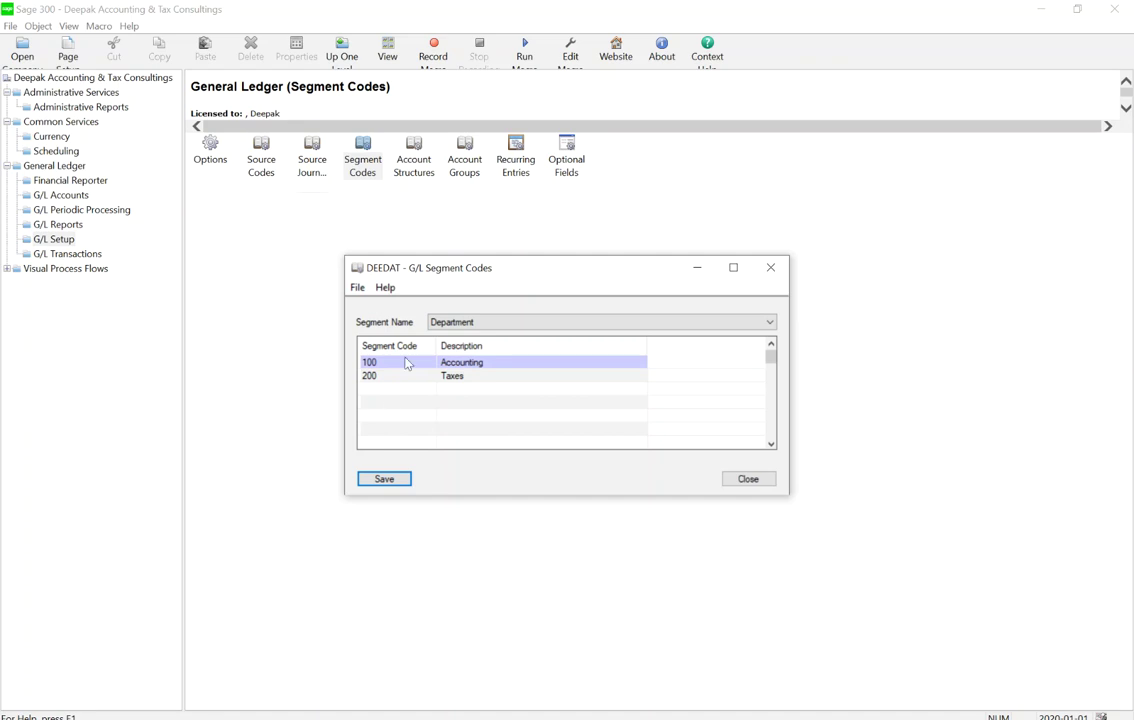
click(773, 445)
click(772, 445)
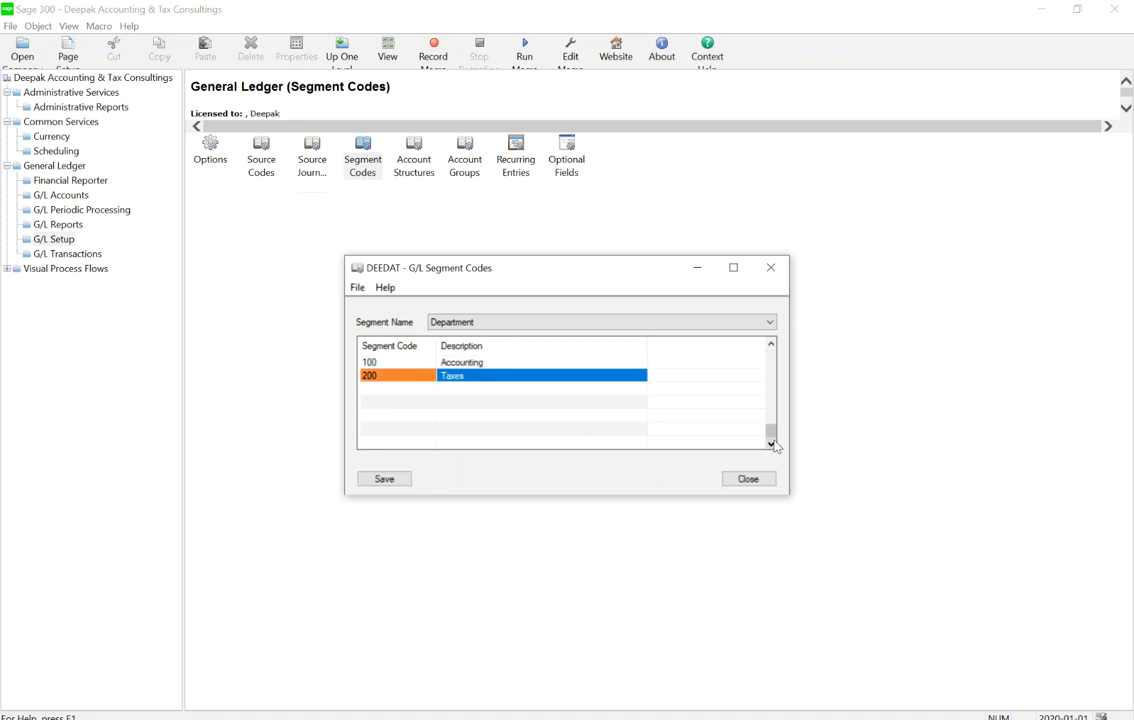
click(771, 345)
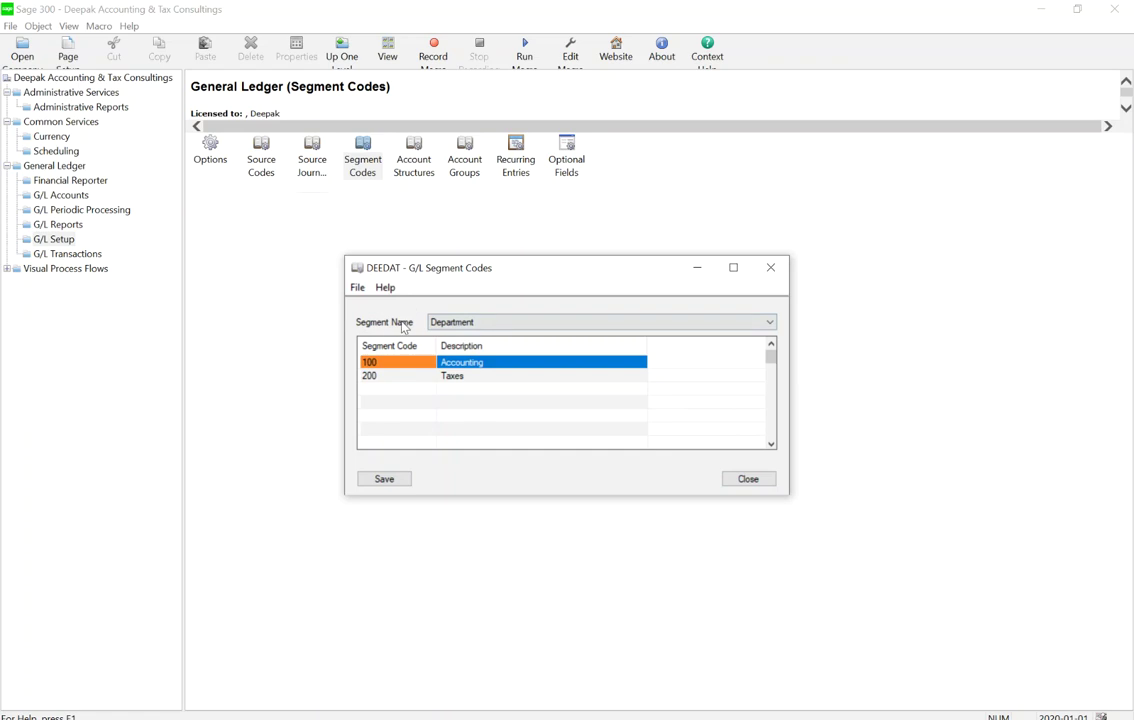
click(760, 477)
click(415, 149)
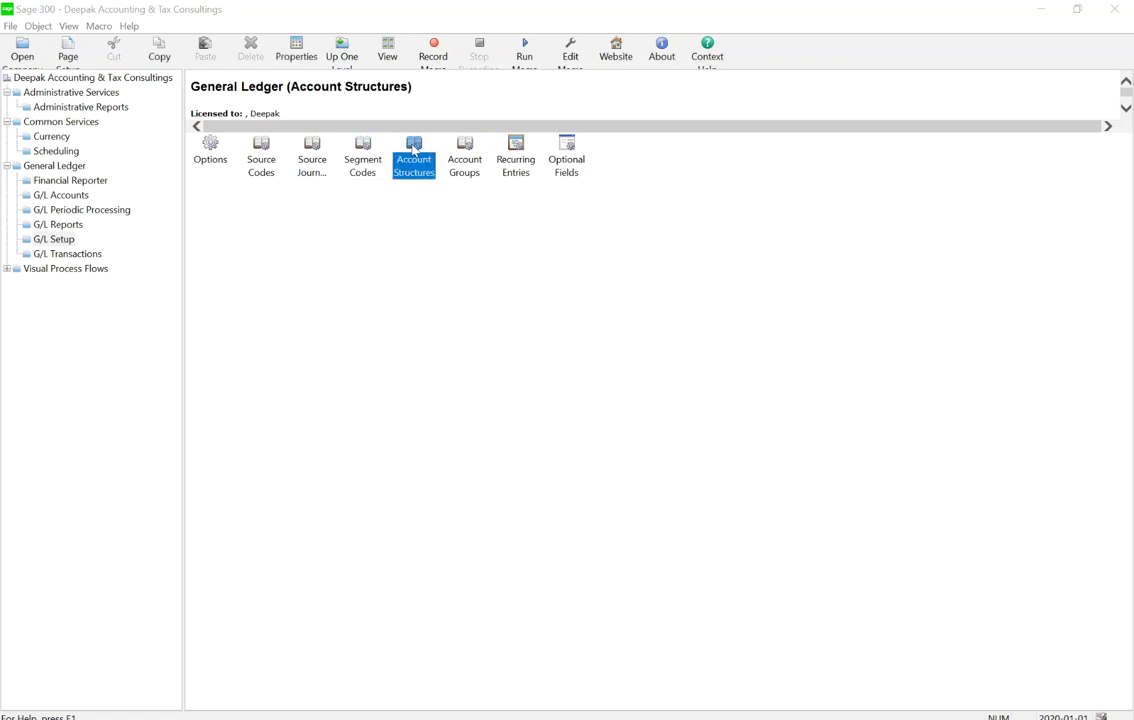
Start account structure ACCT, described as Accounts, and include the Account segment
double_click(414, 149)
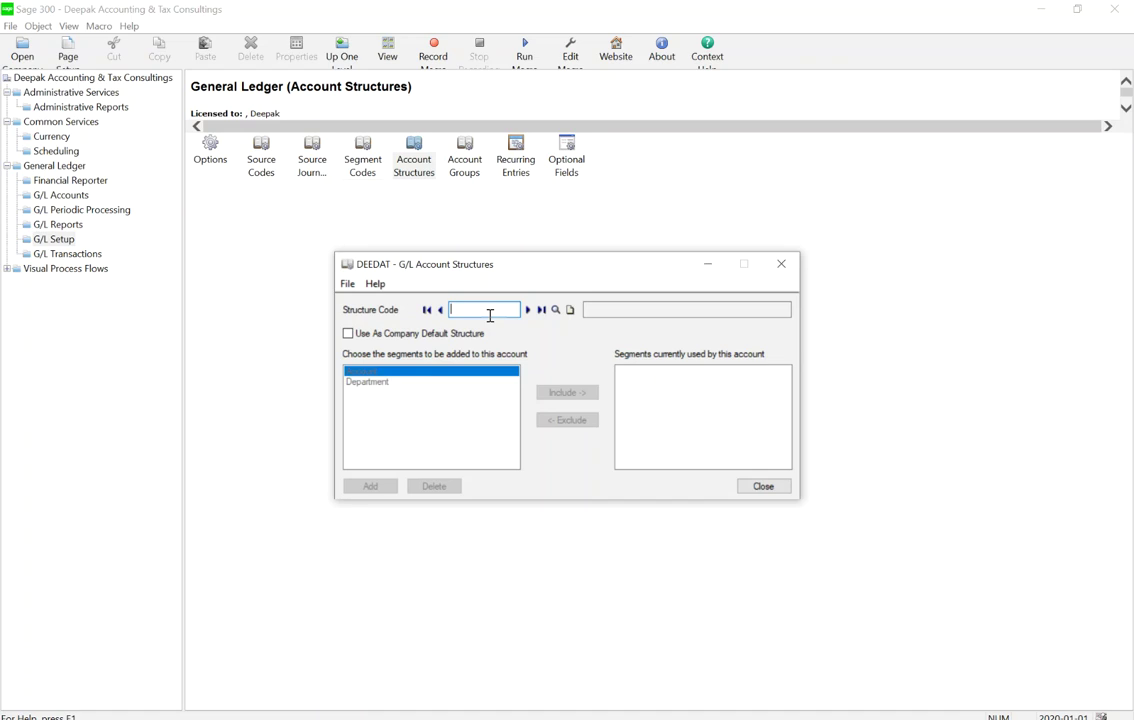
text(ACCT)
key(Tab)
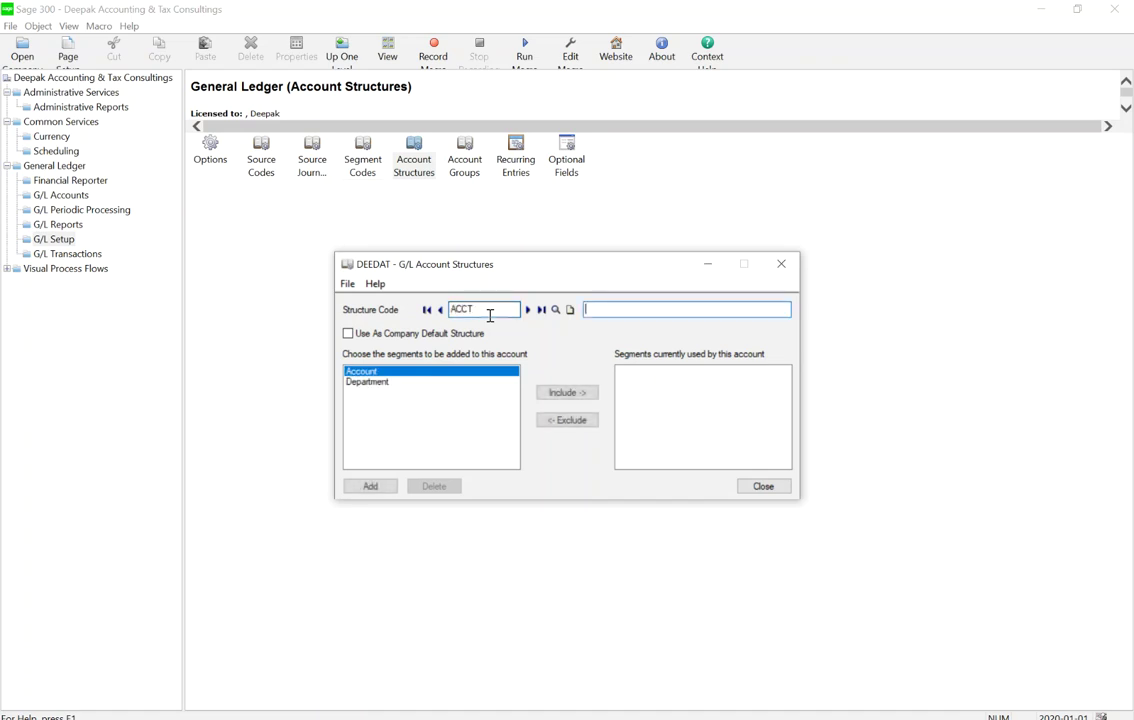
text(ACC)
key(BackSpace)
key(BackSpace)
text(ccount)
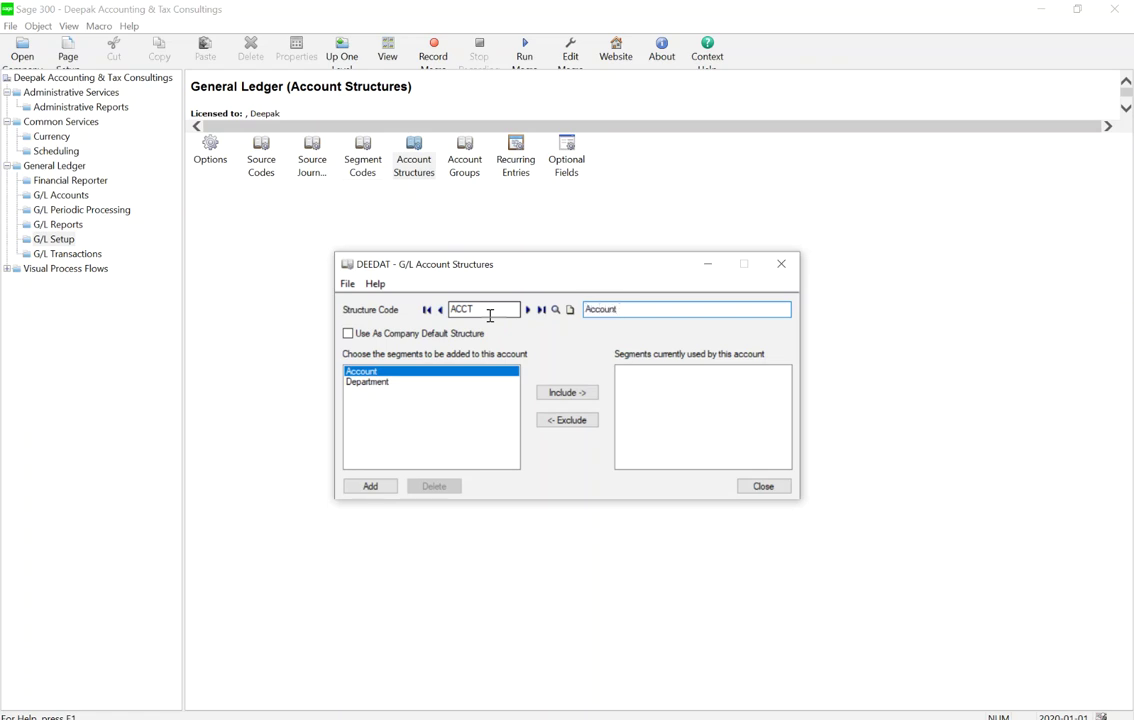
key(Tab)
click(567, 392)
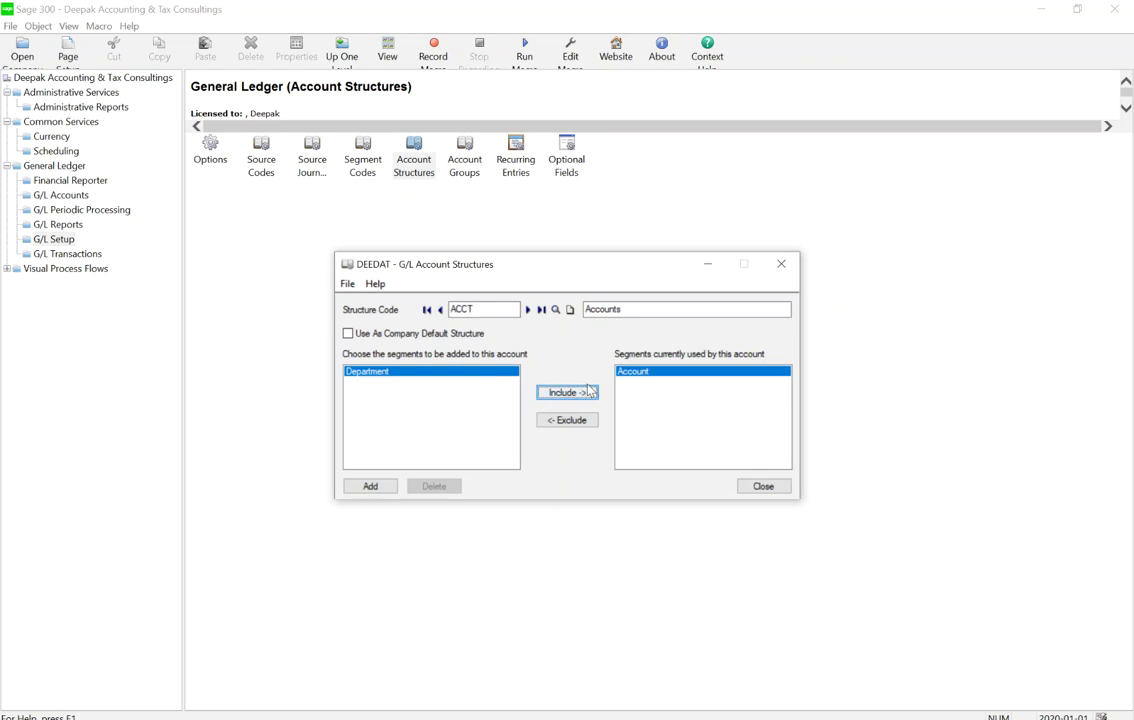
Save ACCT, then enter a new structure code DEPT described as Department Accounts
click(370, 486)
drag(488, 306, 387, 309)
text(DEPT)
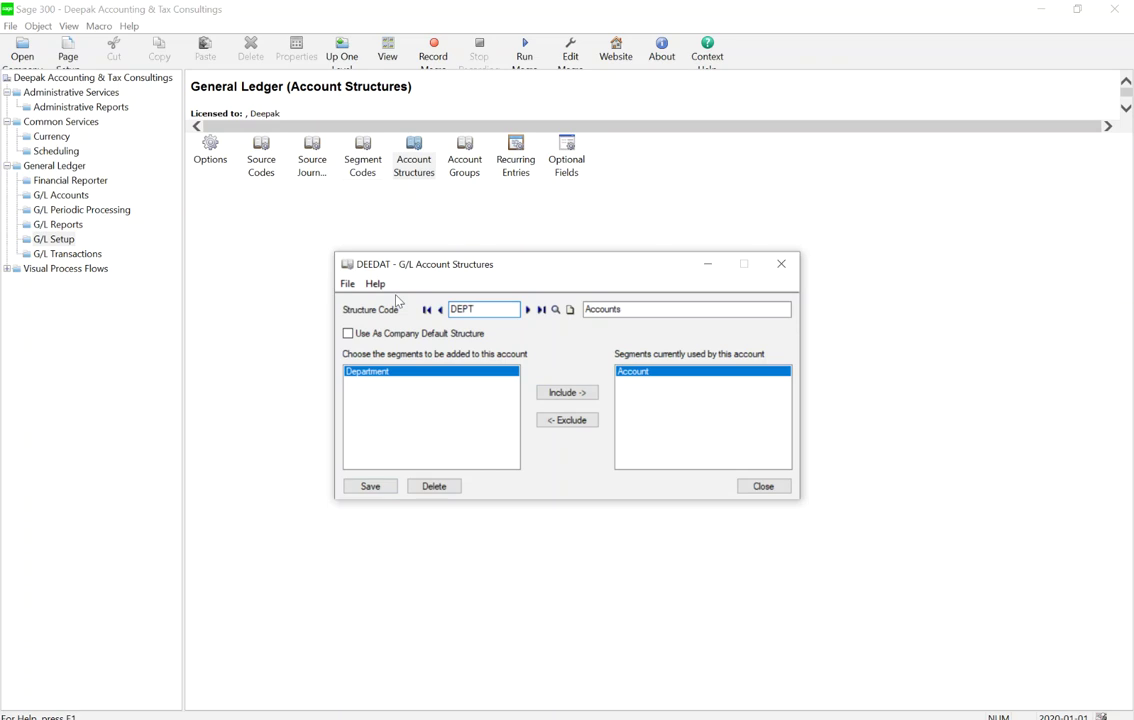
key(Tab)
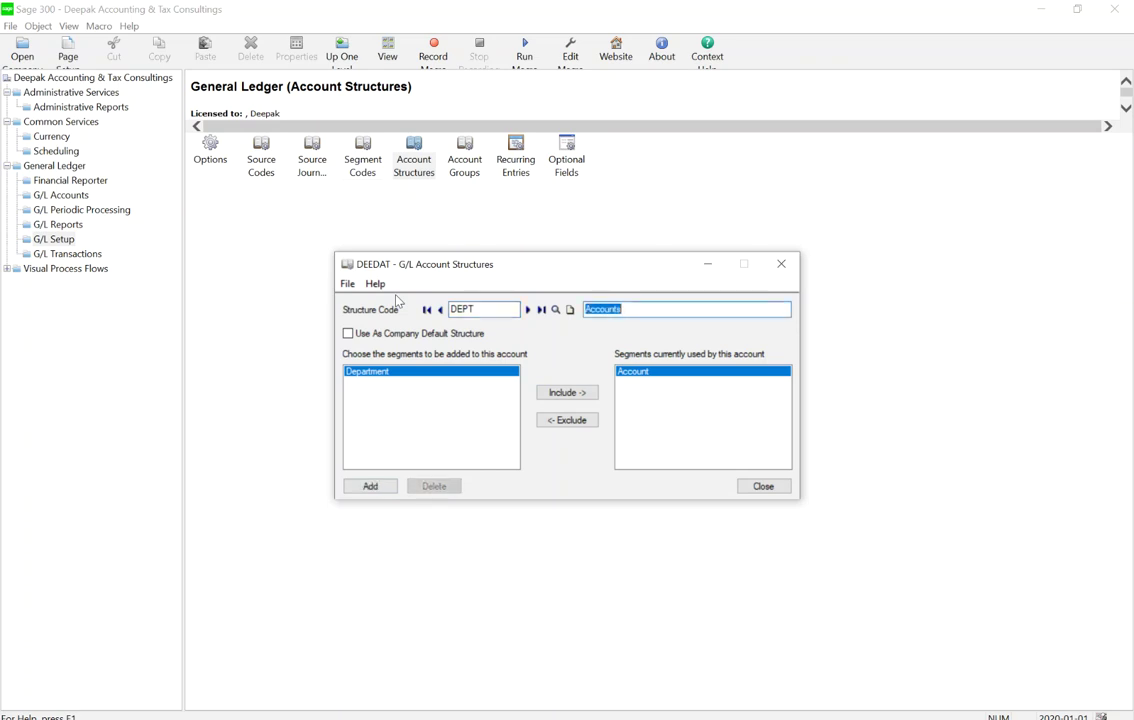
text(Departmet)
key(BackSpace)
text(nt Account)
key(BackSpace)
text(s)
key(Tab)
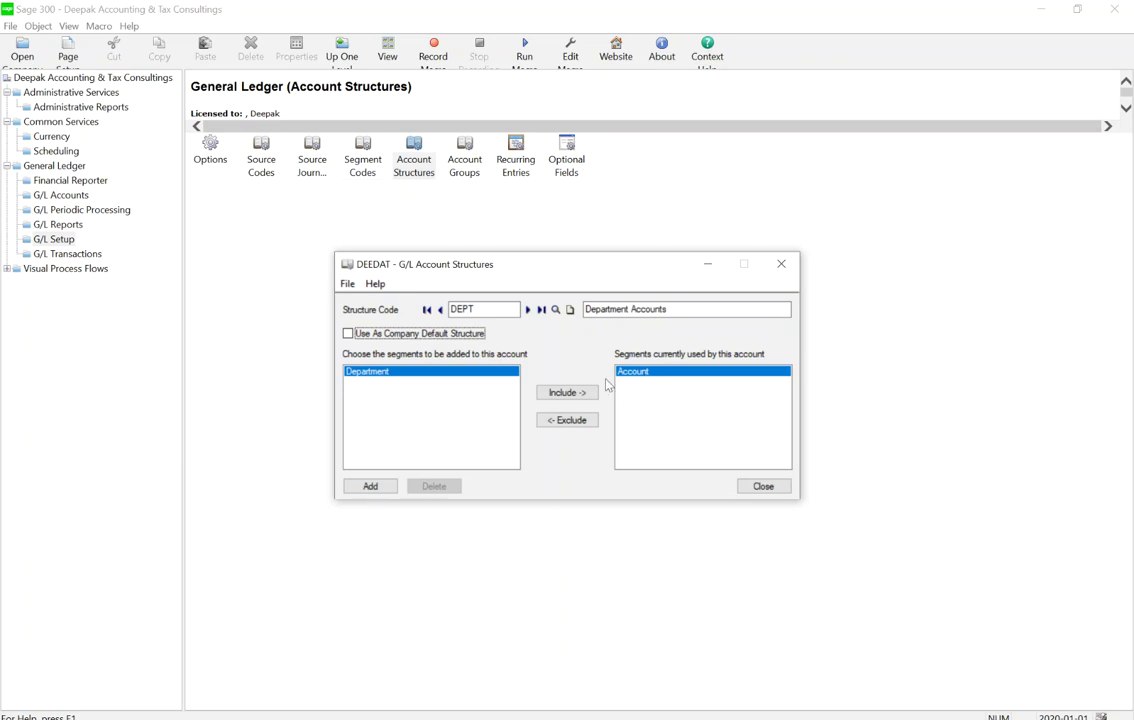
Include the Department segment alongside Account and add the DEPT structure
click(565, 394)
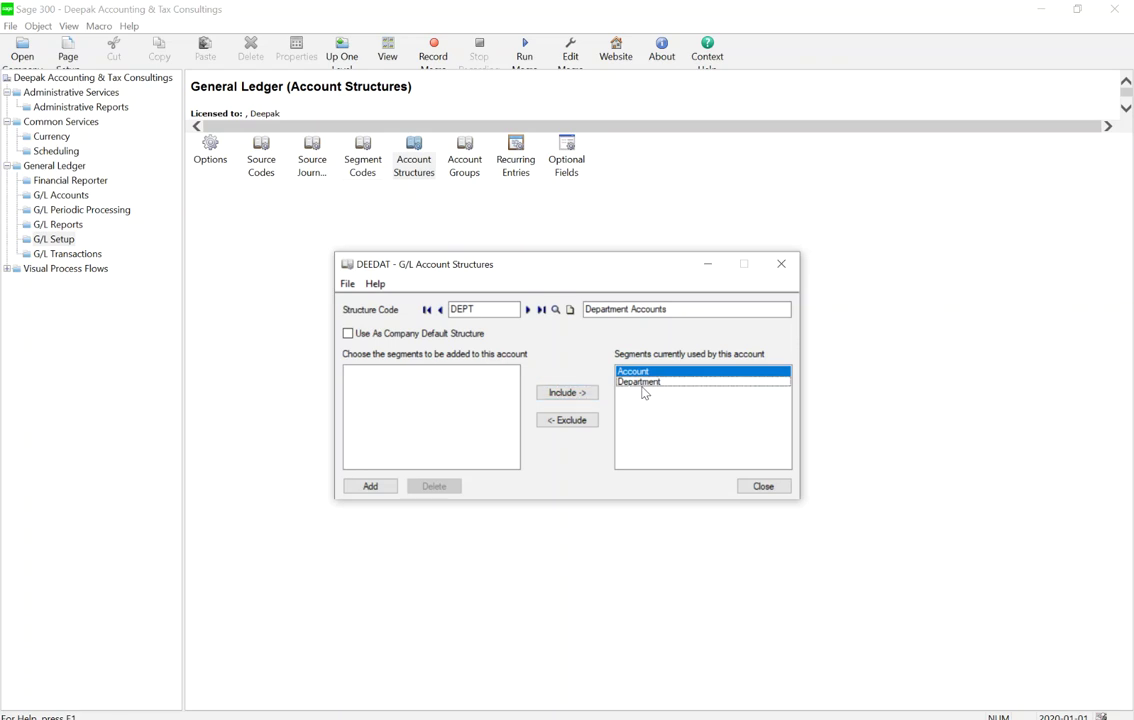
click(645, 388)
click(635, 384)
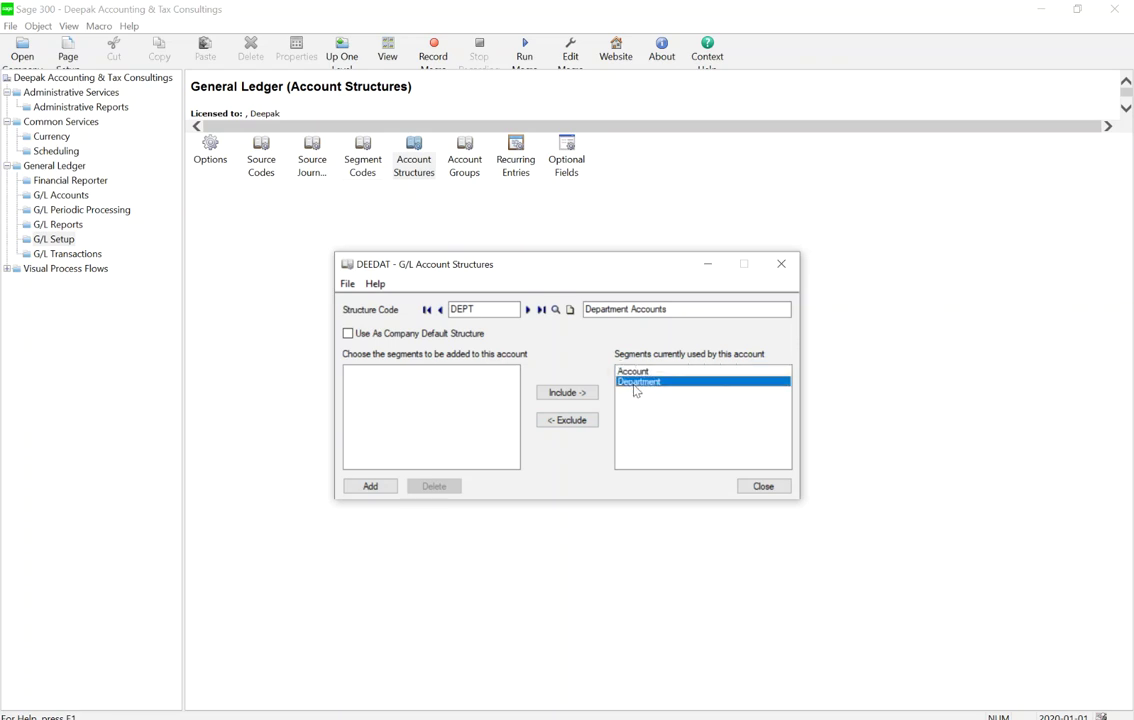
click(640, 372)
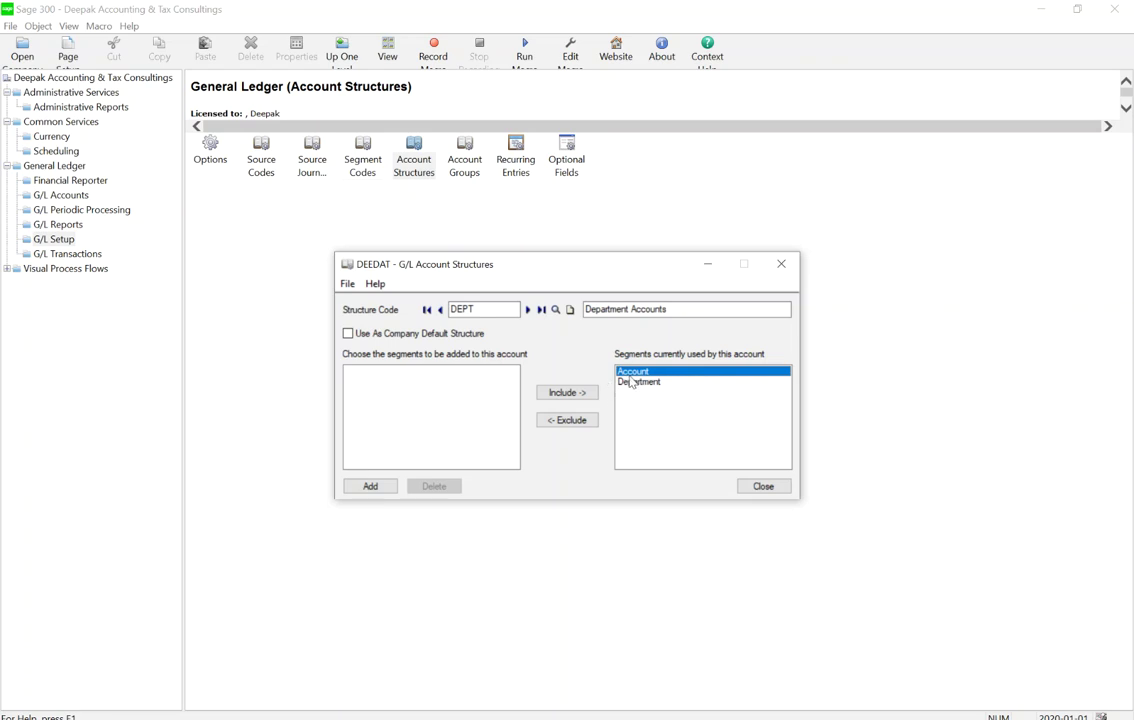
click(638, 383)
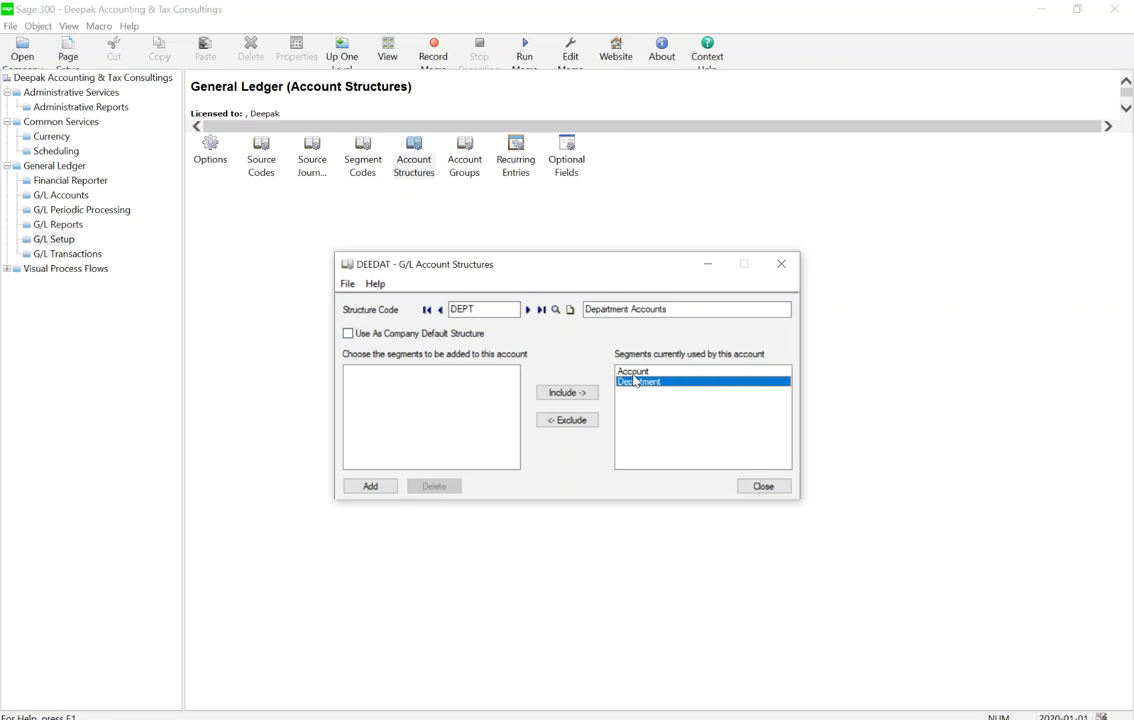
click(369, 487)
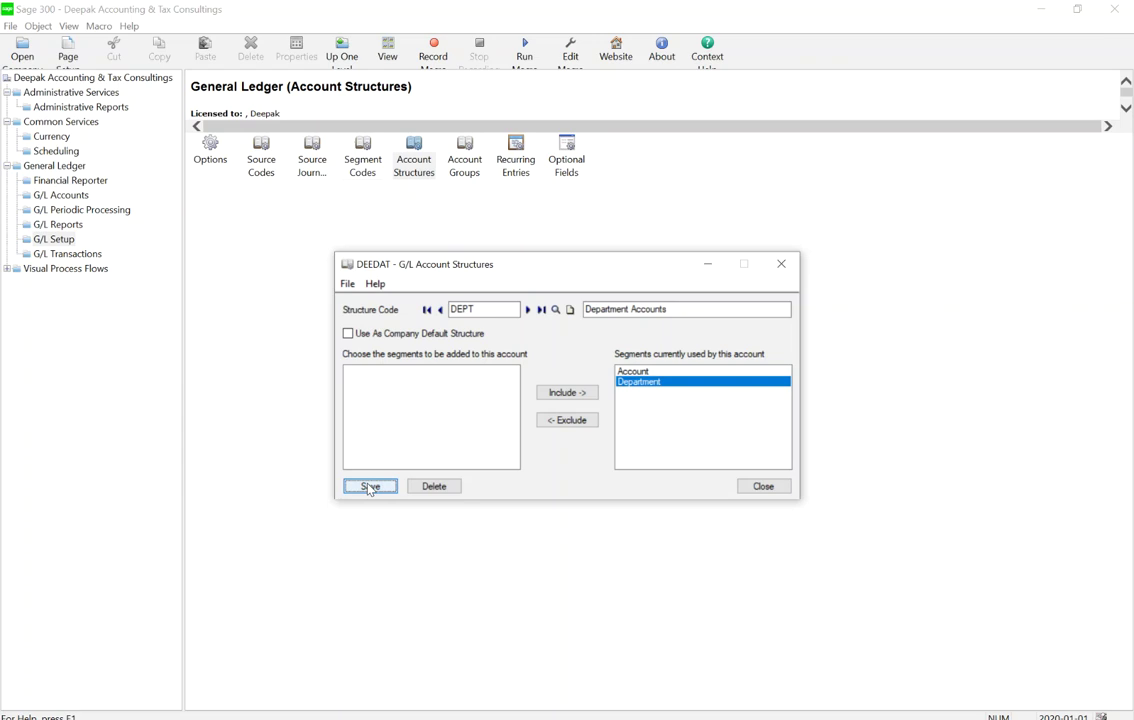
click(441, 311)
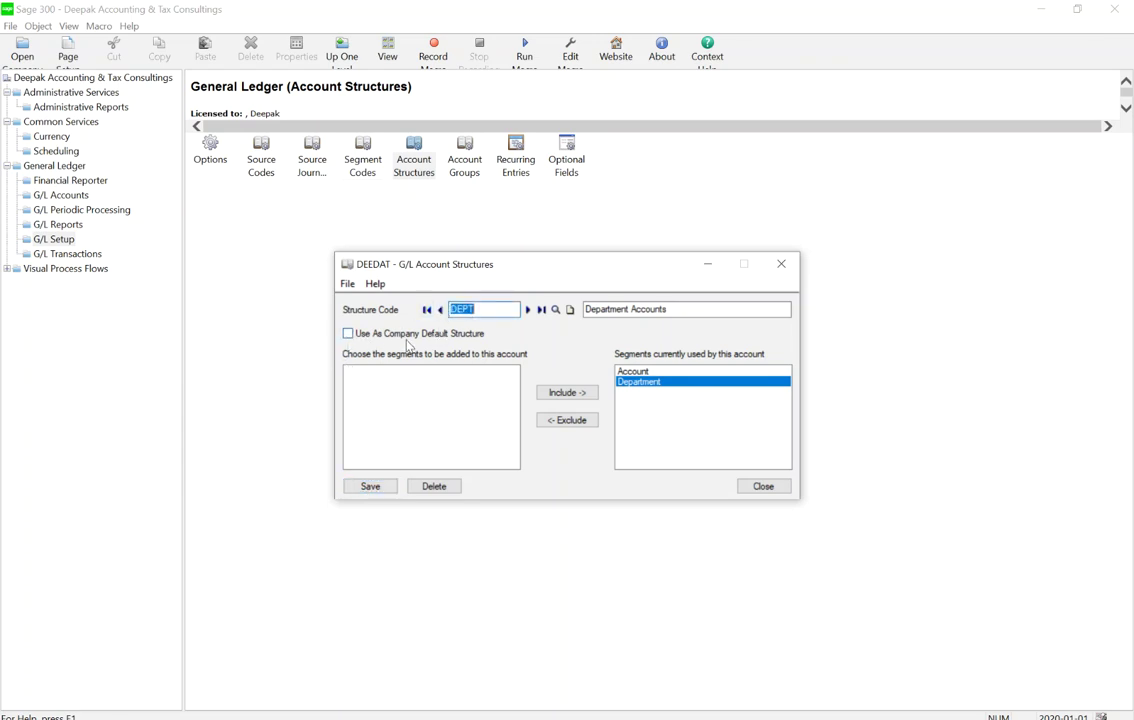
Load ACCT, mark it Use As Company Default Structure, save, and close the window
click(527, 311)
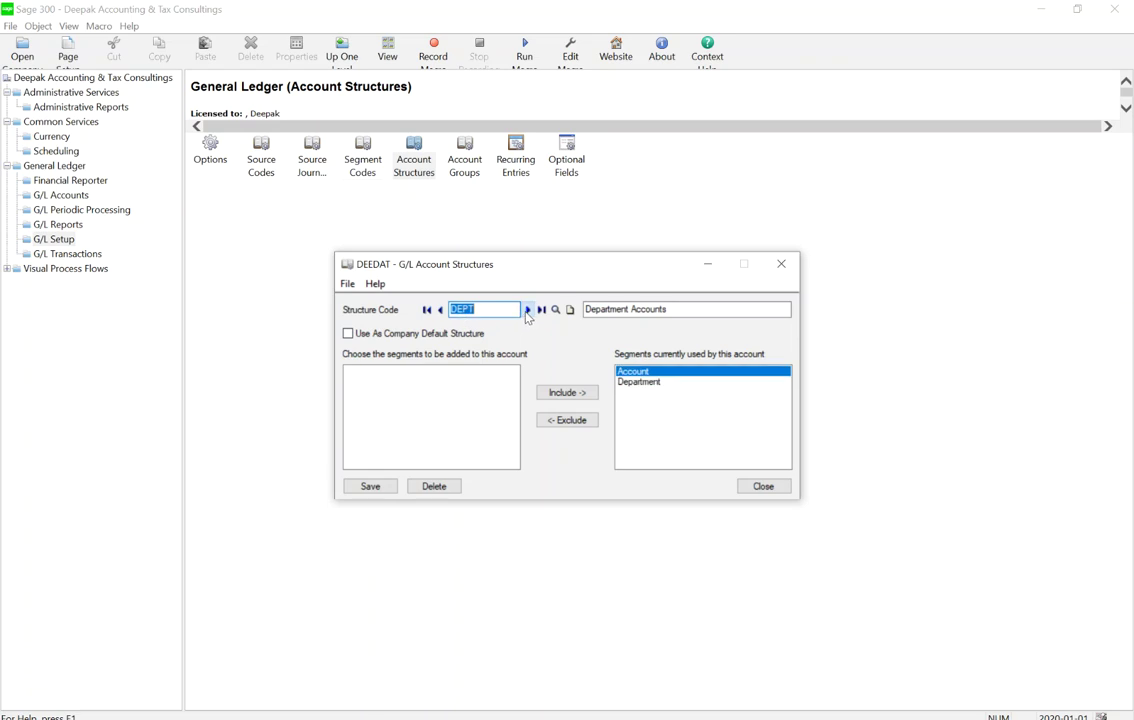
click(440, 310)
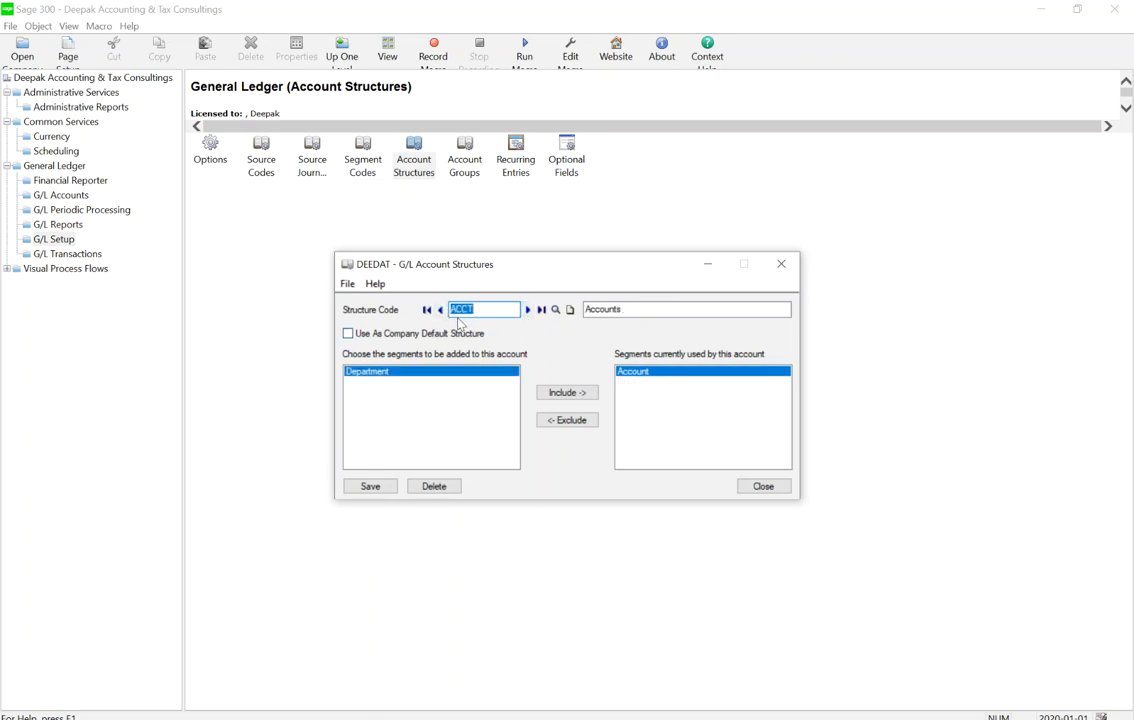
click(407, 336)
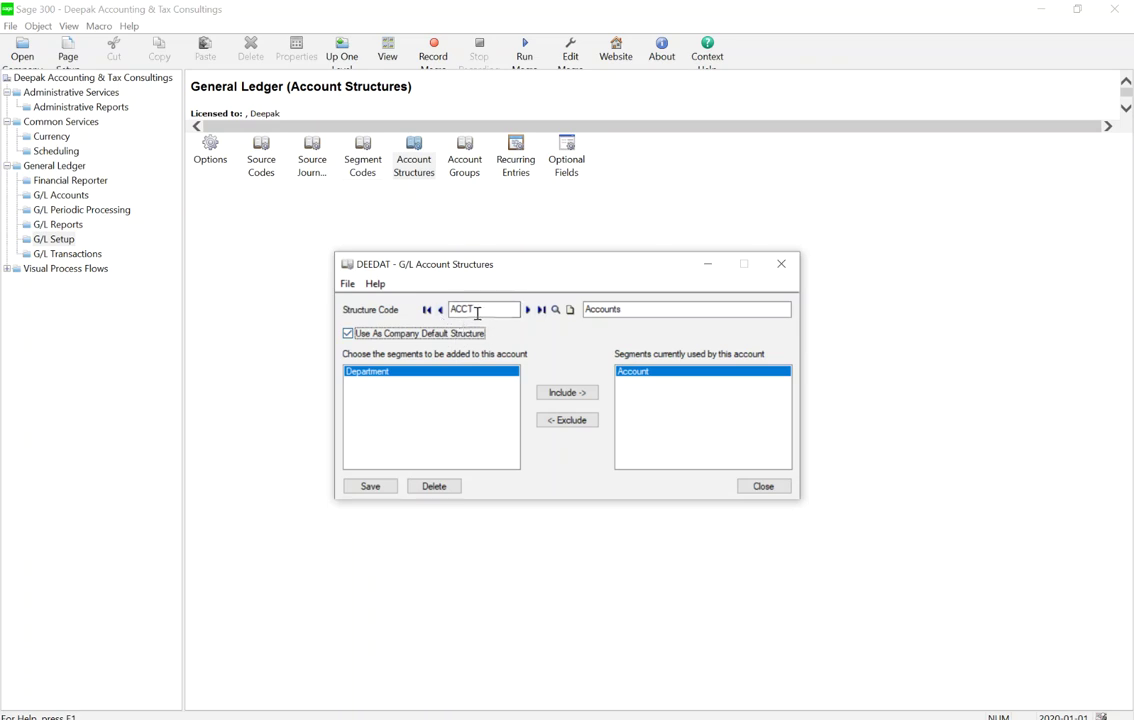
click(370, 486)
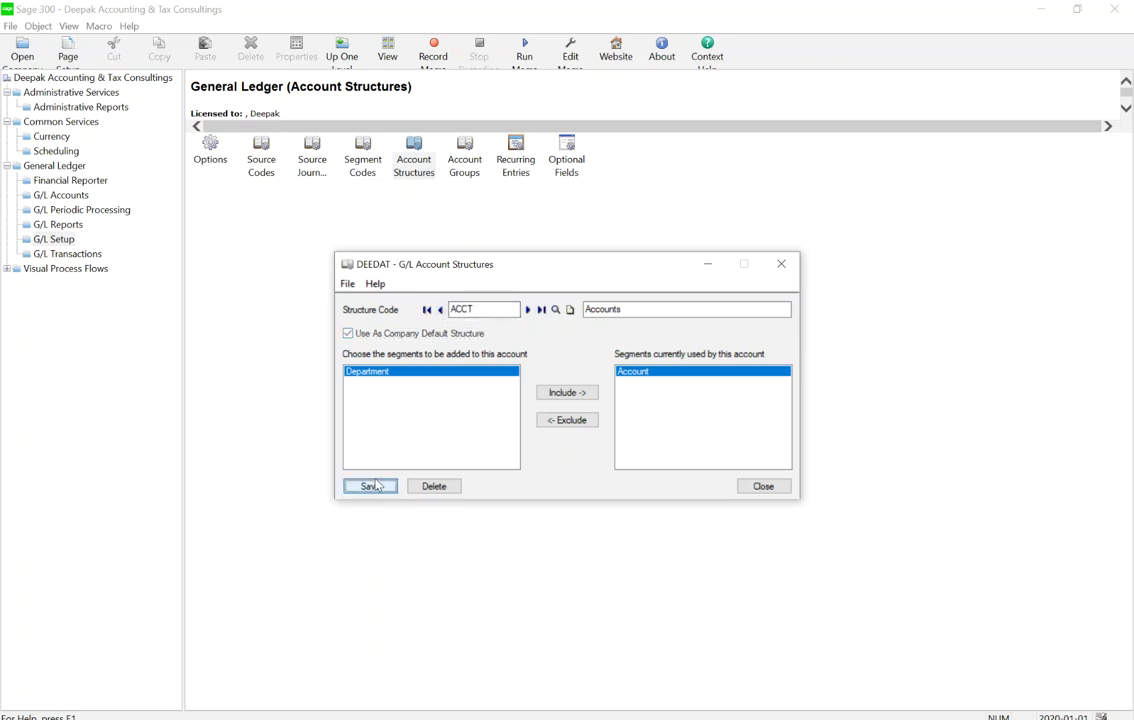
click(760, 487)
click(532, 242)
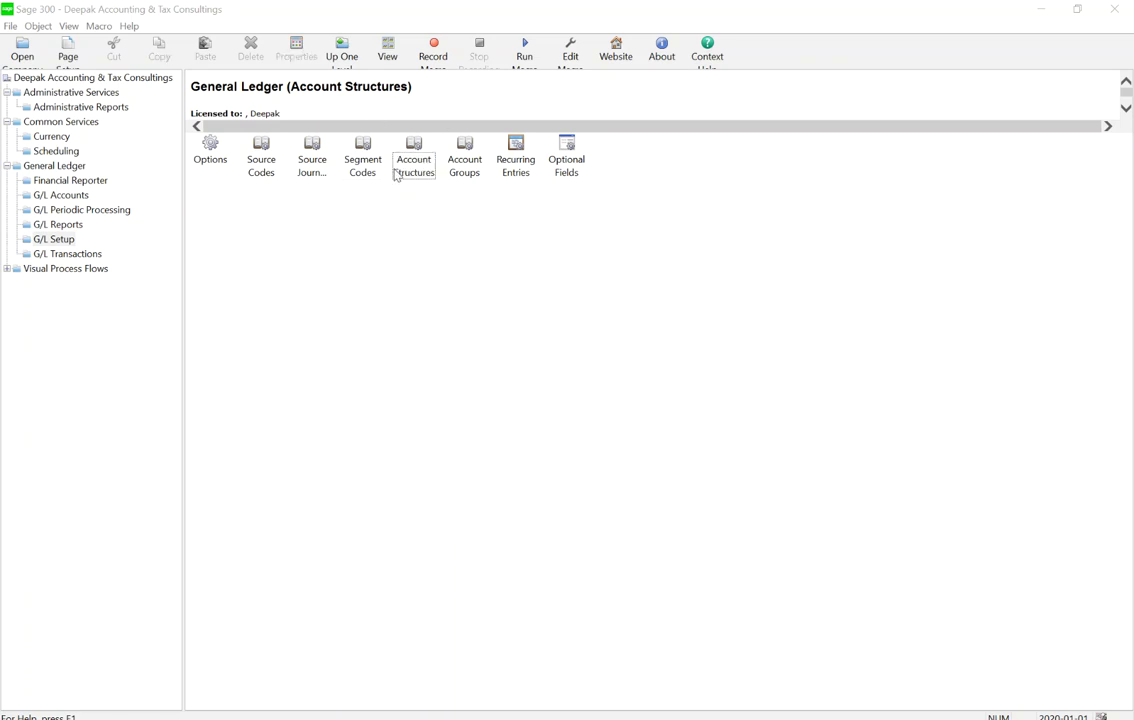
Open Account Groups at 01 Cash and Cash Equivalents, list all 26 groups, then close
double_click(463, 150)
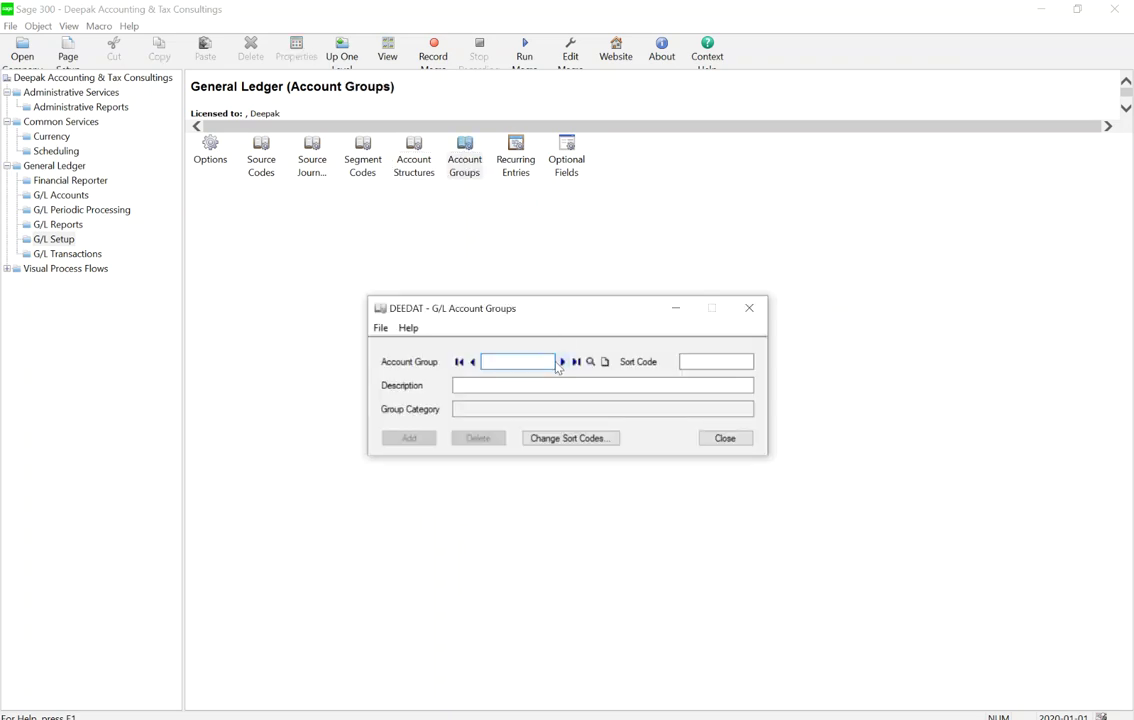
click(562, 361)
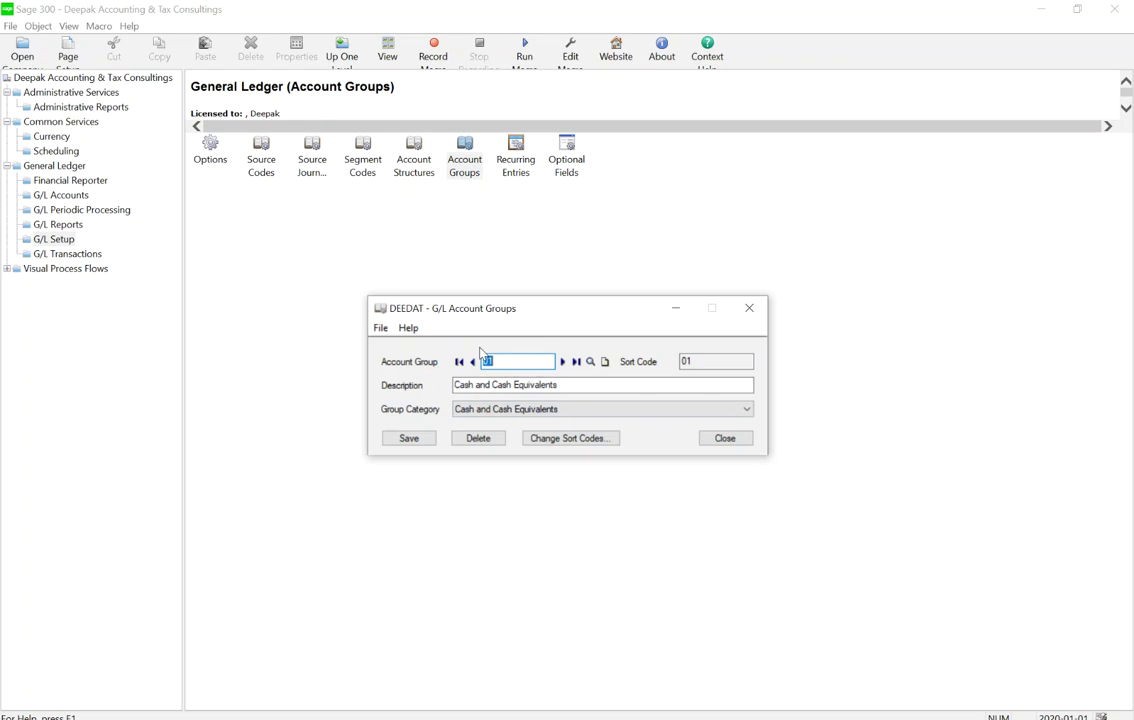
click(590, 361)
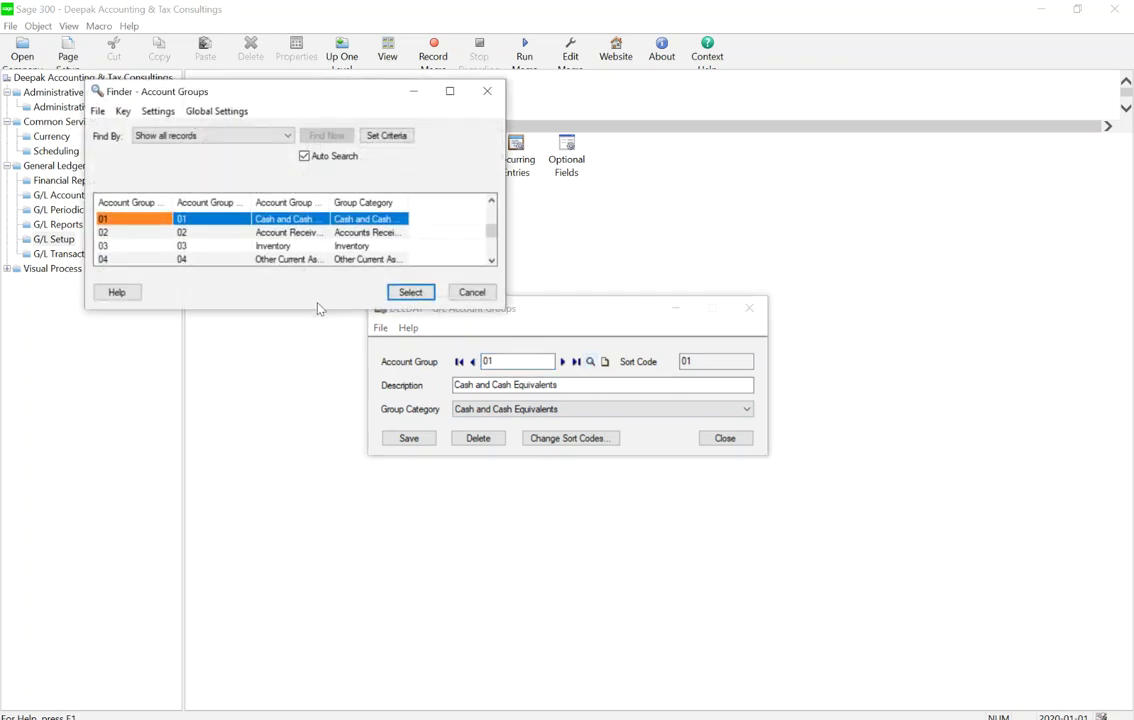
drag(319, 313, 431, 656)
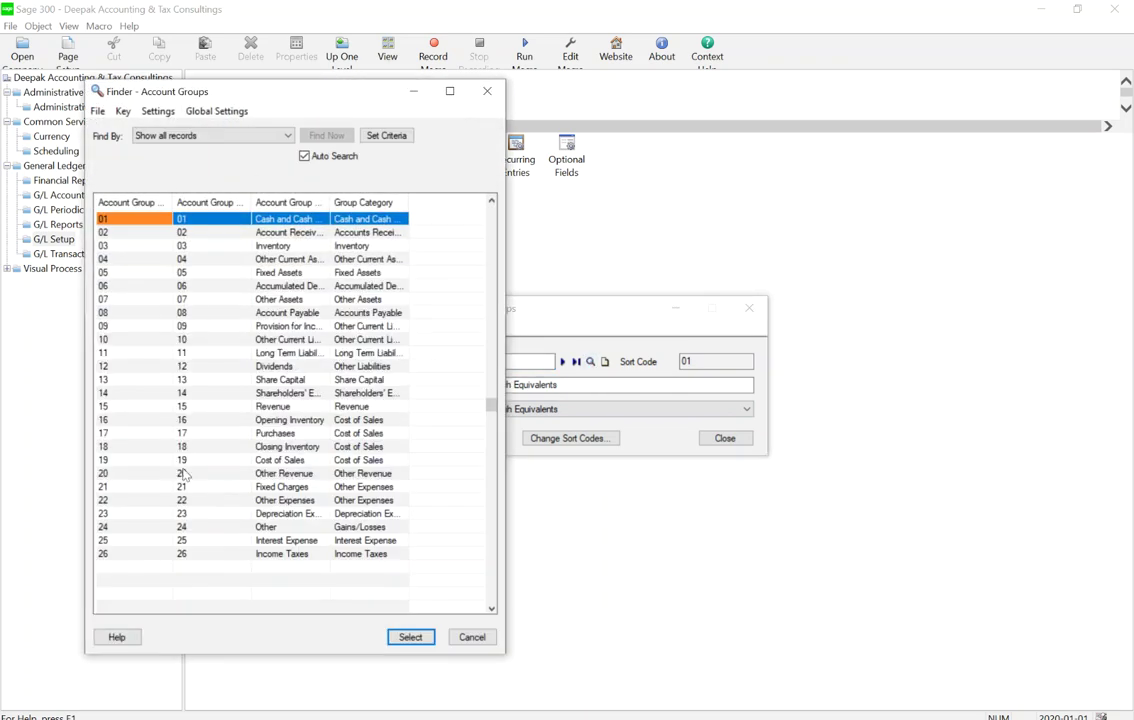
click(487, 93)
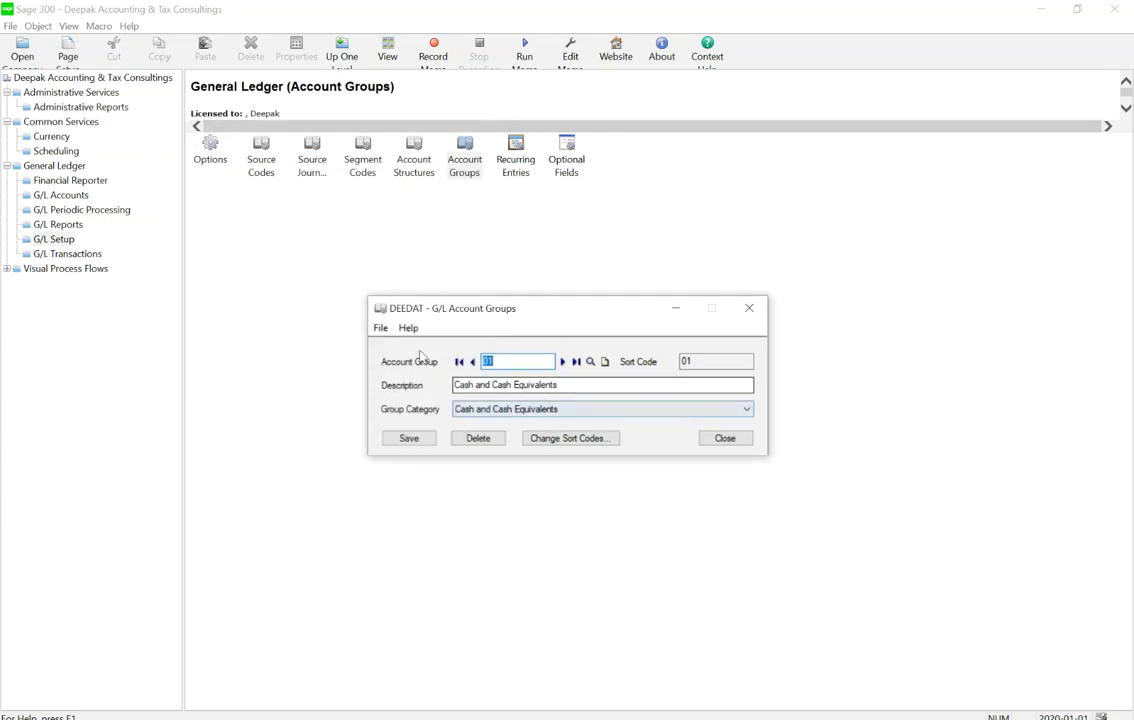
click(724, 440)
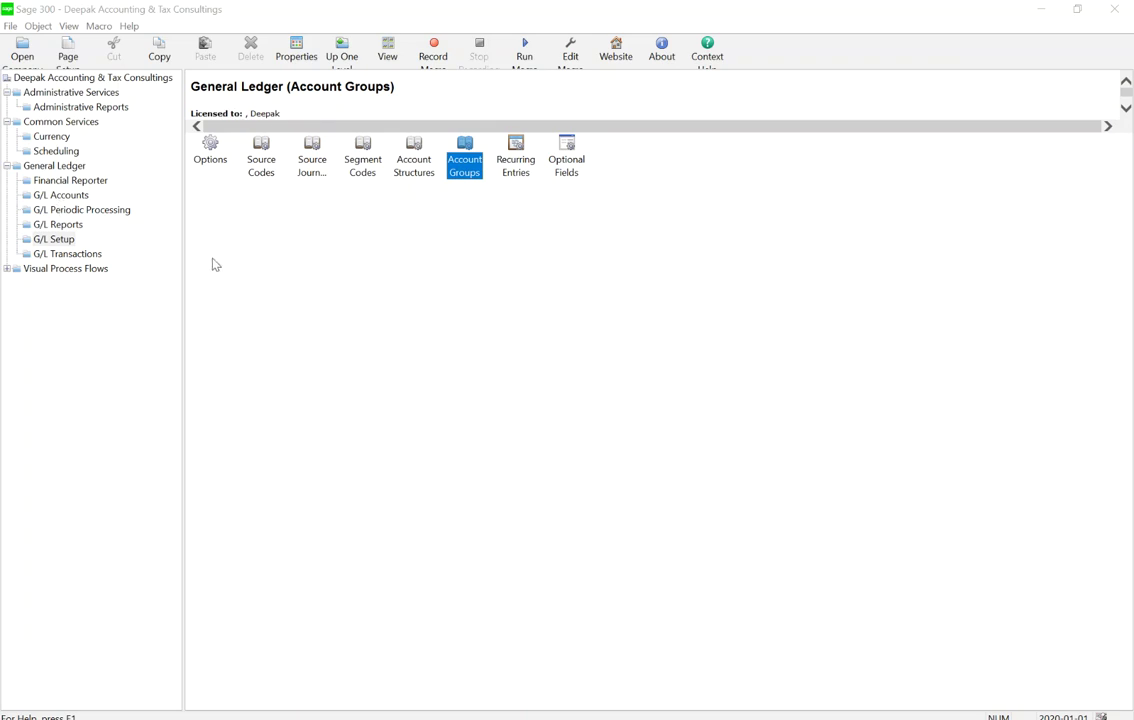
Under G/L Reports, set the print destination's default paper size to Letter/A4
click(58, 224)
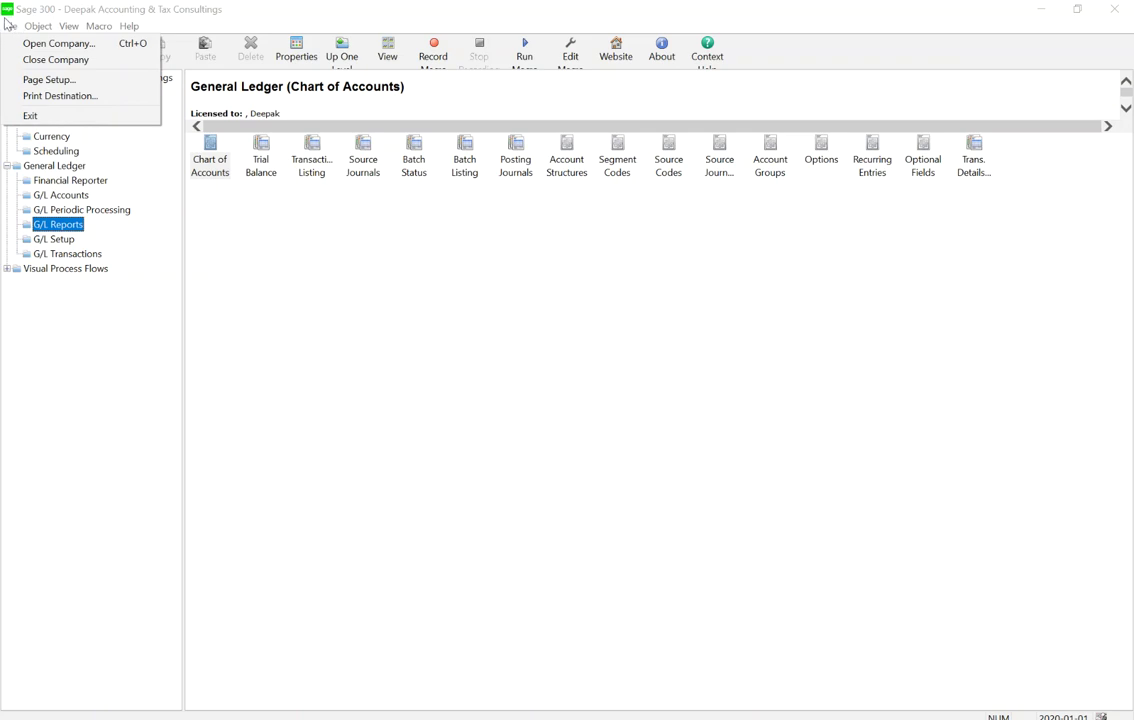
click(58, 97)
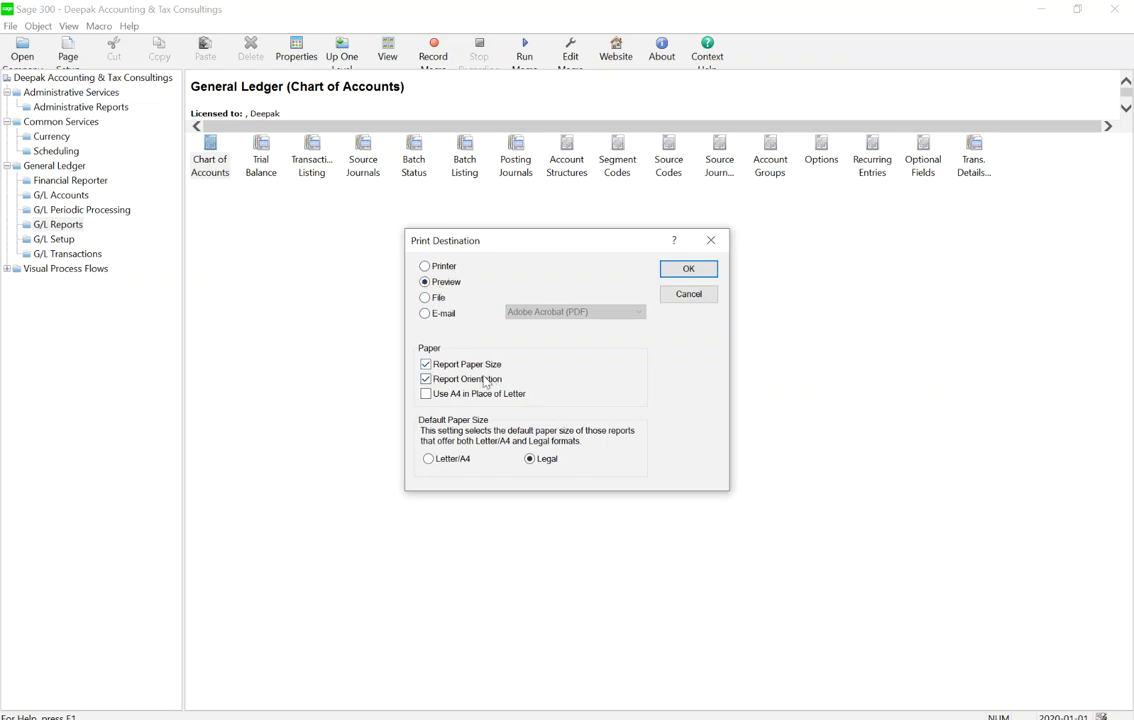
click(445, 458)
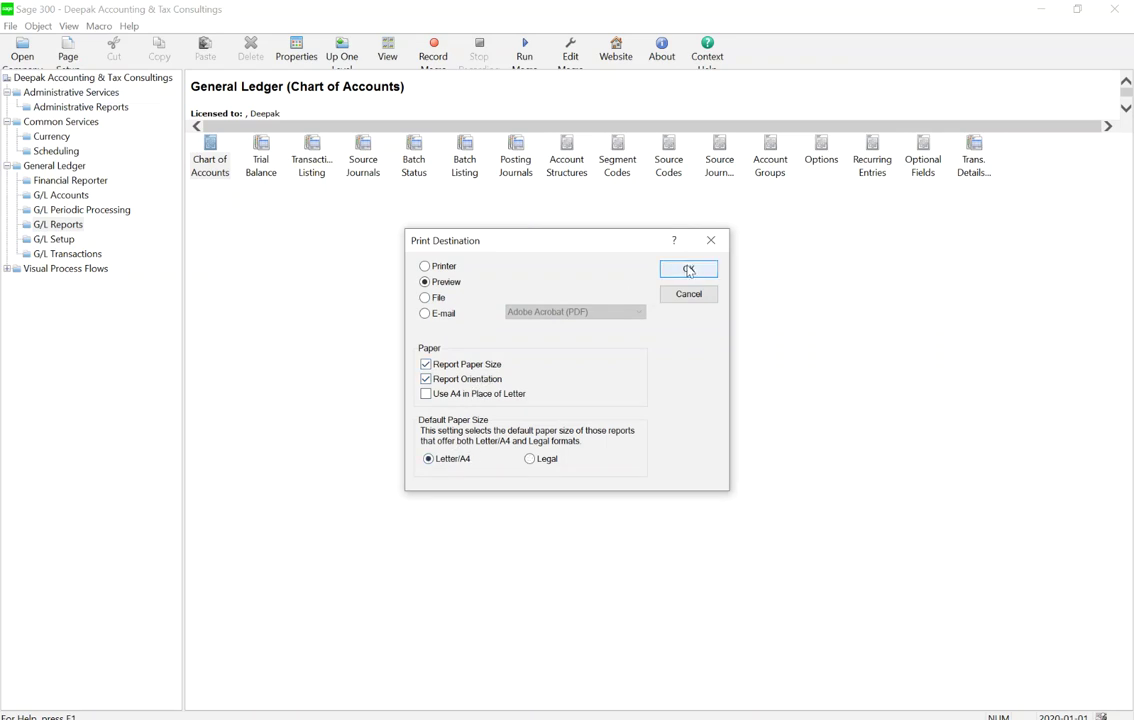
click(688, 268)
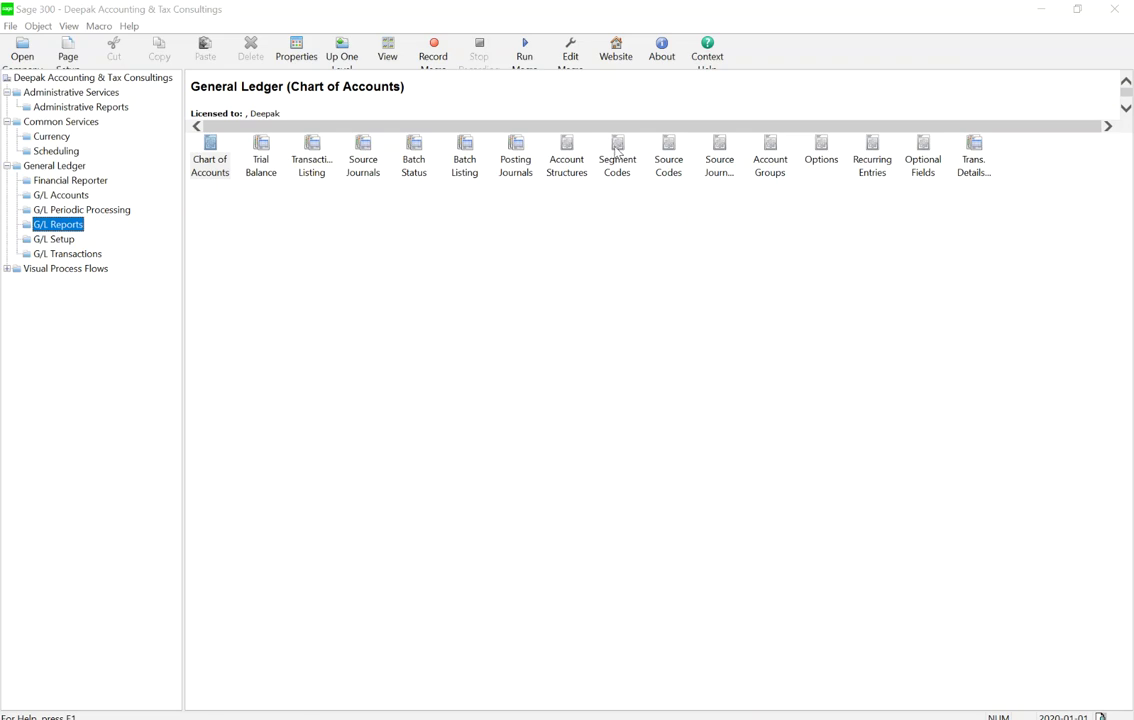
Print the Segment Codes report for All Segments to preview codes 100 Accounting and 200 Taxes
double_click(617, 148)
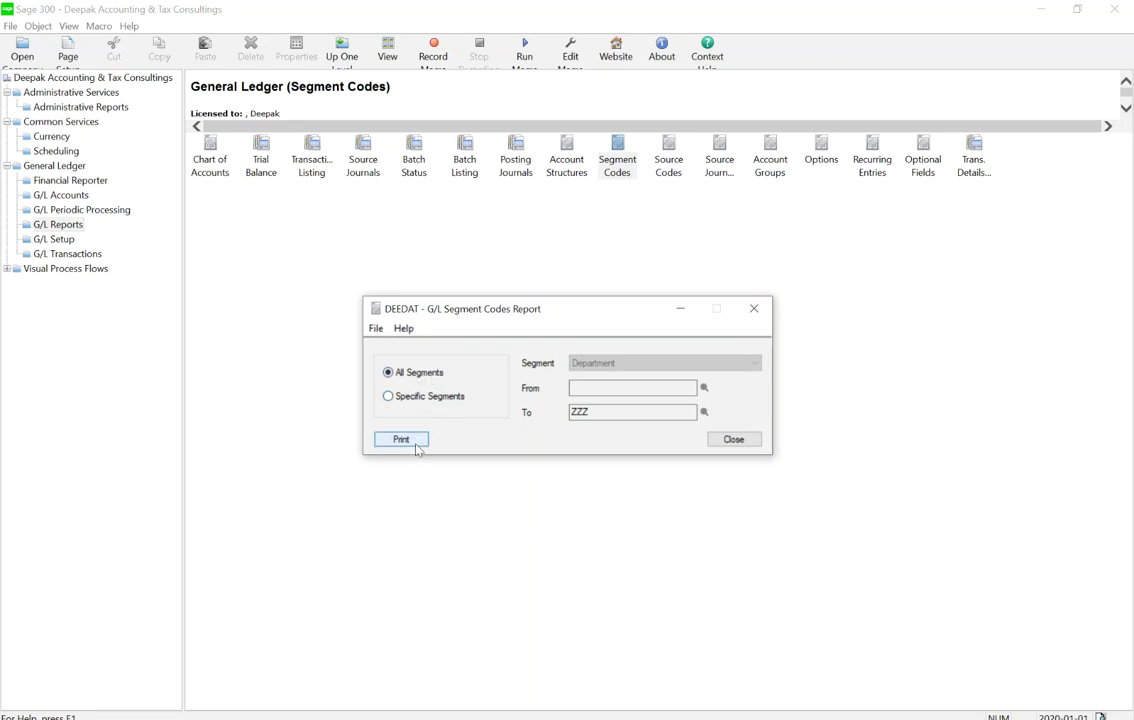
click(414, 442)
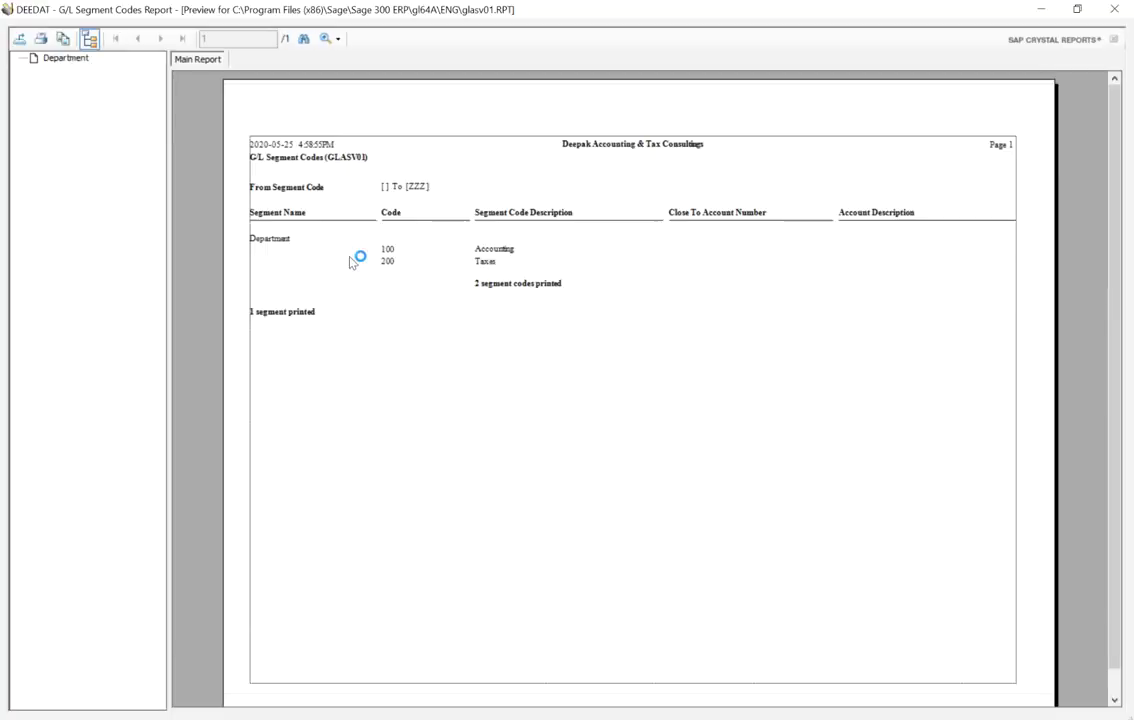
click(430, 216)
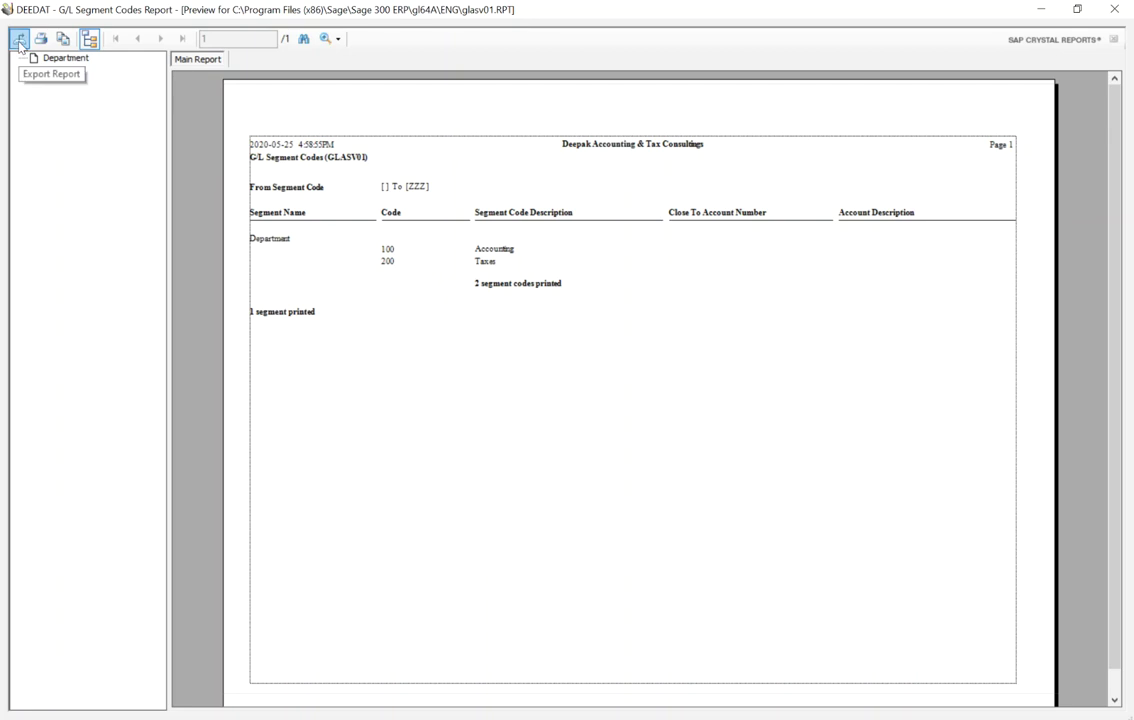
Export all pages of the Segment Codes report as PDF HPE_2_R1 on the Desktop, then close the preview
click(19, 40)
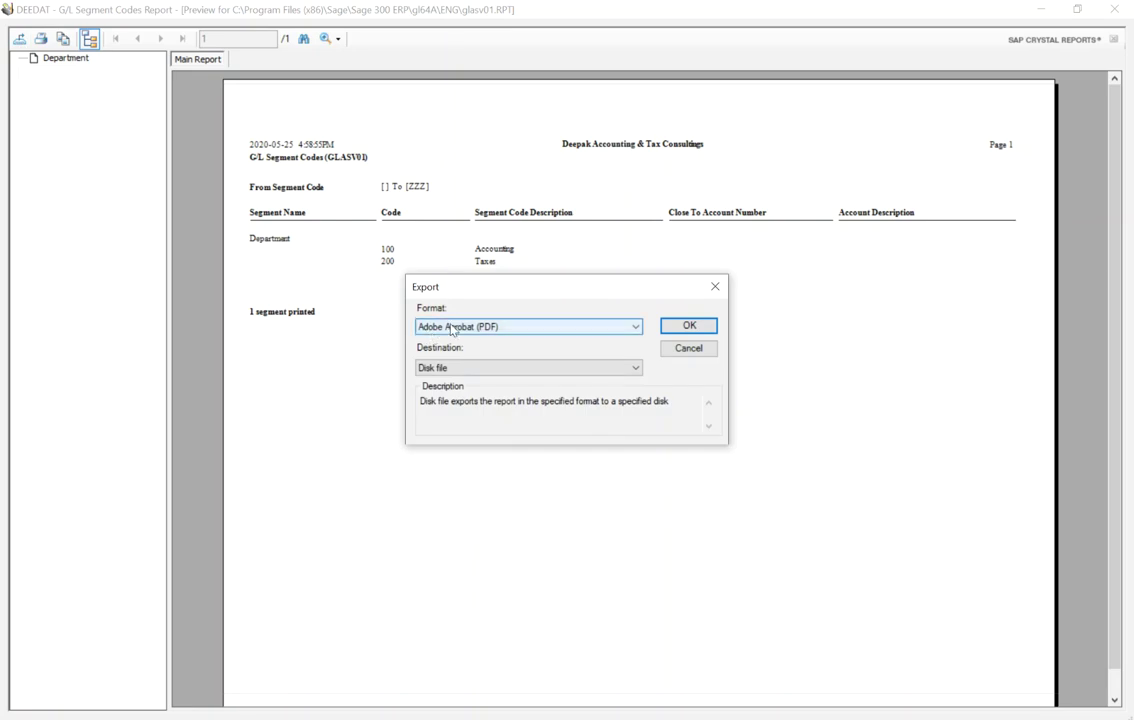
click(686, 330)
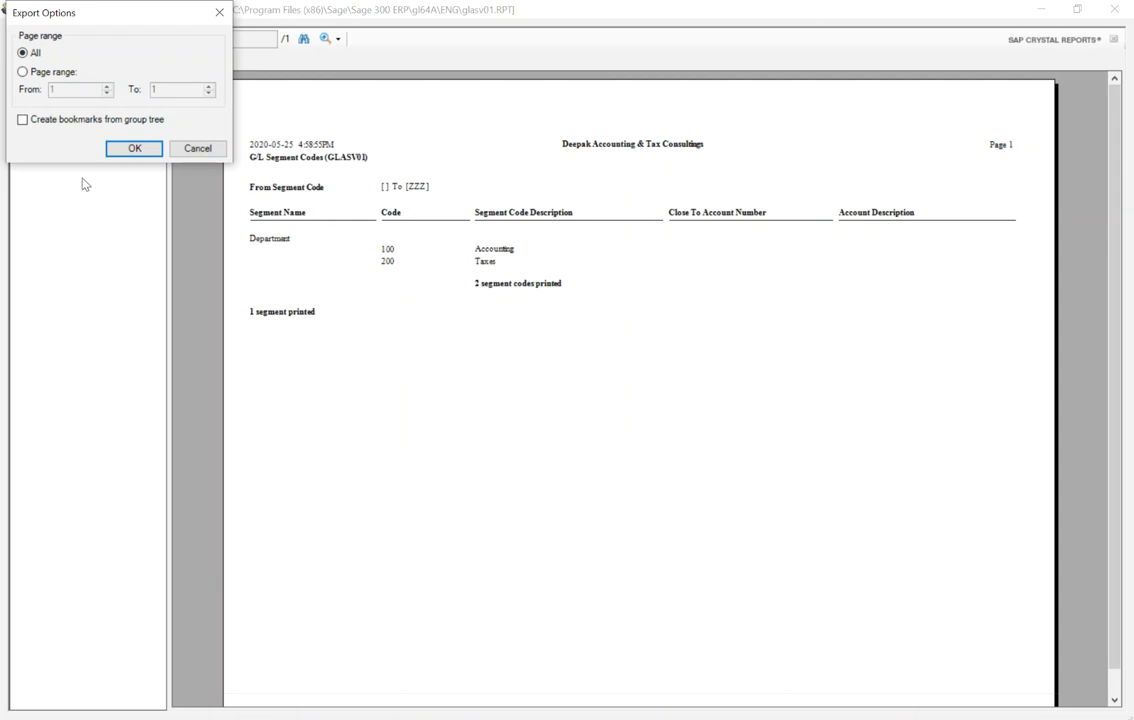
click(134, 148)
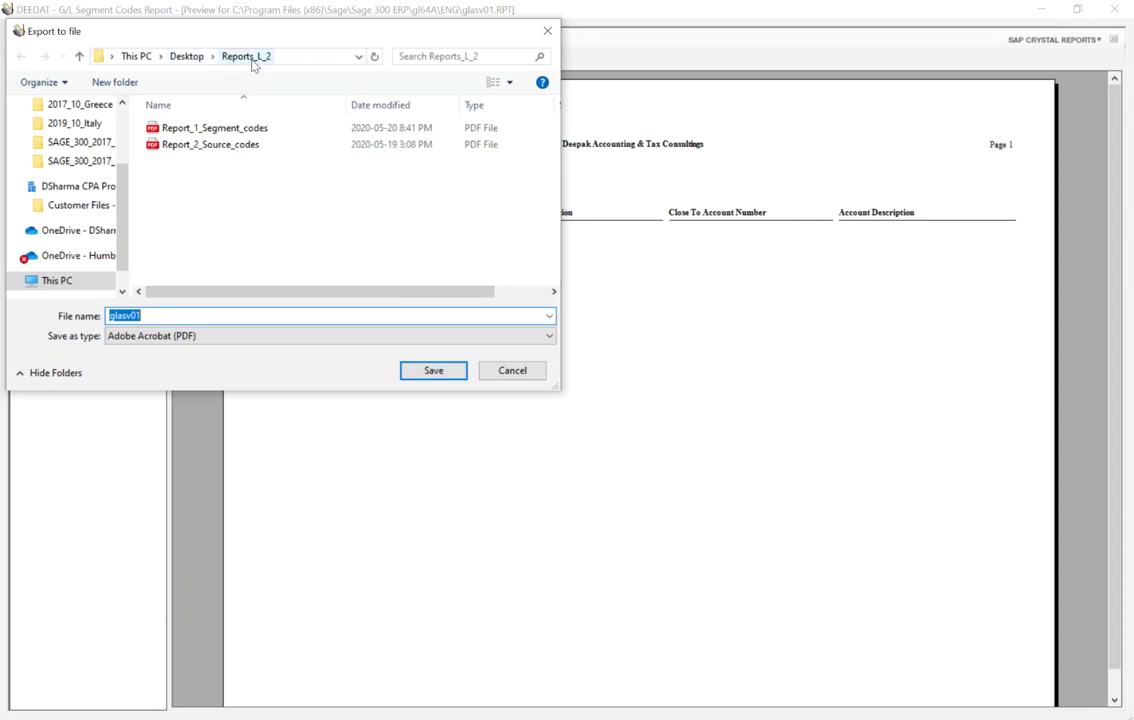
click(180, 60)
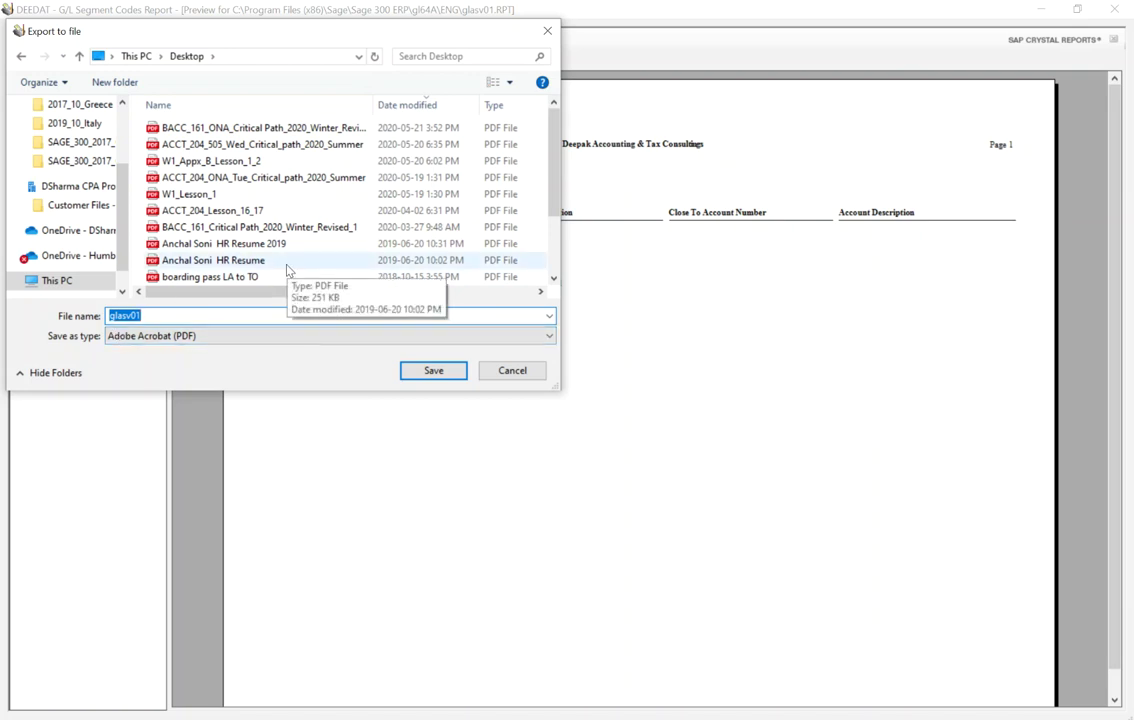
text(HPE_2_R1)
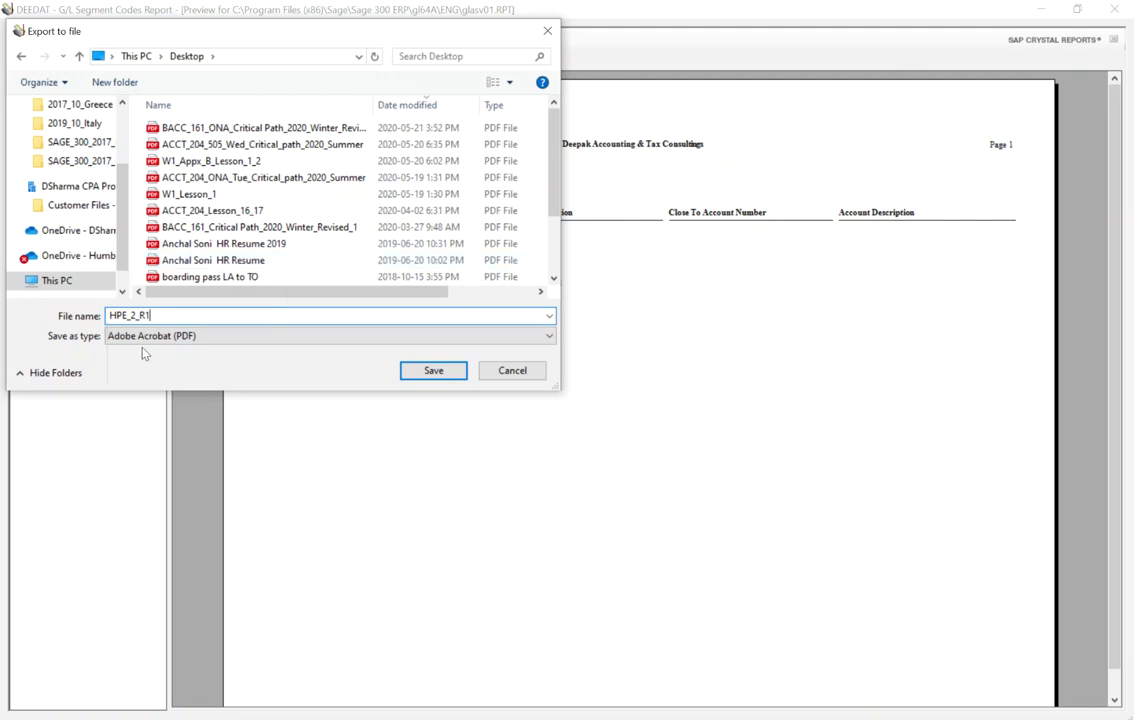
click(445, 375)
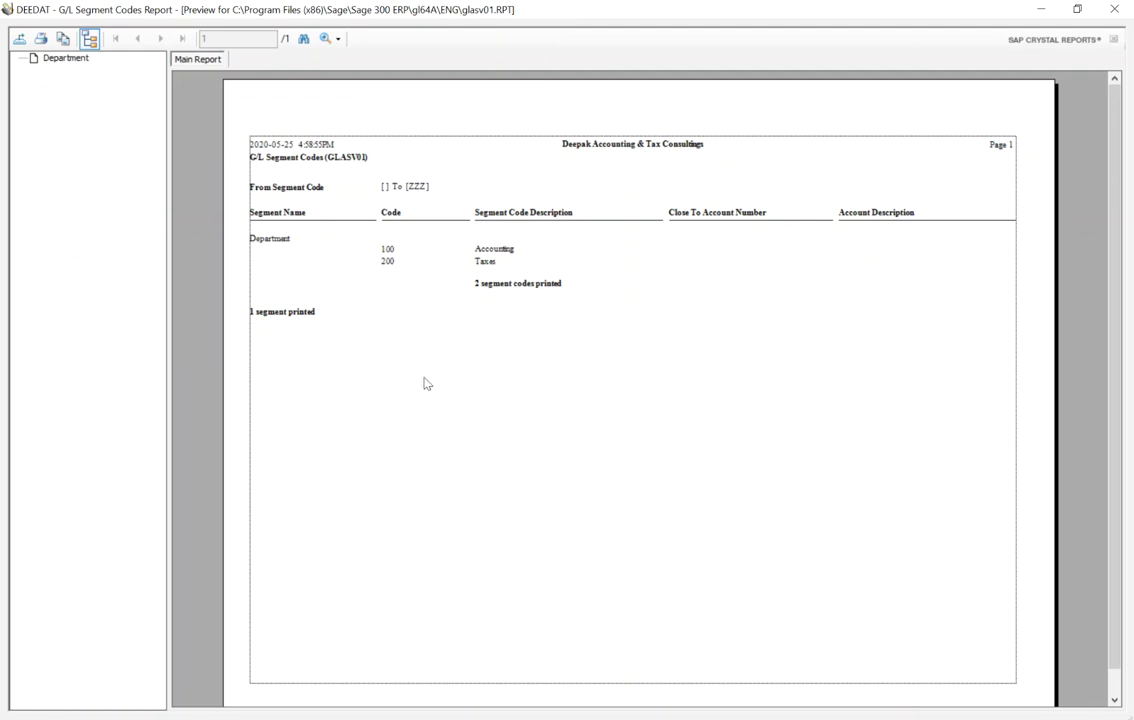
click(1114, 8)
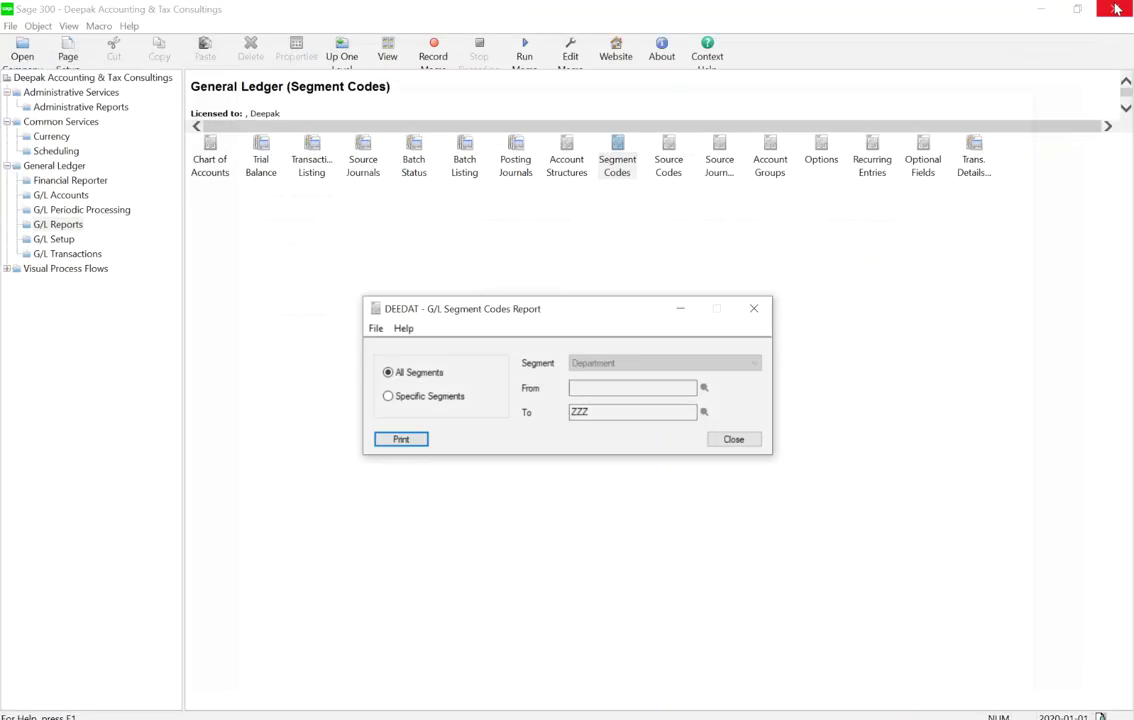
Close the Segment Codes window and print the G/L Source Codes report to a preview
click(735, 440)
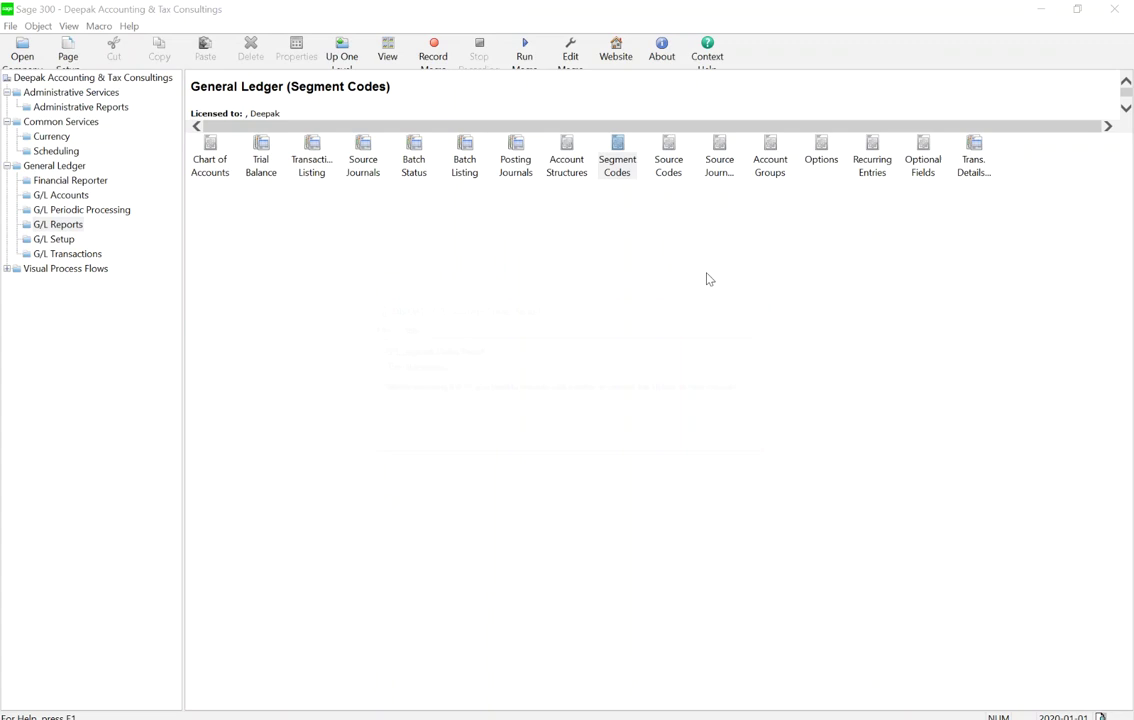
double_click(677, 170)
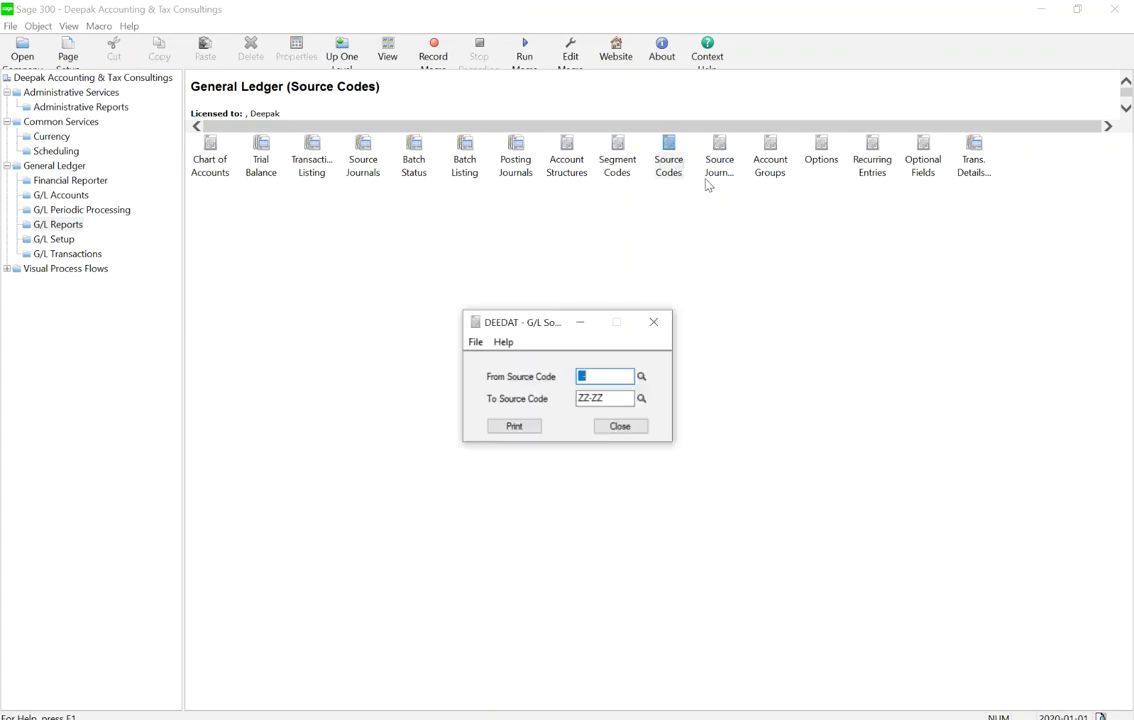
click(514, 427)
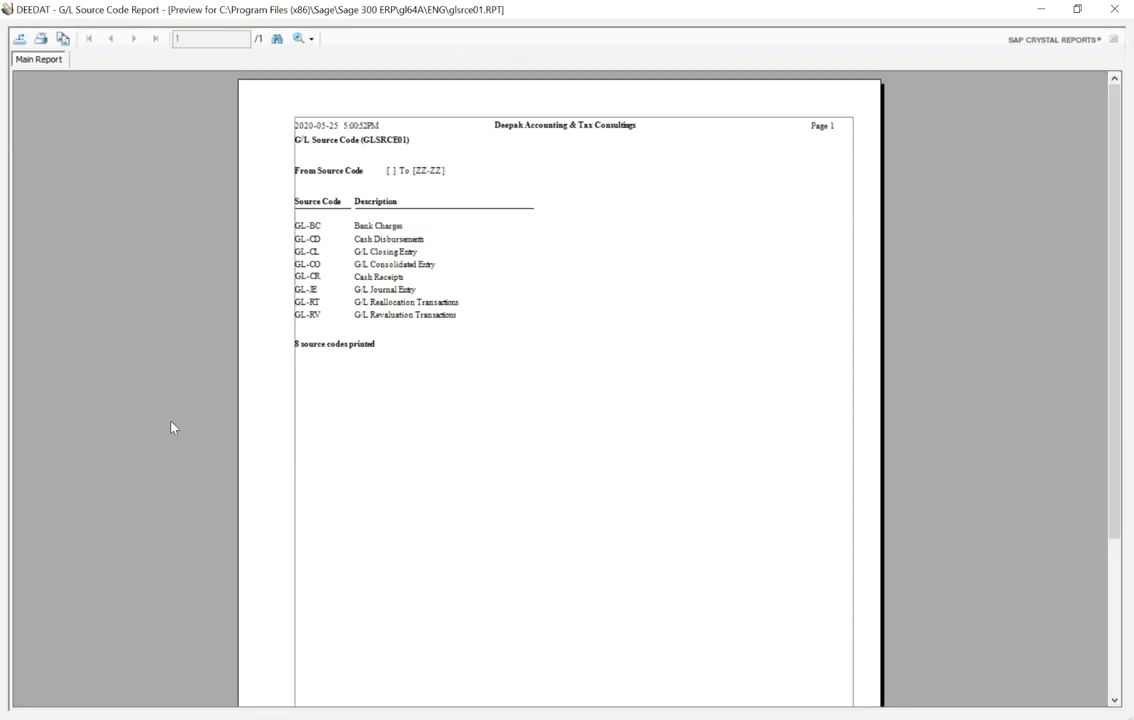
Export all pages as PDF HPE_2_R2 on the Desktop and close the preview
click(19, 38)
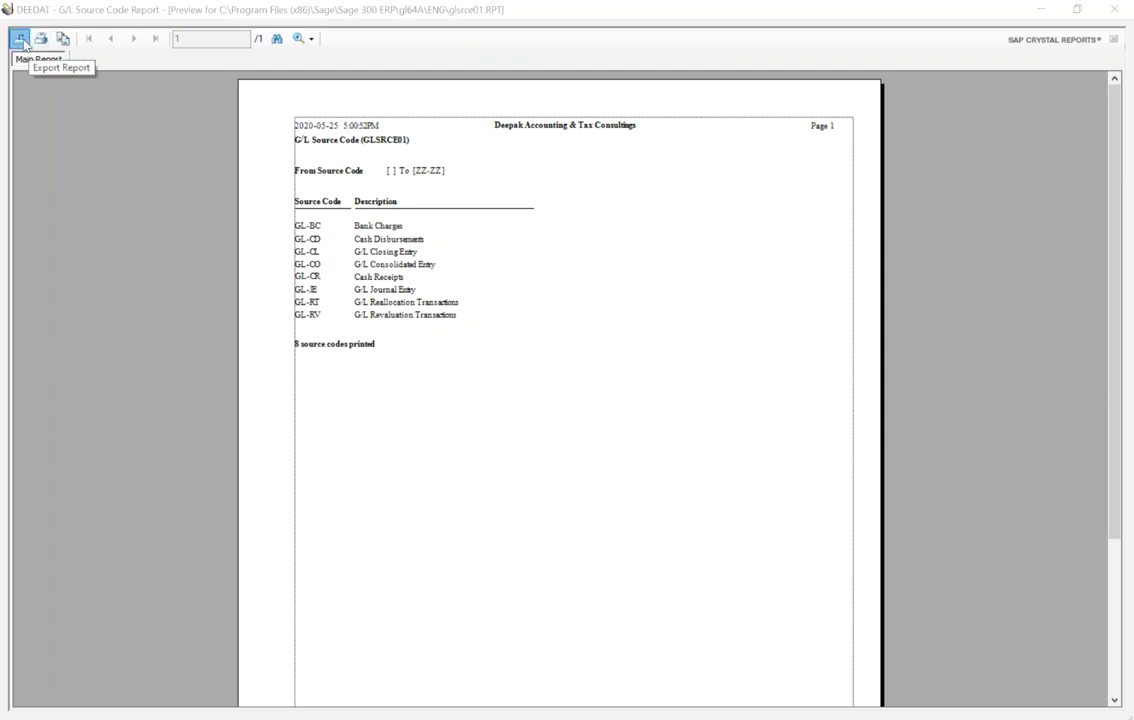
click(708, 328)
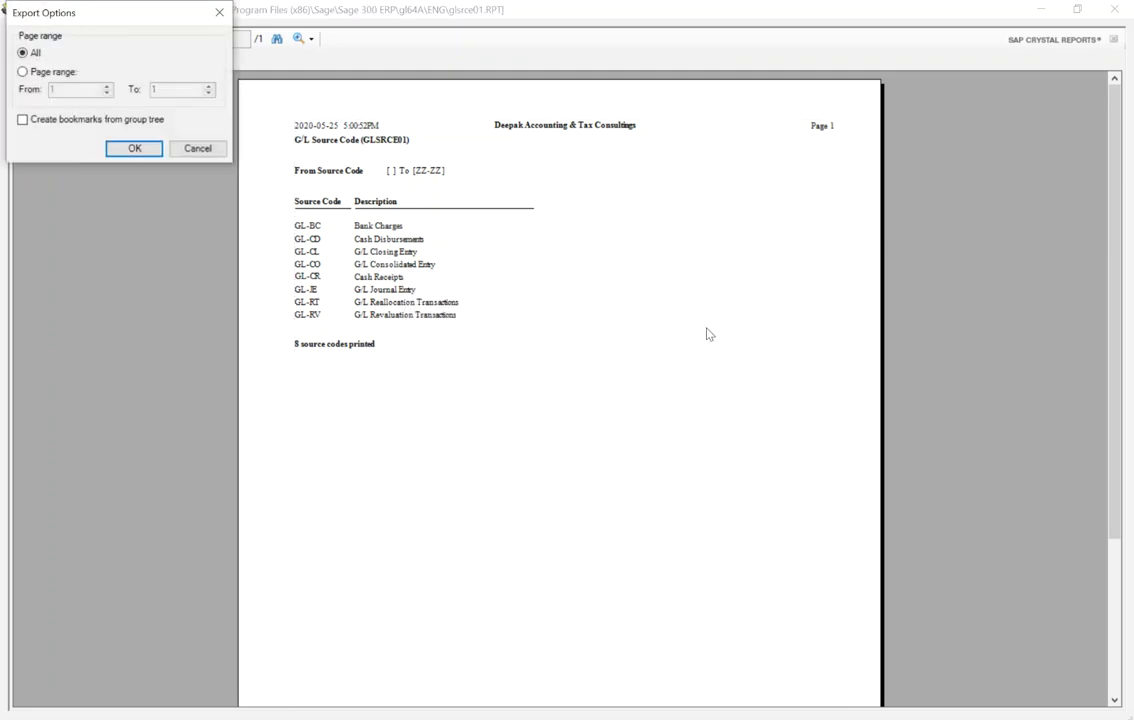
click(122, 150)
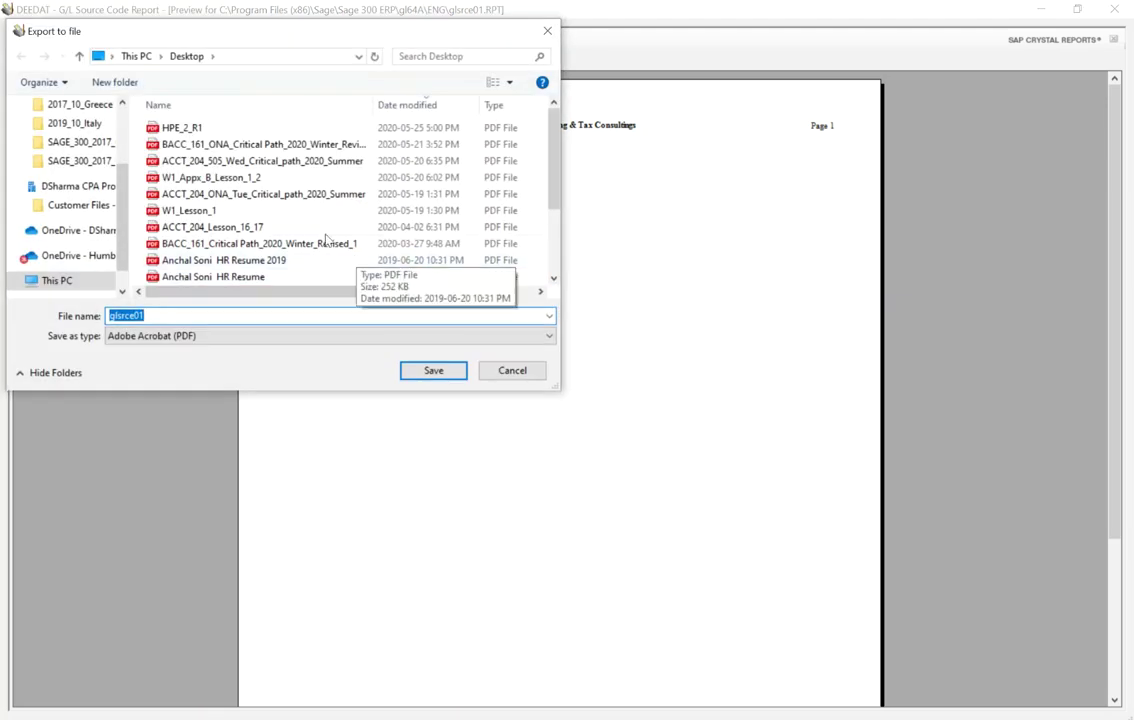
click(183, 130)
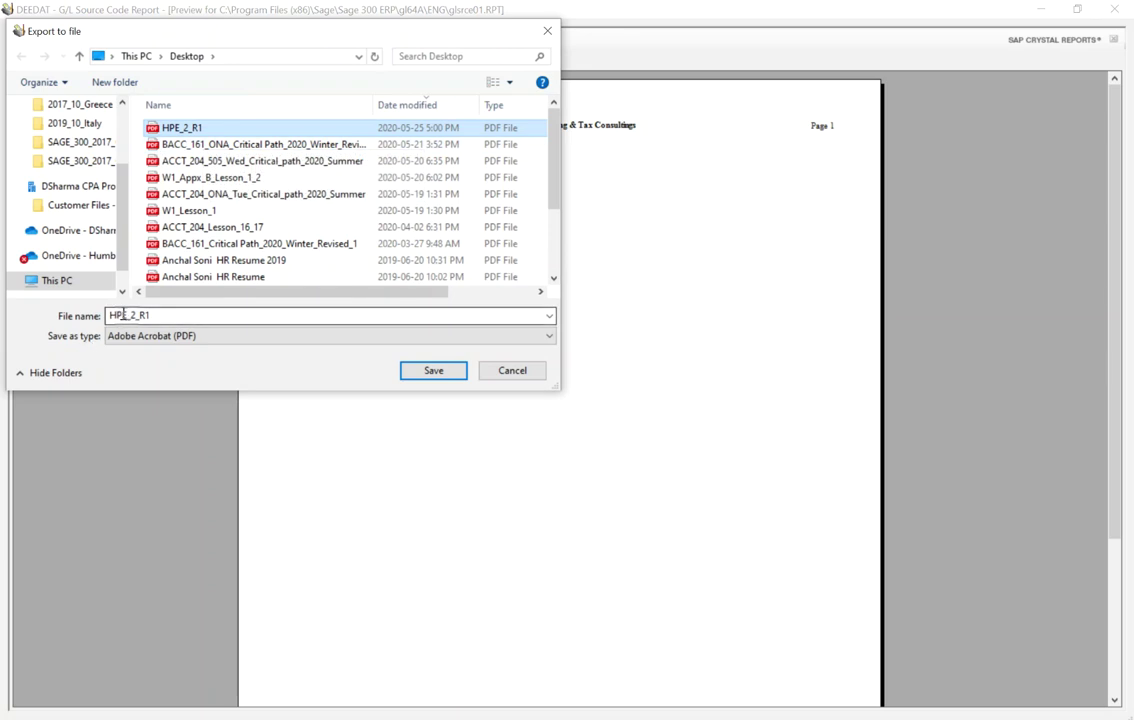
double_click(143, 316)
click(165, 316)
key(BackSpace)
text(2)
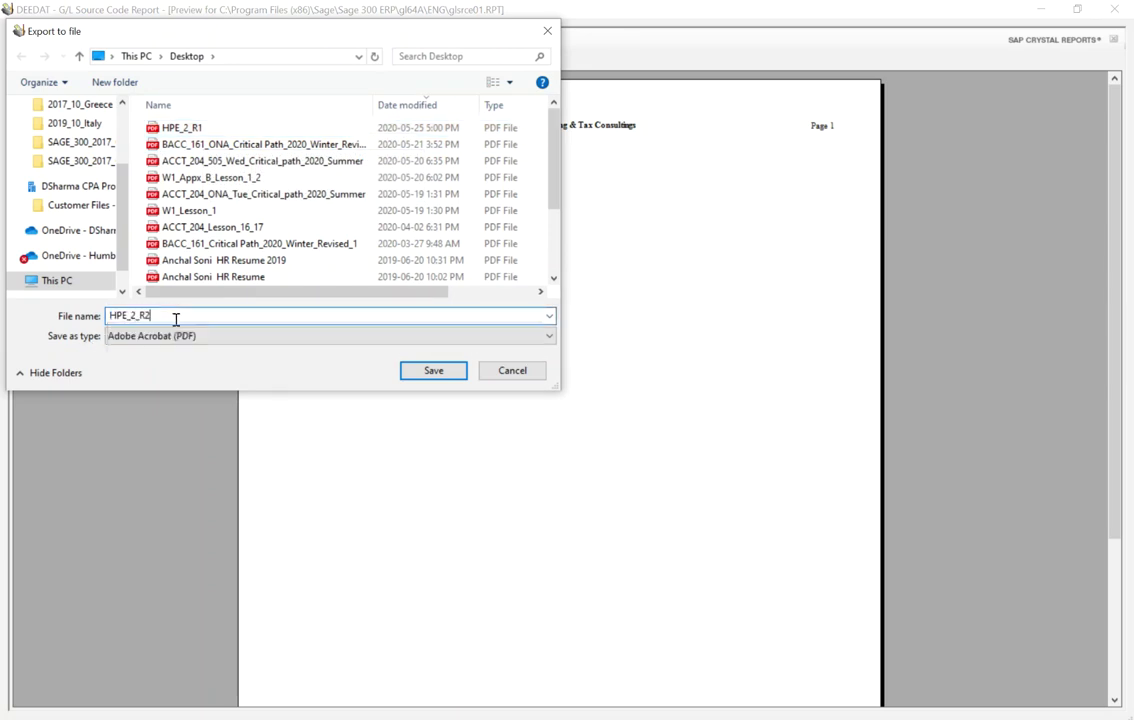
click(436, 372)
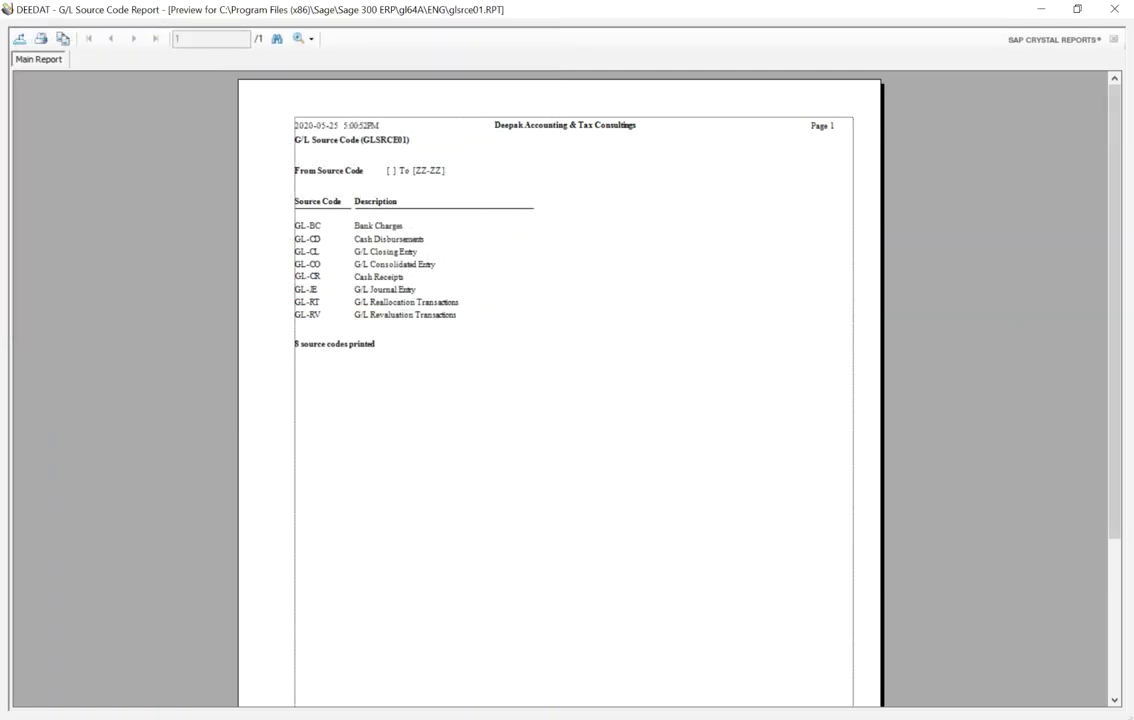
click(1114, 9)
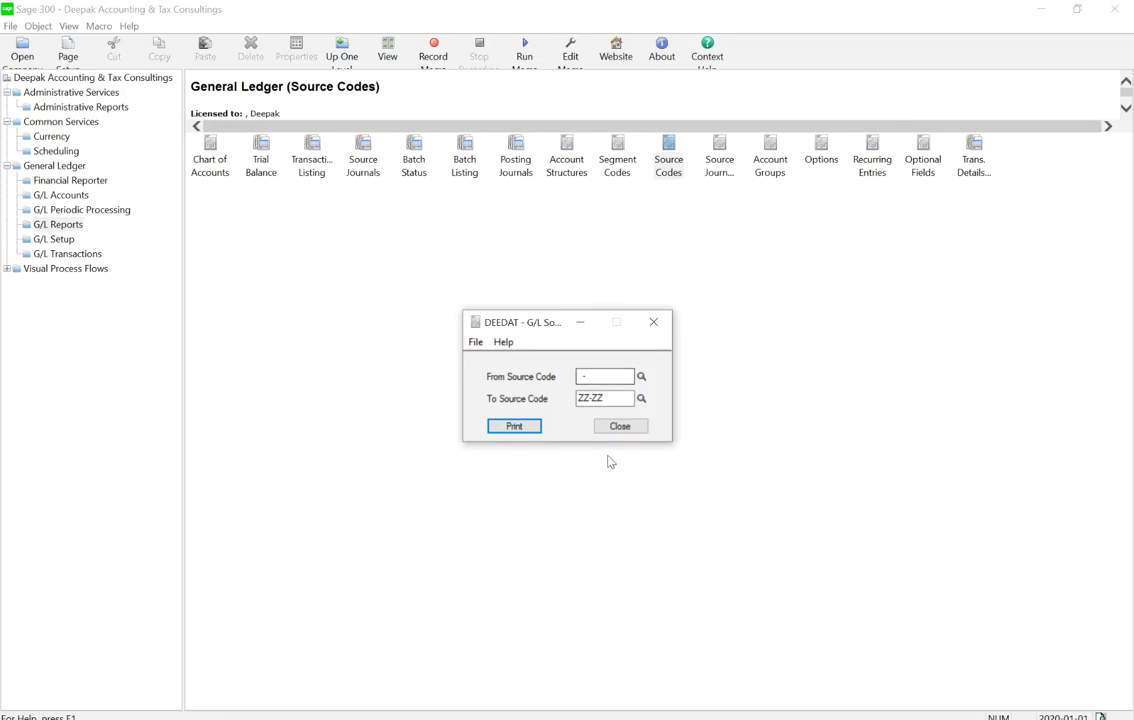
Close Source Codes, select Database Dump under Administrative Services, and switch to File Explorer
click(620, 426)
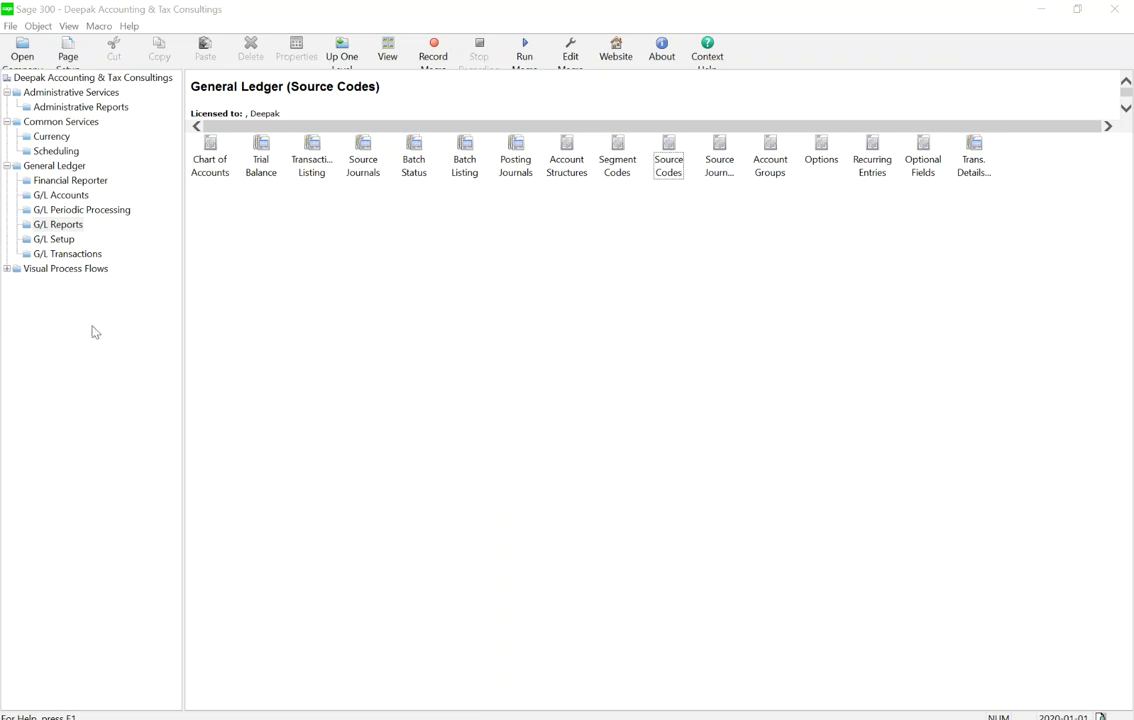
click(66, 255)
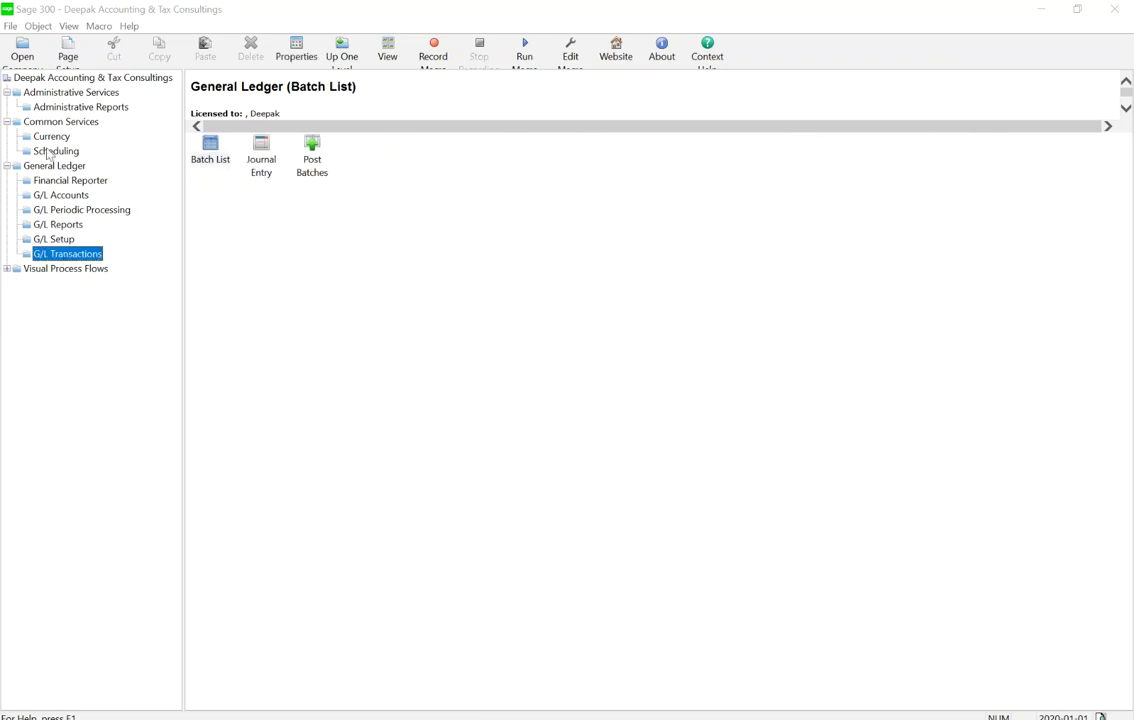
click(70, 92)
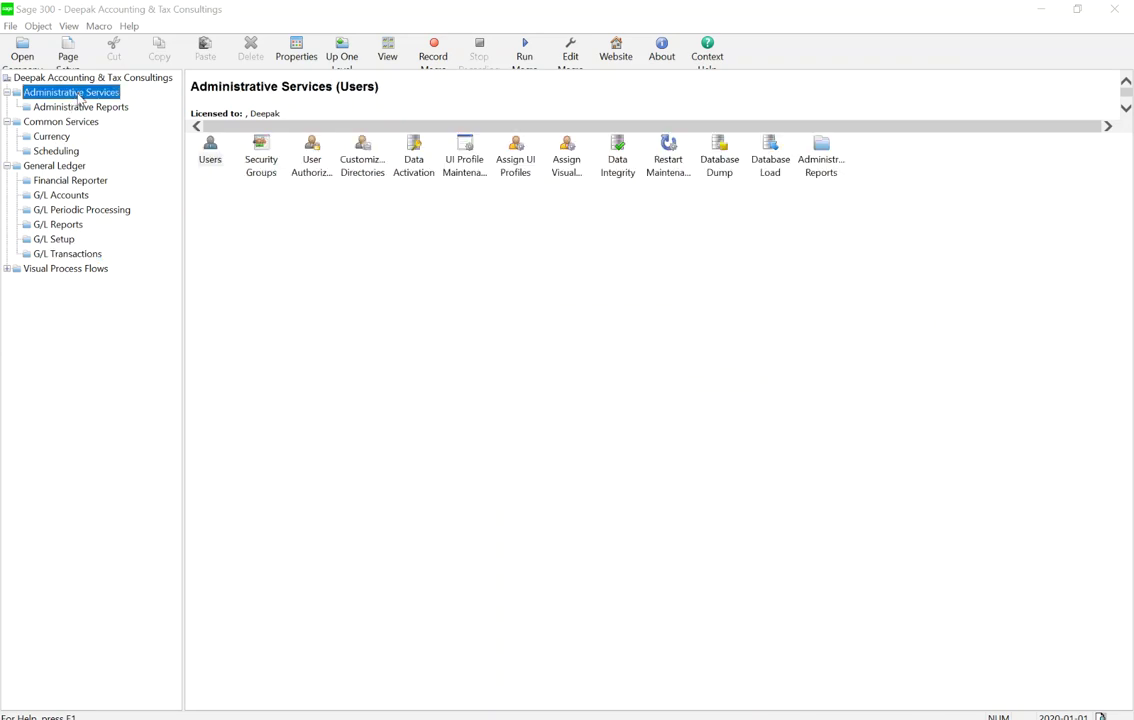
click(718, 172)
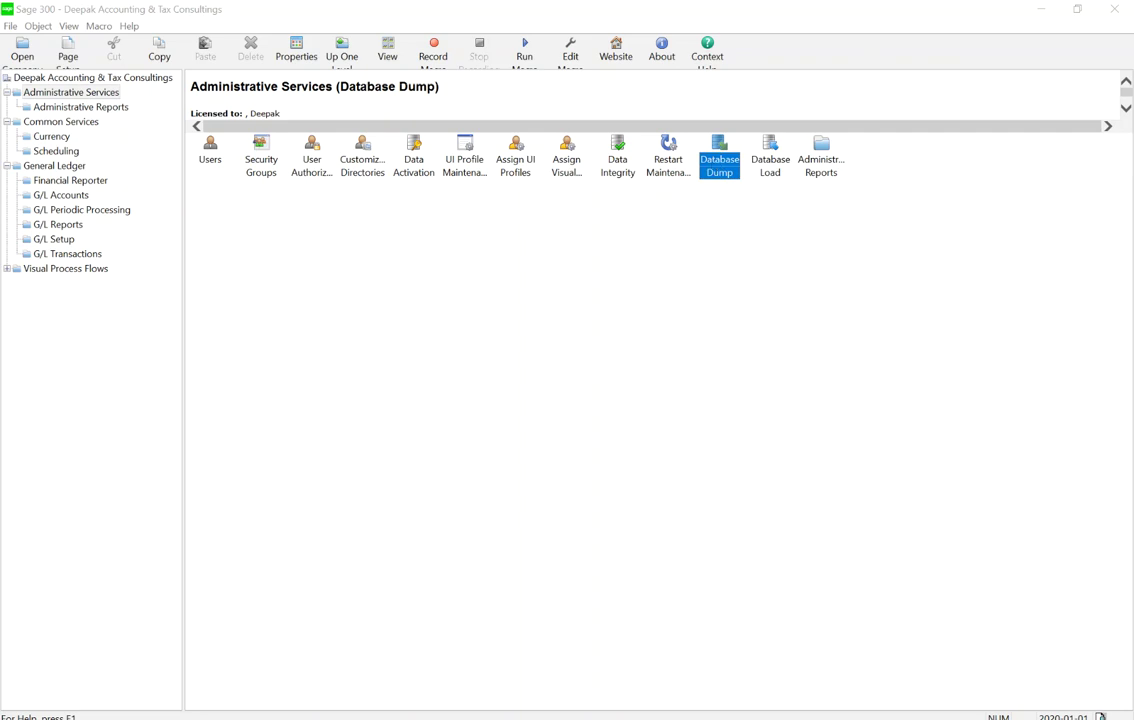
click(443, 640)
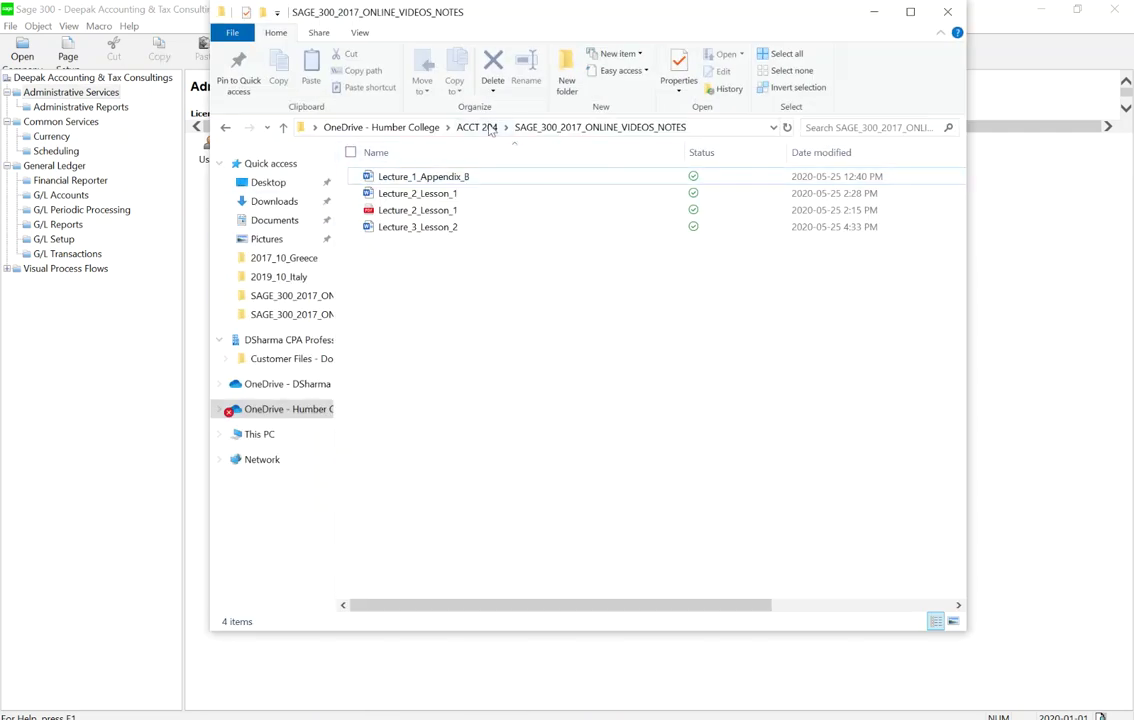
In C:\Sage 300\DEE Consulting - Backup, create a new folder named DC_EOL_2
click(272, 436)
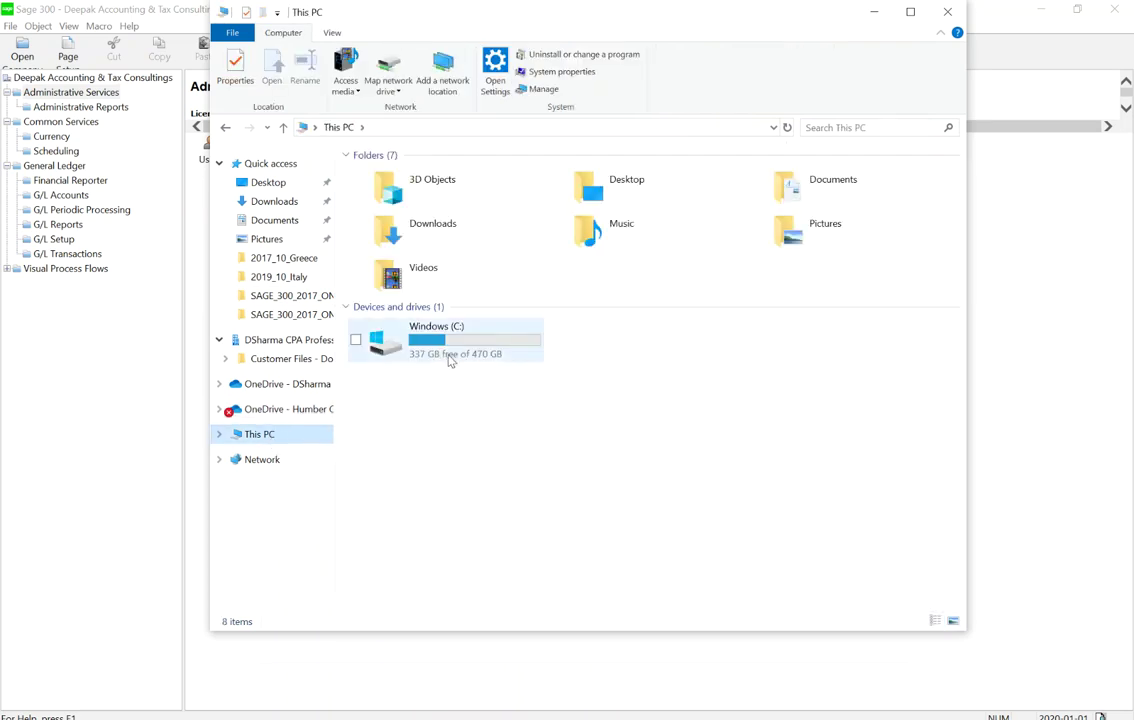
double_click(450, 361)
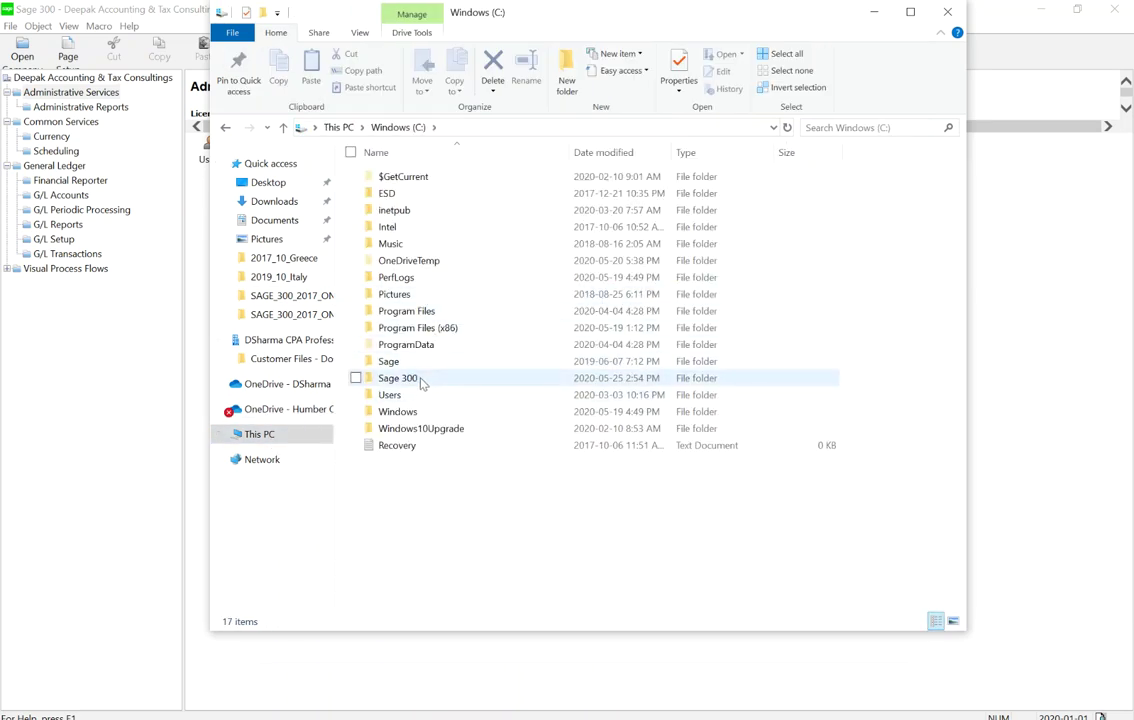
double_click(418, 379)
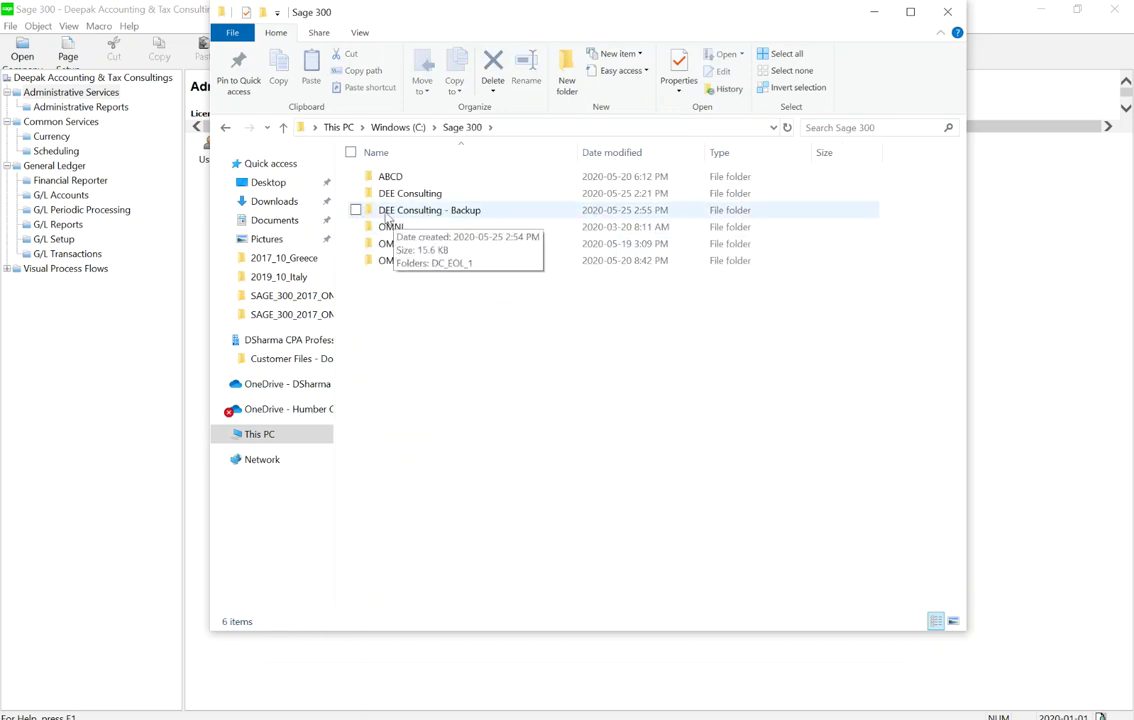
double_click(472, 212)
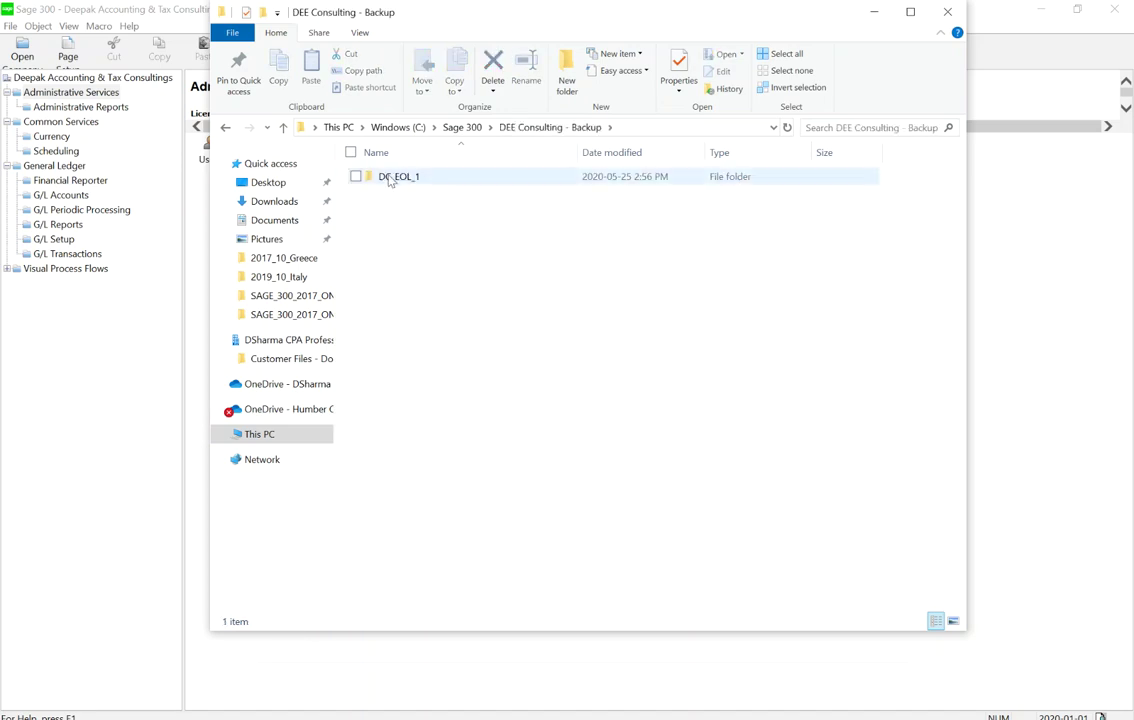
click(565, 84)
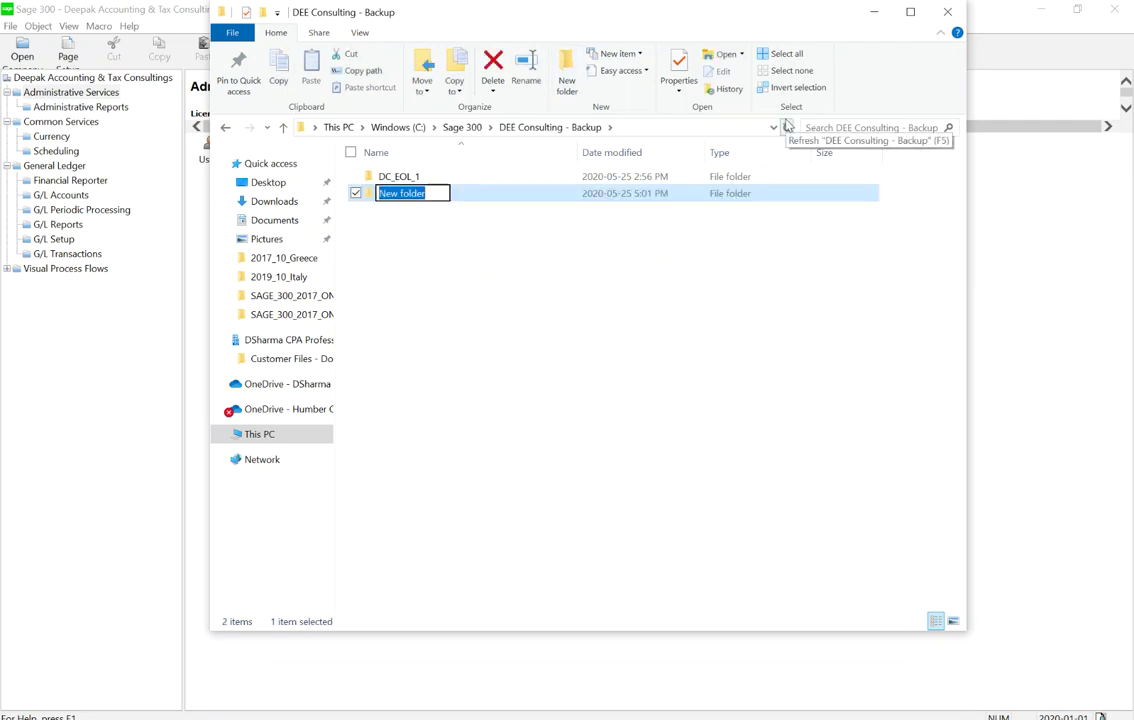
text(DC_EOL_2)
key(Return)
key(Return)
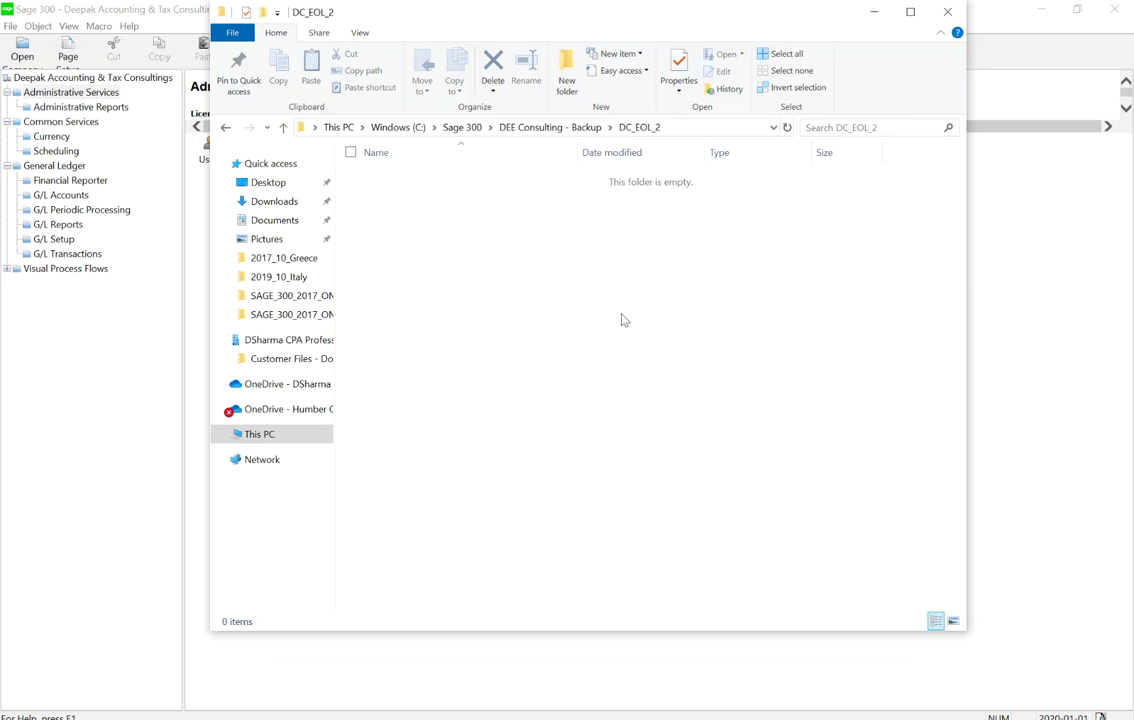
Open Database Dump for DEEDAT with the dataset directory C:\Sage 300\DEE Consulting - Backup\DC_EOL_2
click(1031, 383)
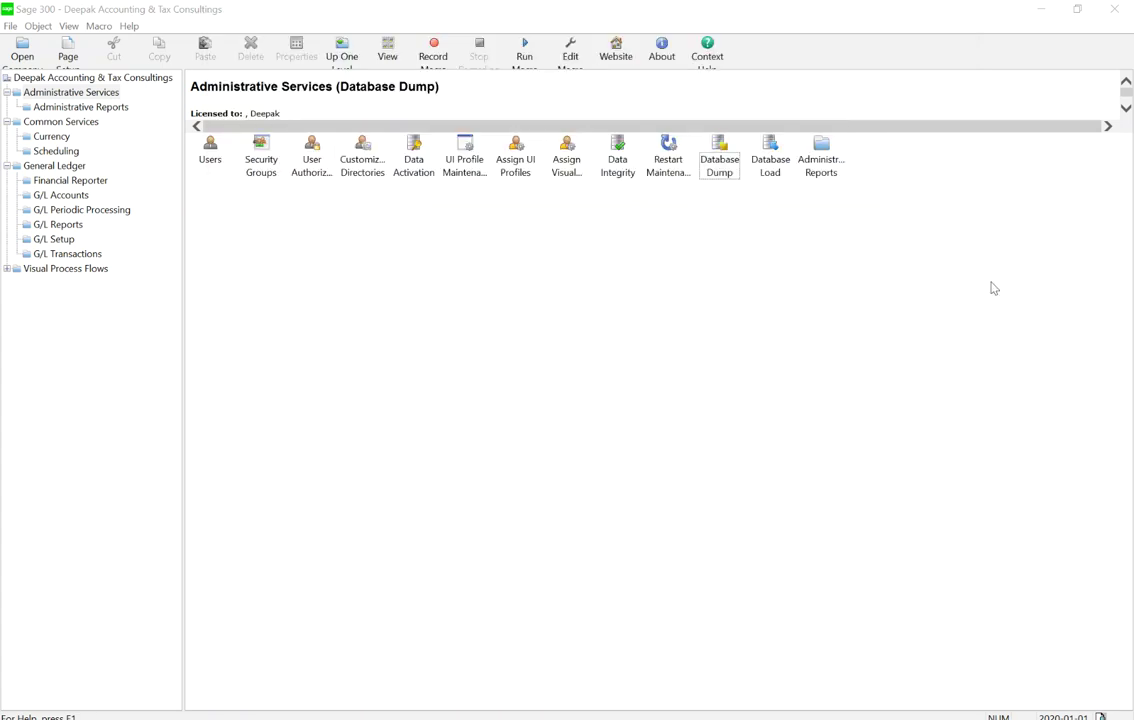
double_click(727, 172)
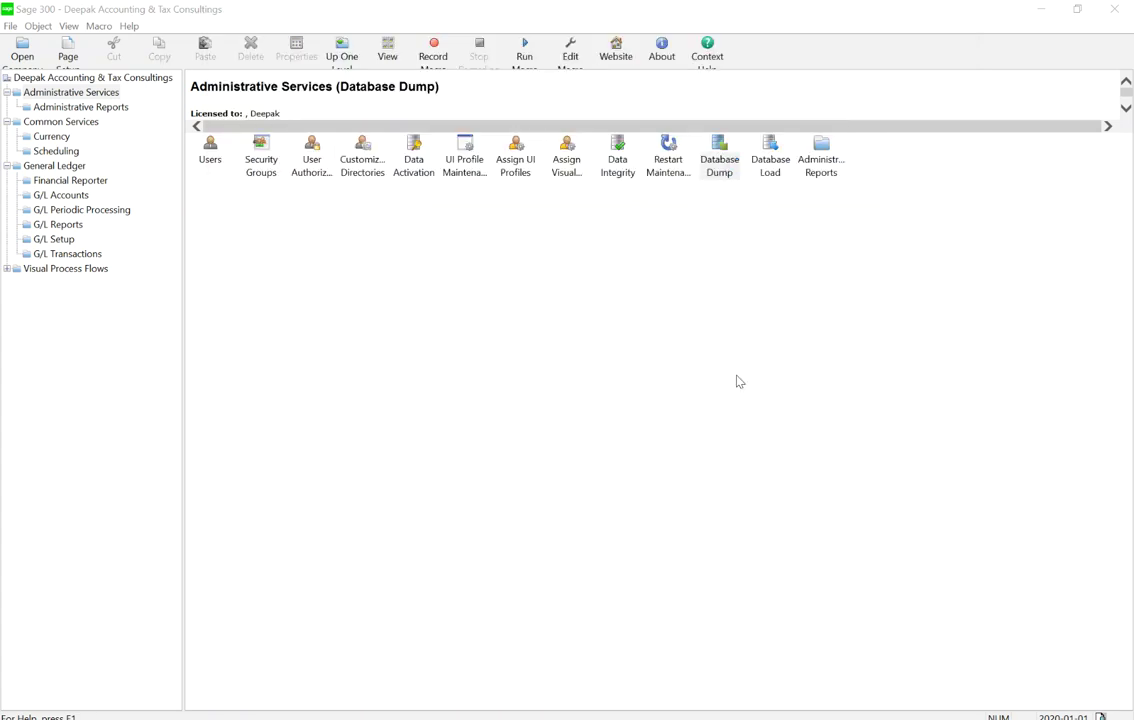
click(559, 352)
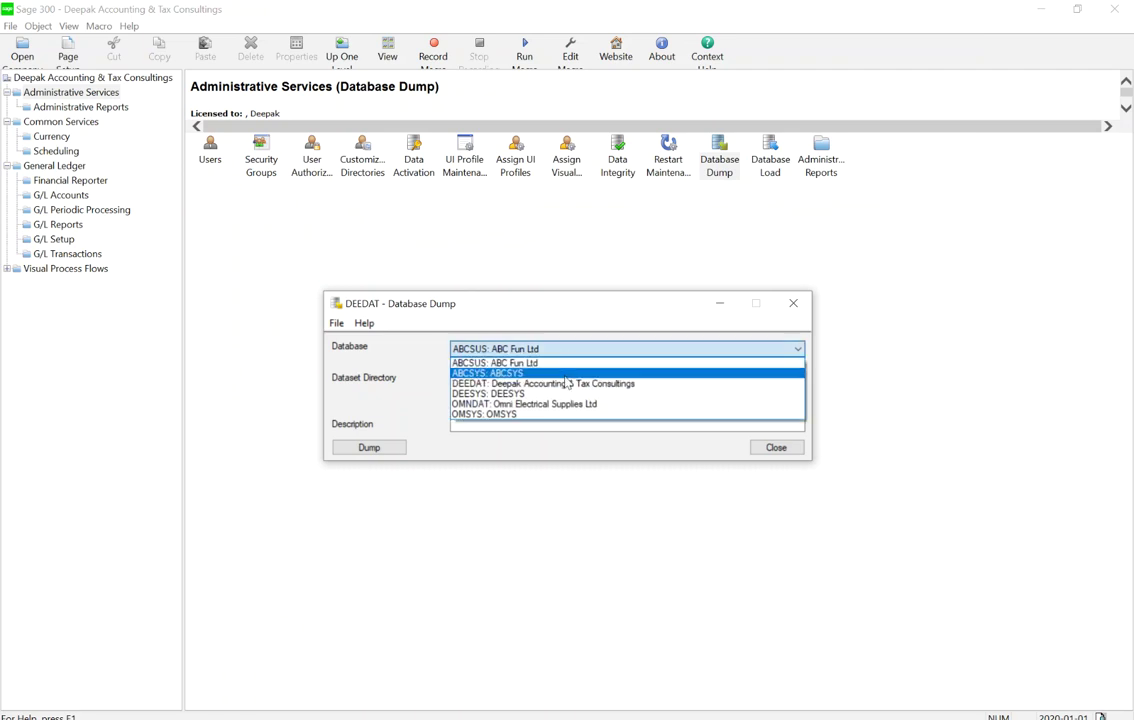
click(490, 383)
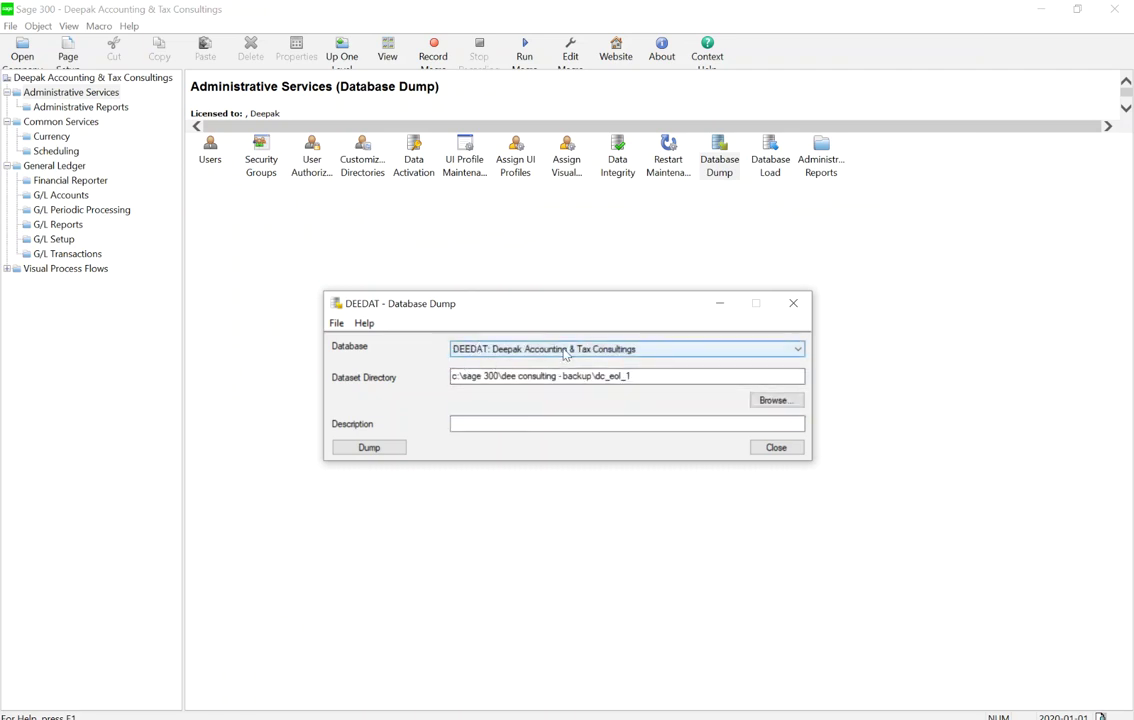
click(776, 400)
scroll(550, 386, down, 3)
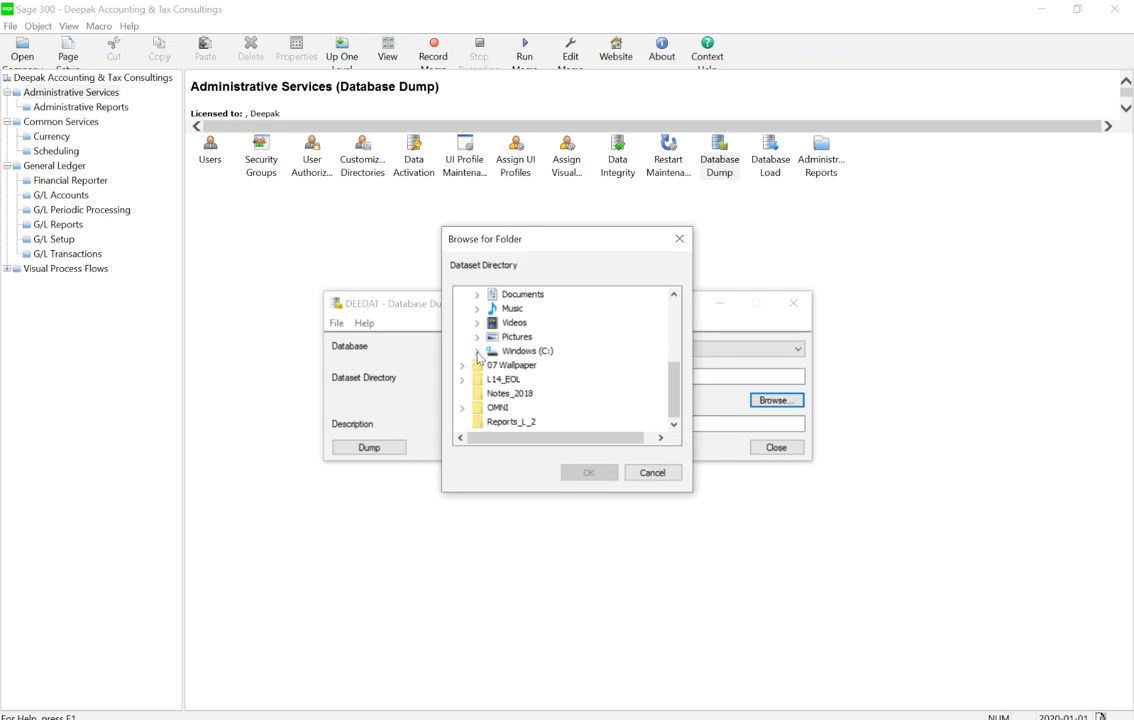
scroll(510, 402, up, 1)
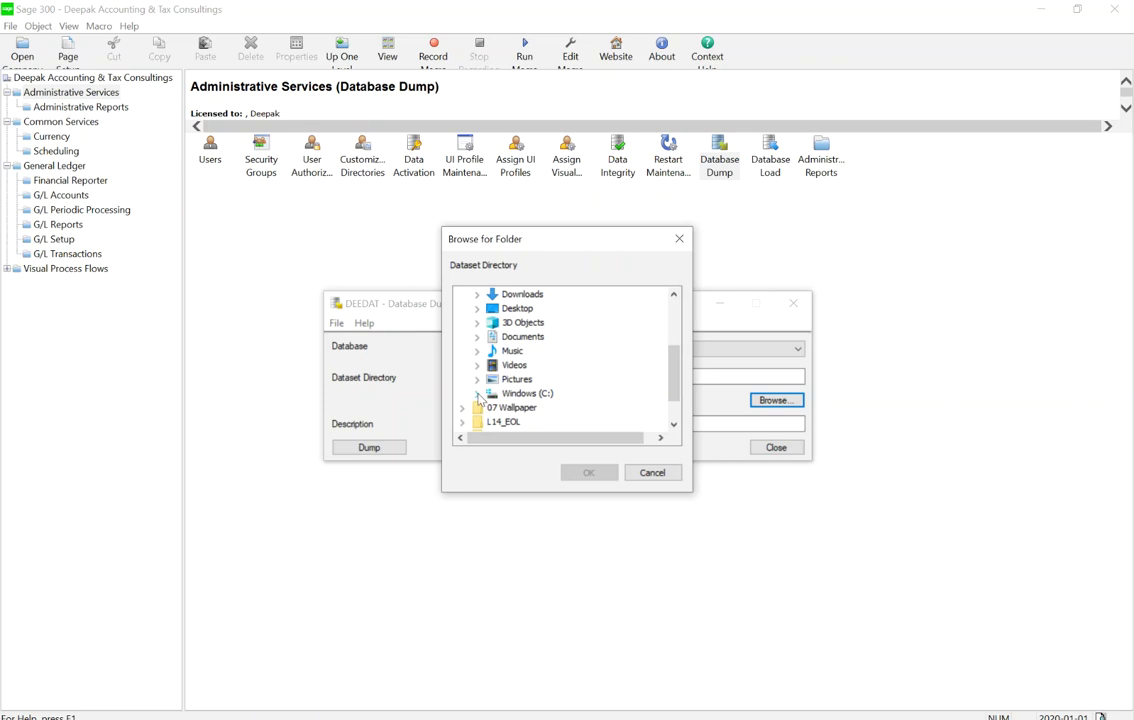
click(477, 393)
scroll(530, 388, down, 3)
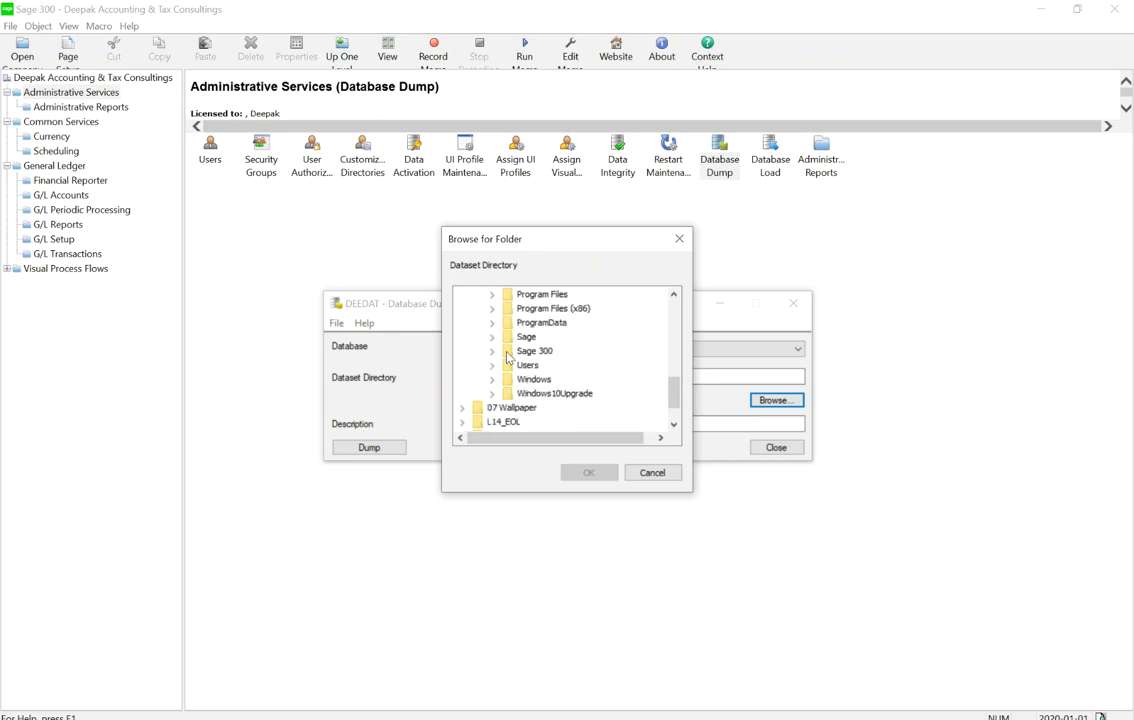
click(491, 352)
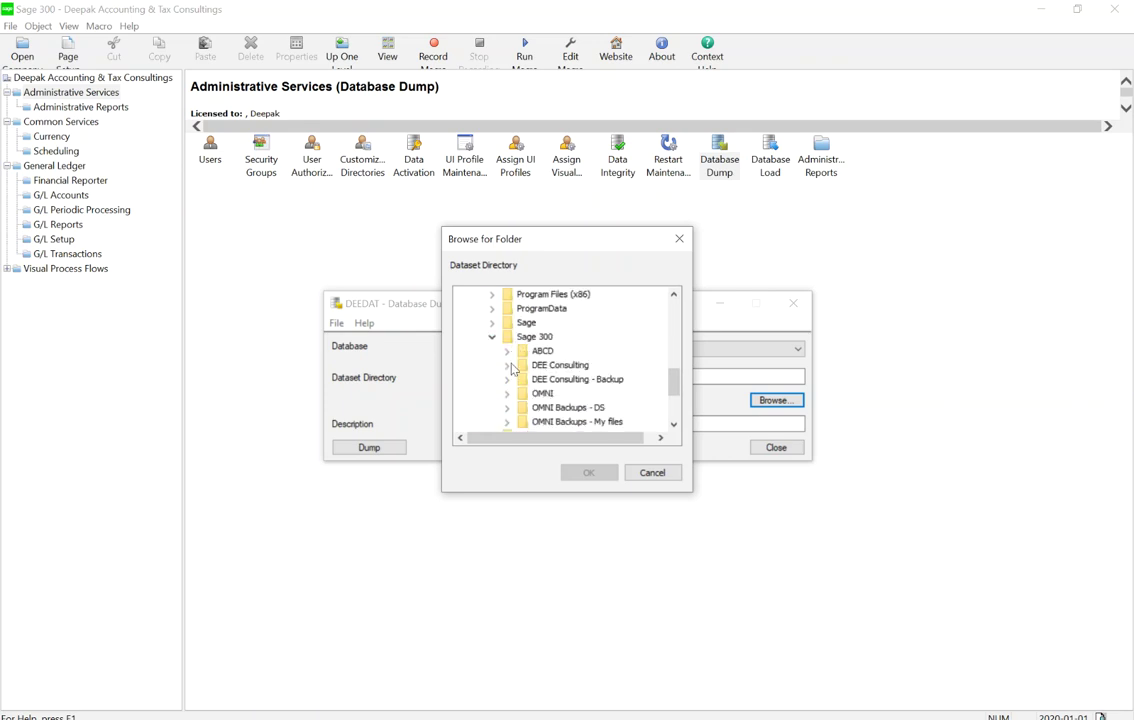
click(507, 380)
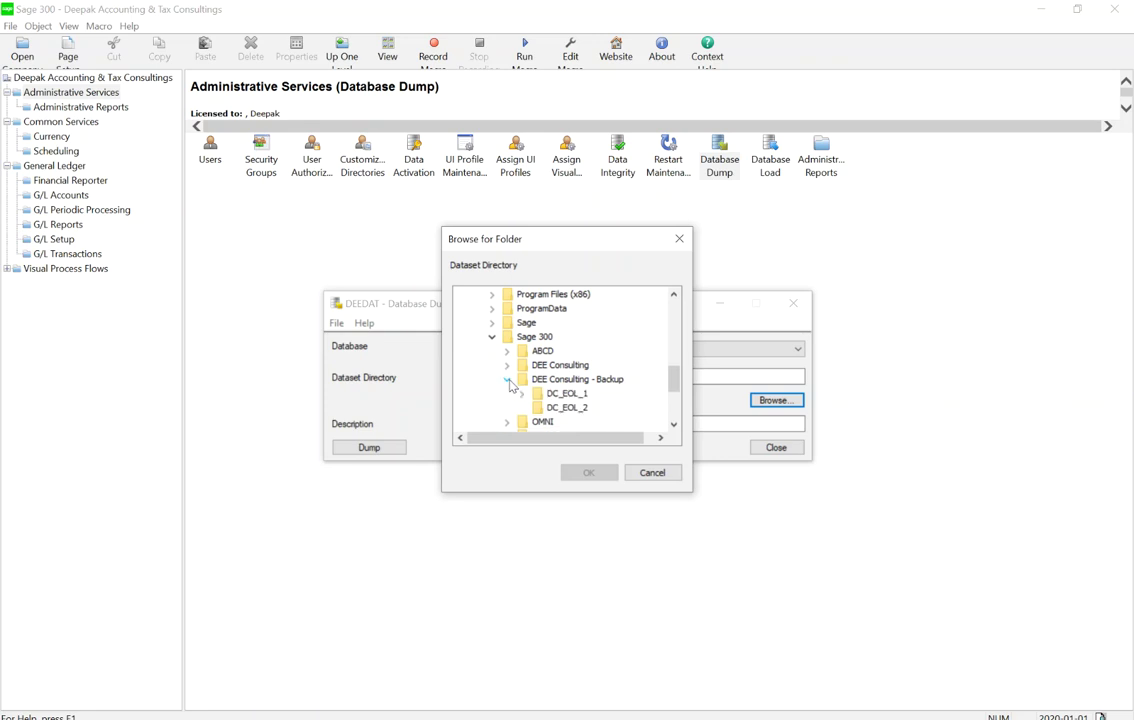
click(563, 408)
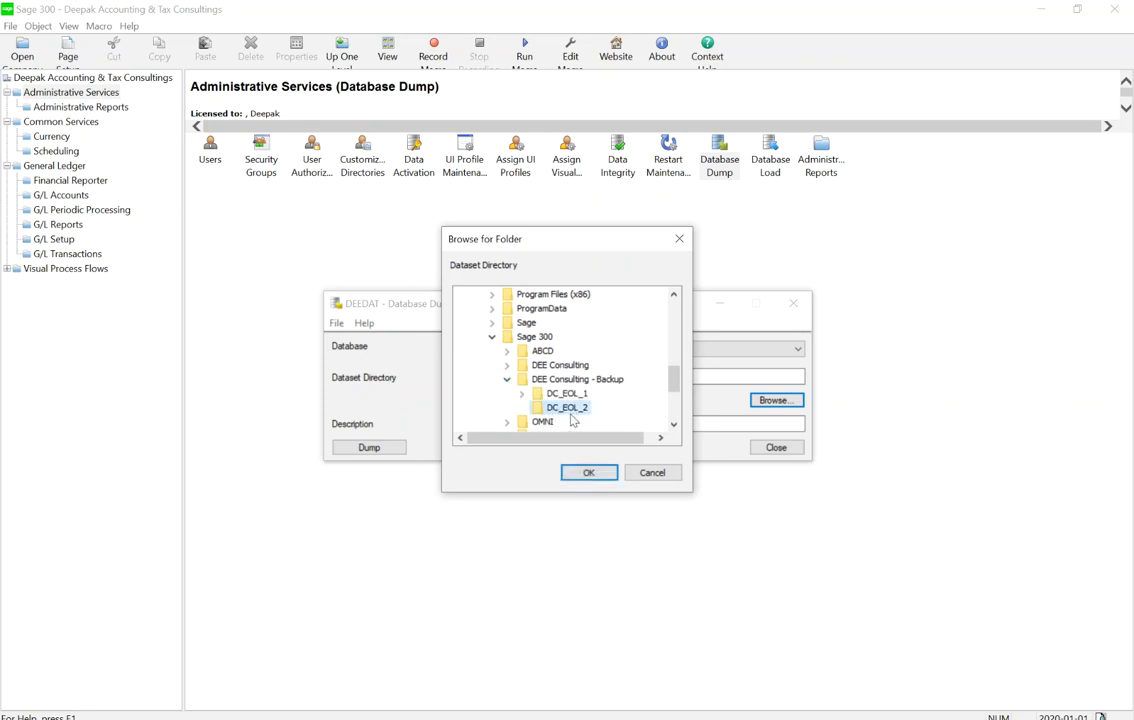
click(589, 472)
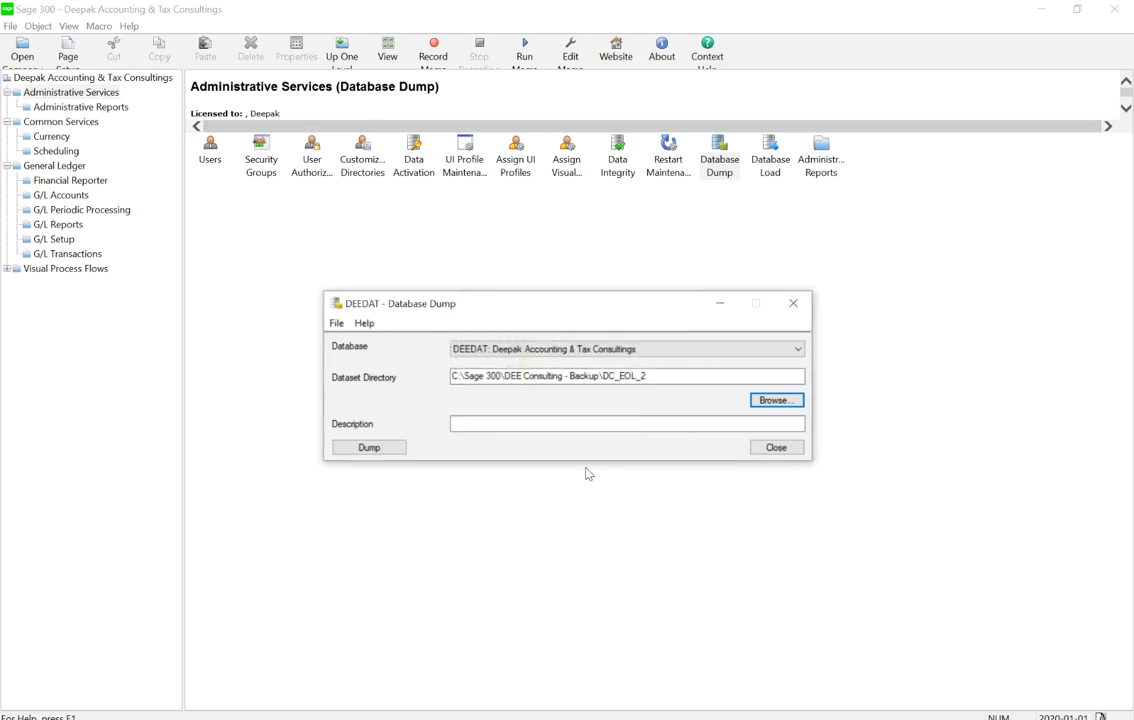
Dump DEEDAT, accepting the overwrite, and dismiss the completion message (86 tables)
click(385, 447)
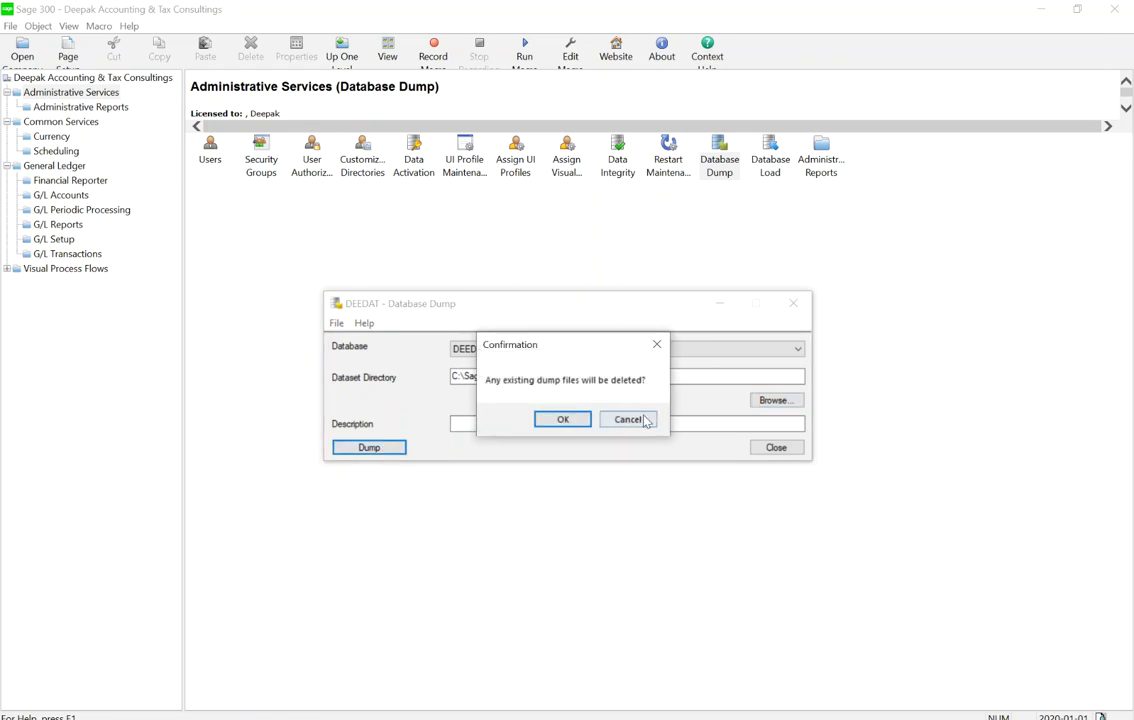
click(563, 420)
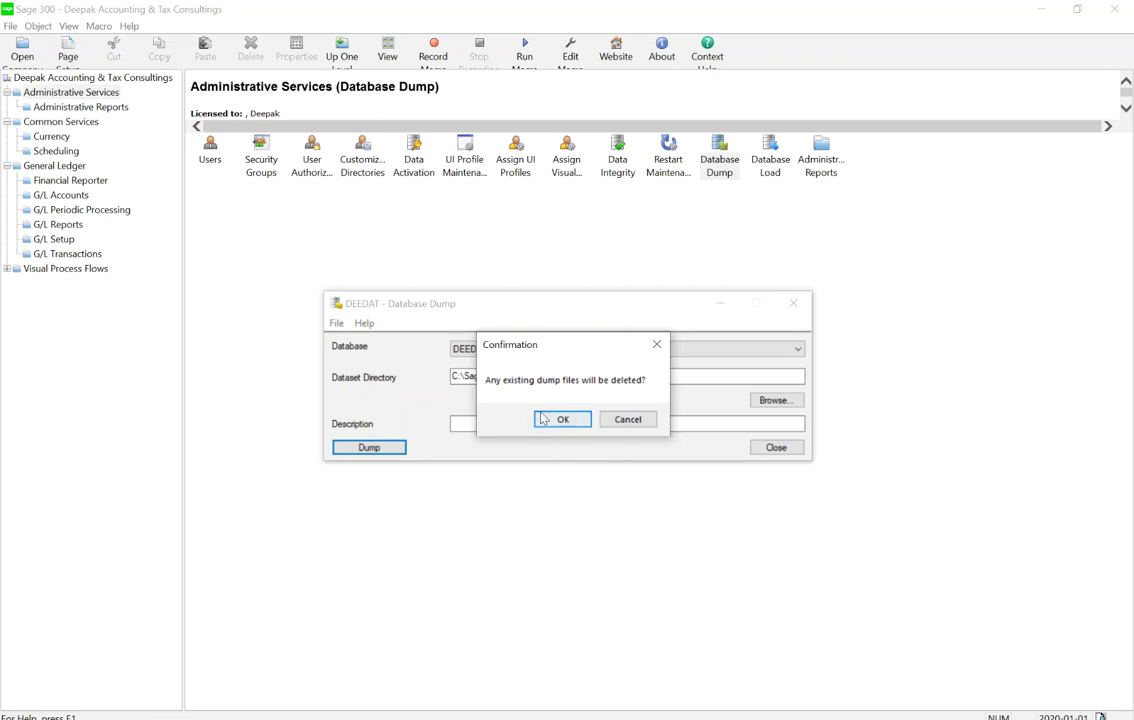
click(563, 419)
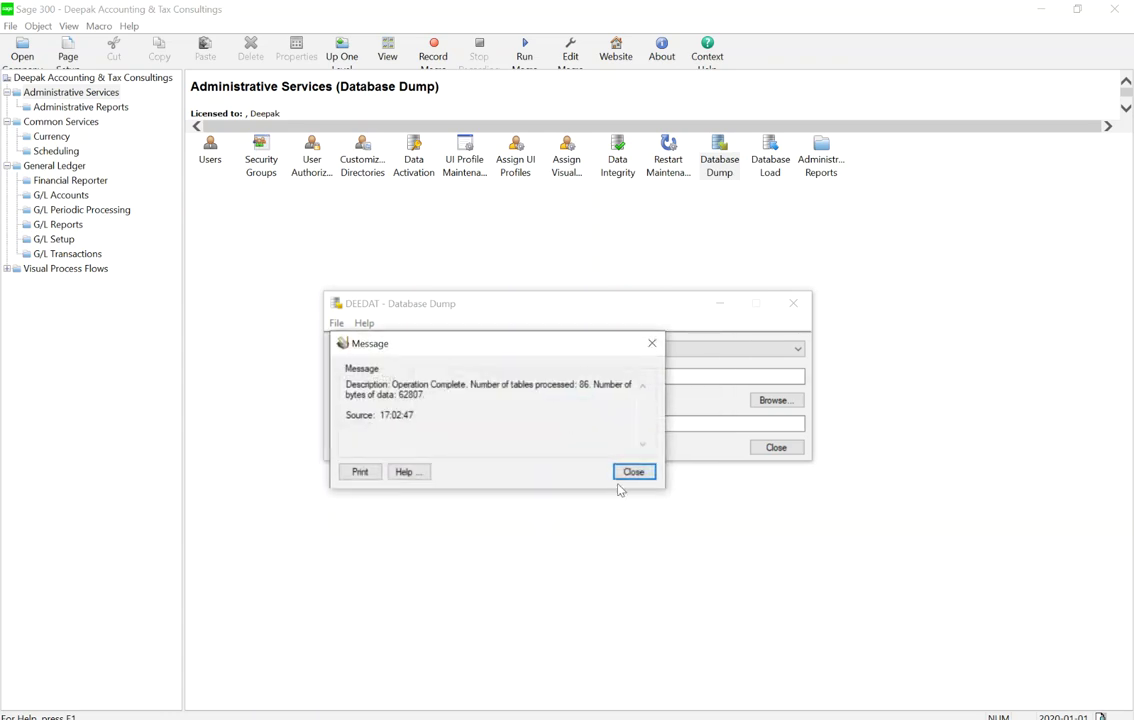
click(633, 472)
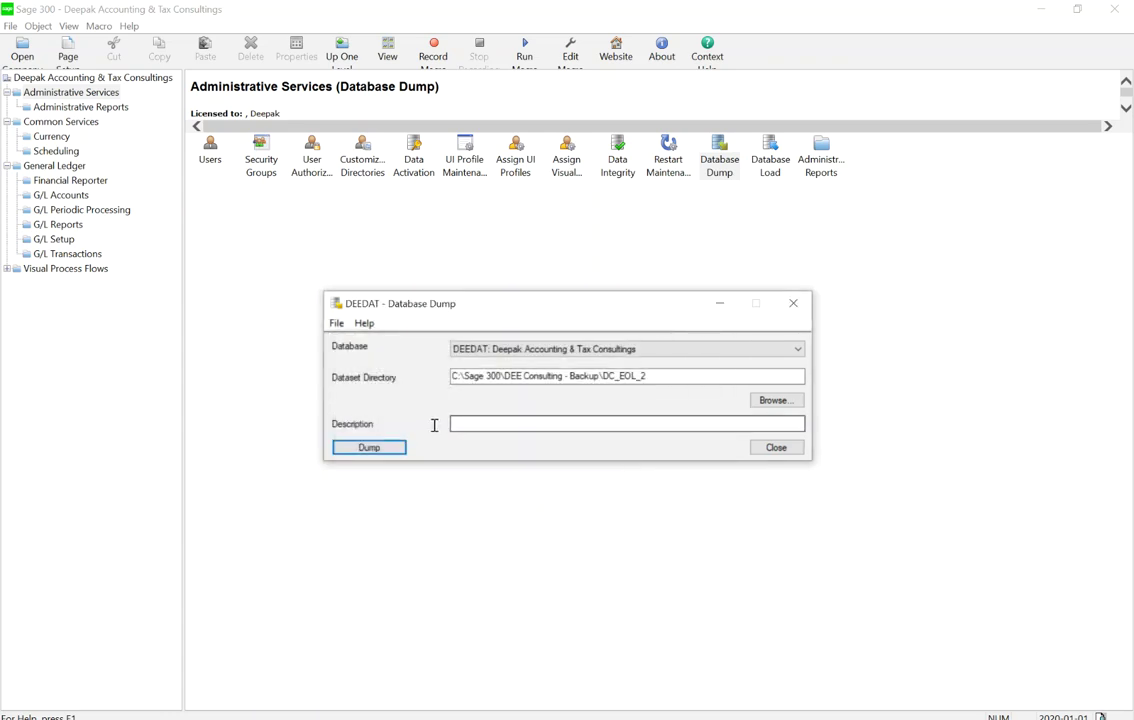
Dump the DEESYS system database to DC_EOL_2 and close the Database Dump window
click(617, 349)
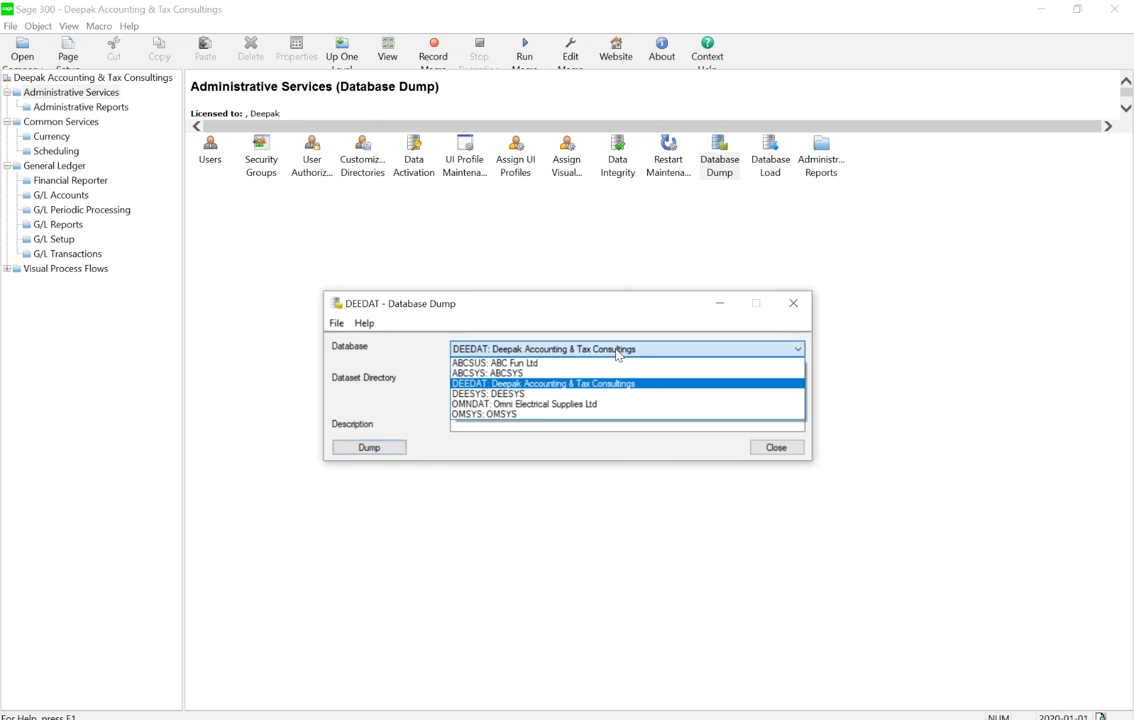
click(536, 395)
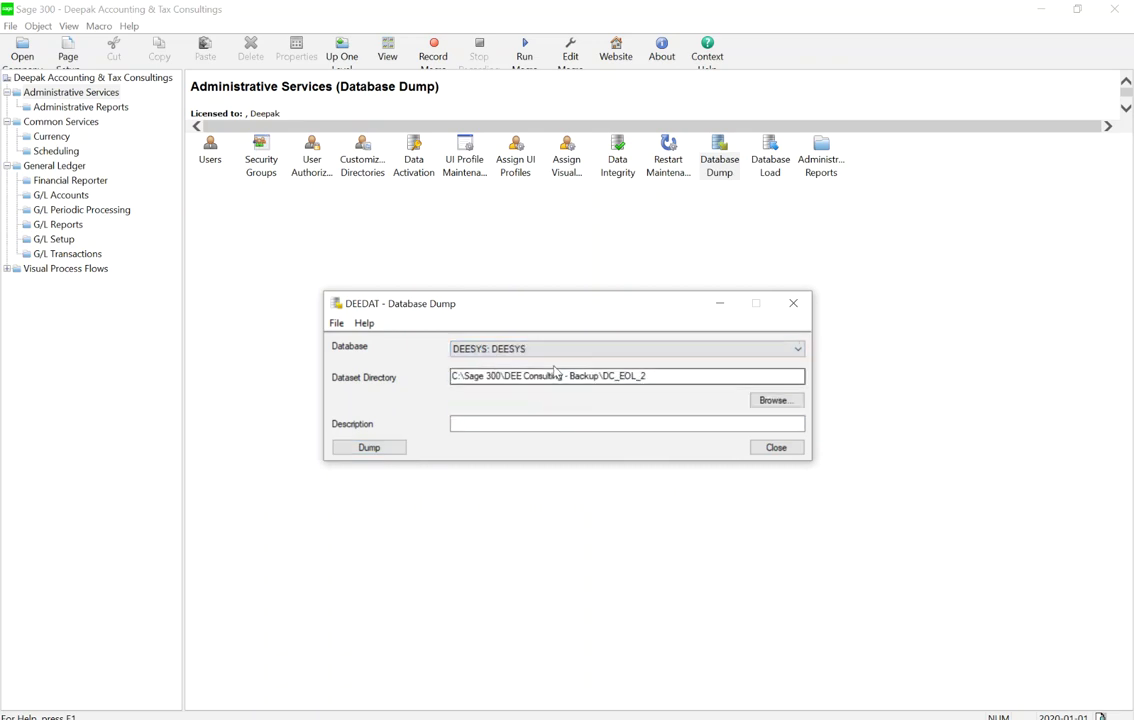
click(369, 448)
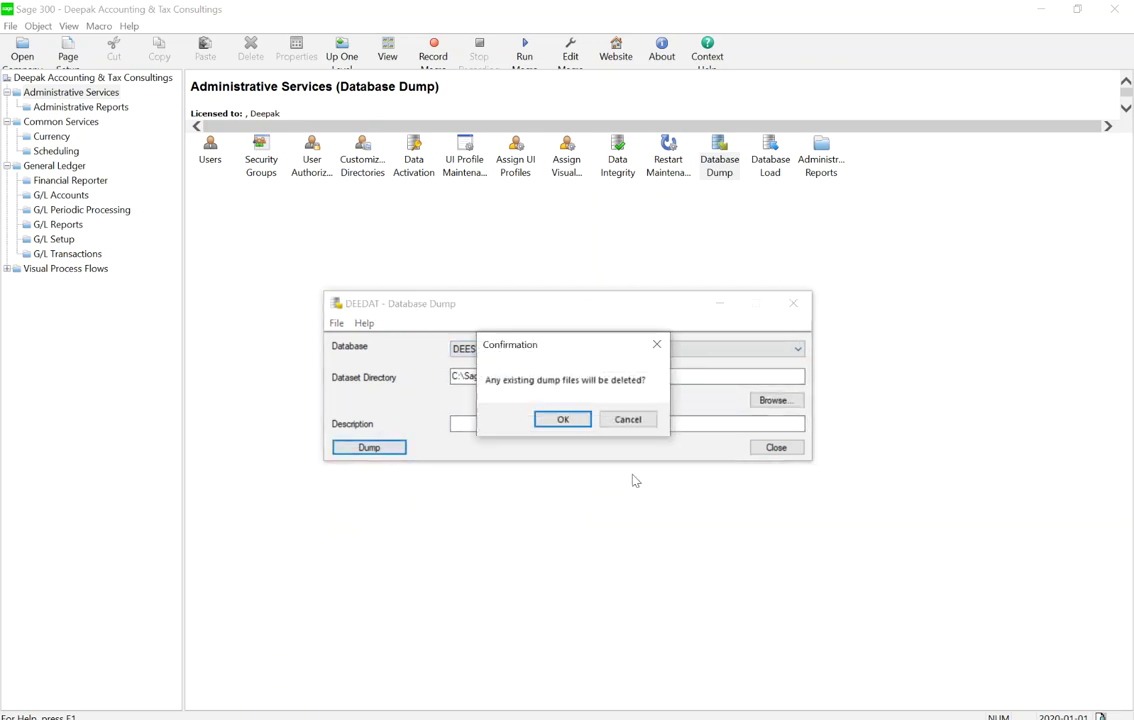
click(563, 421)
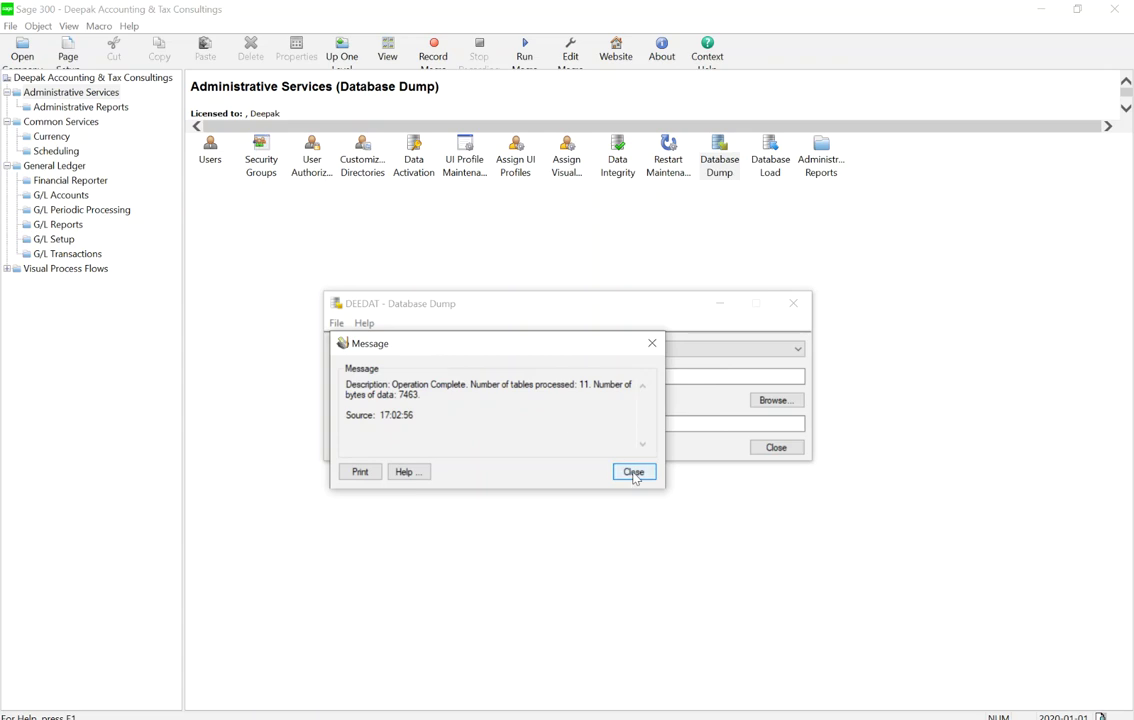
click(634, 472)
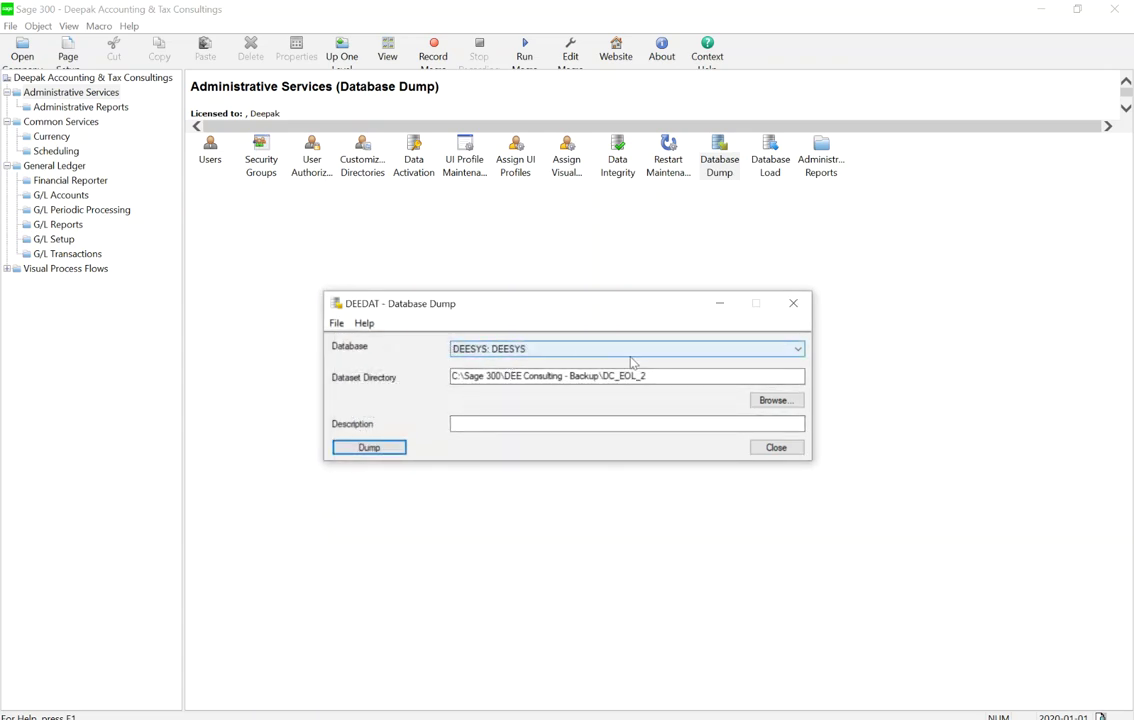
click(776, 448)
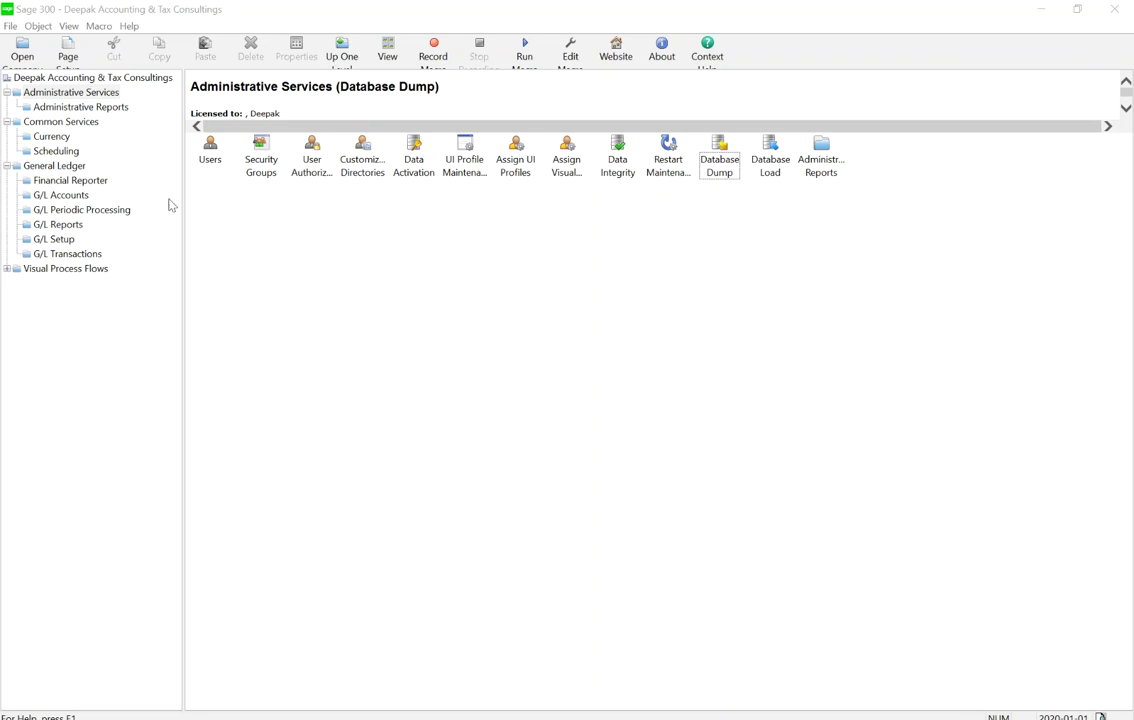
Exit Sage 300 from the File menu and confirm quitting
click(12, 27)
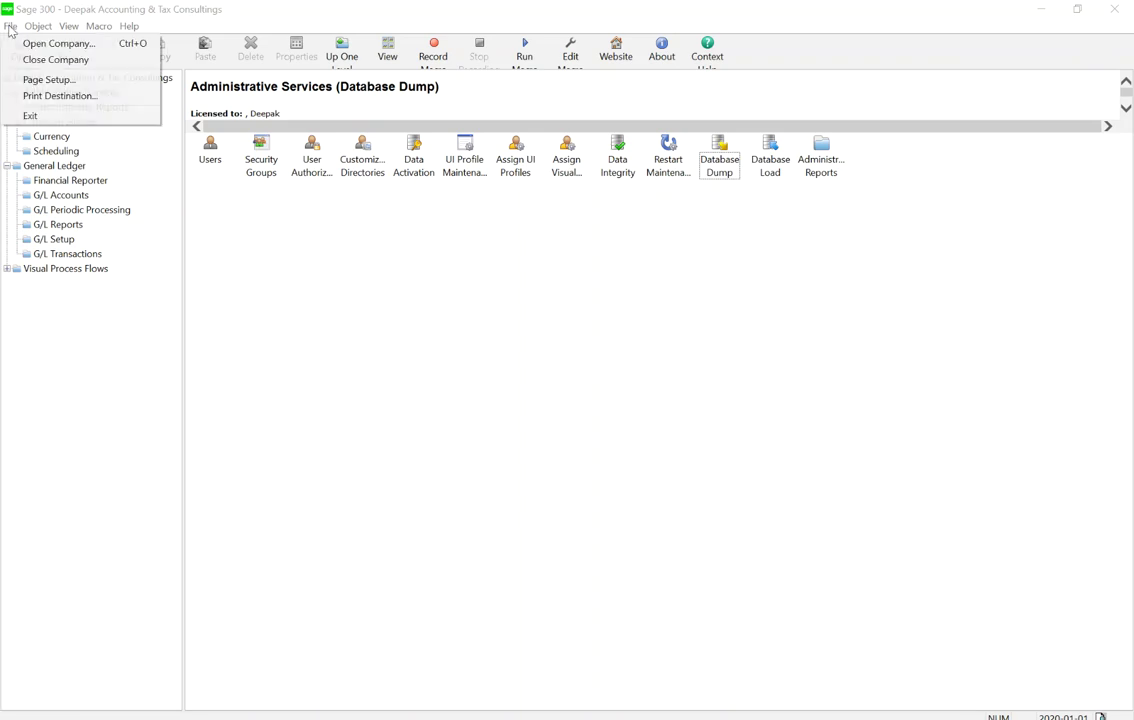
click(31, 117)
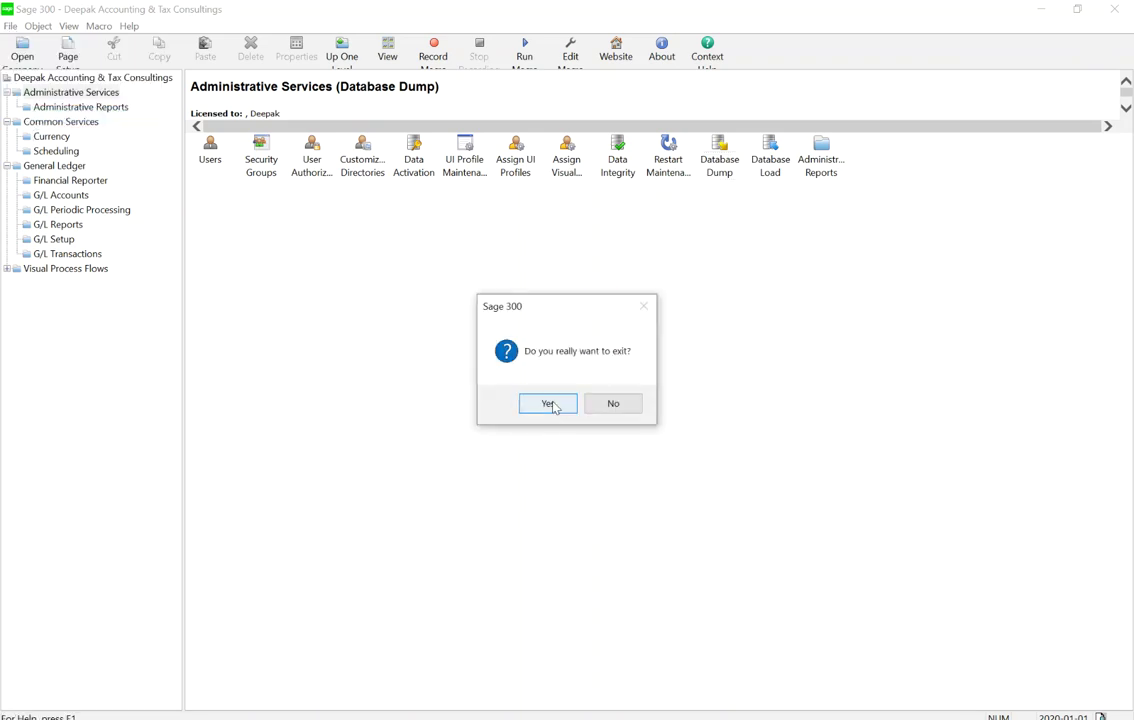
click(548, 401)
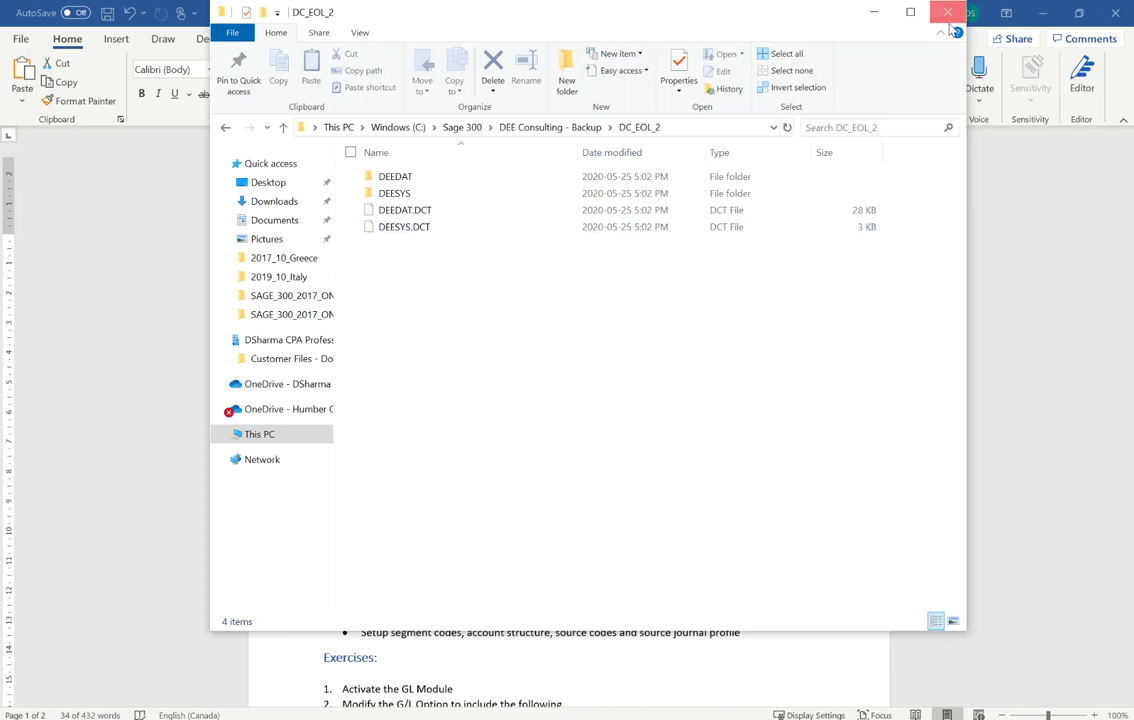
Close the DC_EOL_2 Explorer window and read the Lecture_3_Lesson_2 exercise items 1–8
click(947, 12)
scroll(693, 439, down, 8)
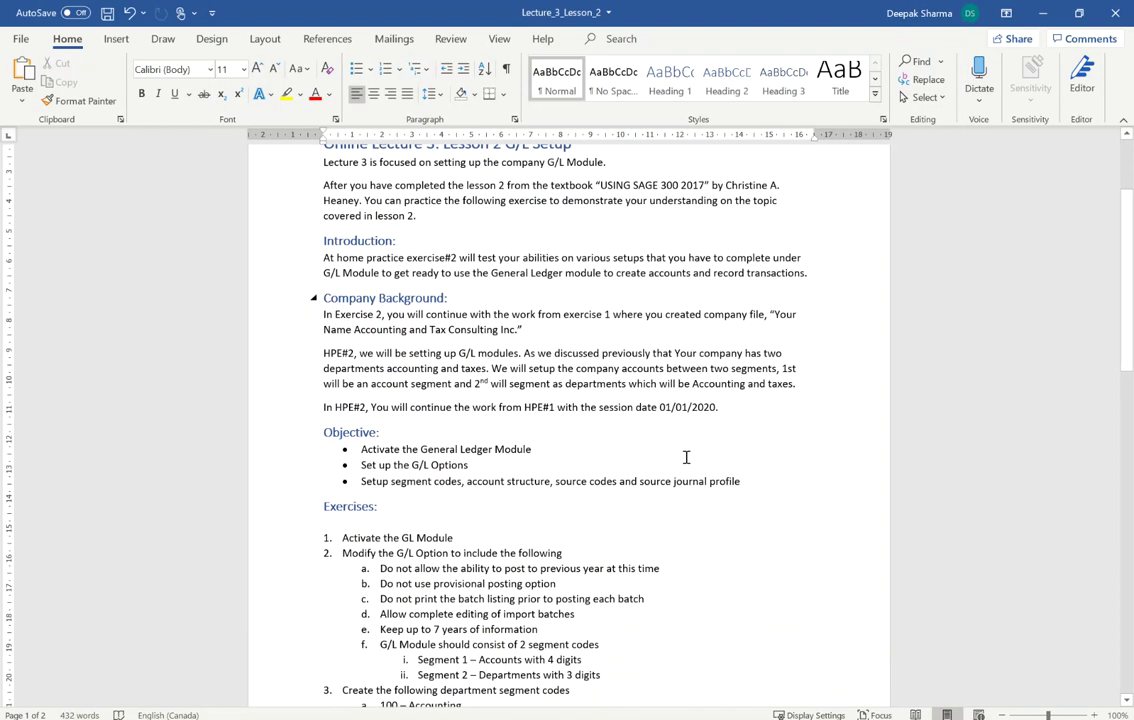
scroll(710, 401, down, 3)
scroll(683, 443, up, 4)
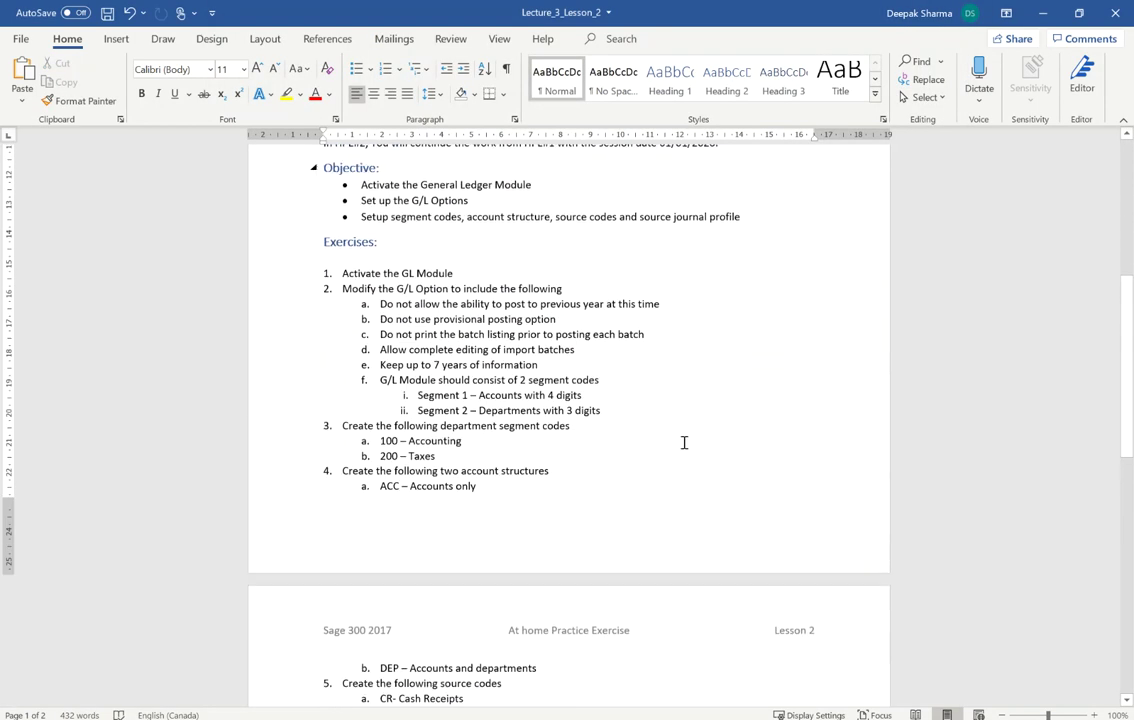
scroll(684, 449, down, 3)
scroll(686, 450, down, 3)
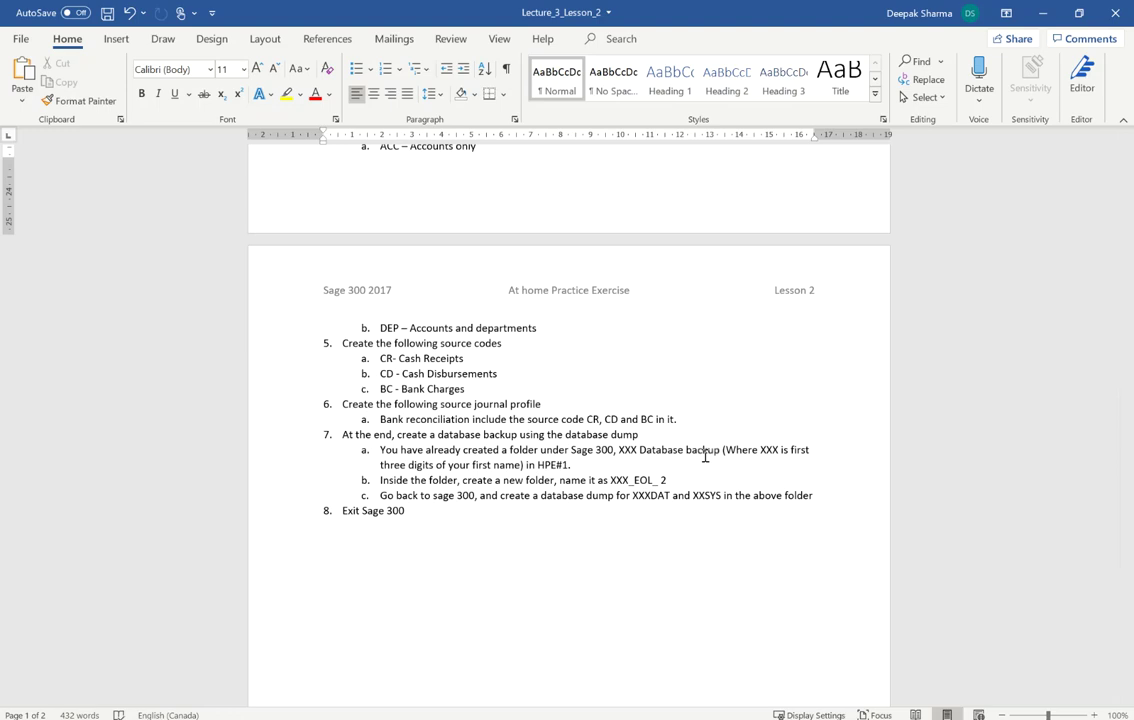
scroll(544, 489, down, 2)
scroll(541, 492, up, 5)
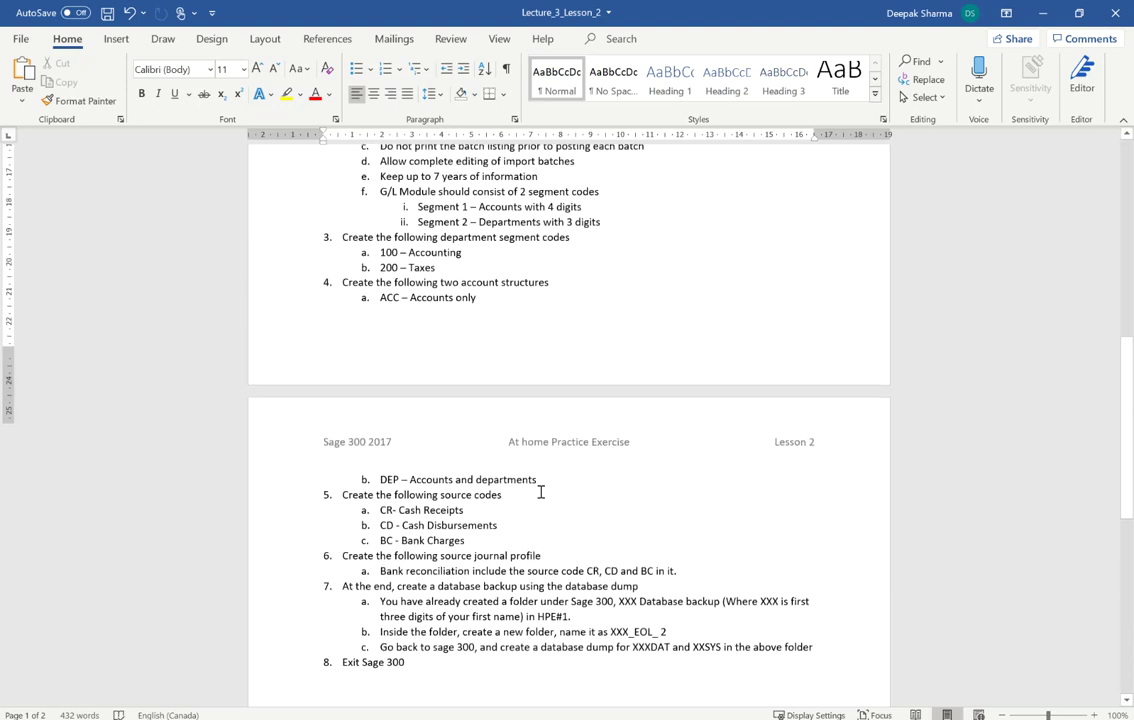
scroll(541, 492, up, 10)
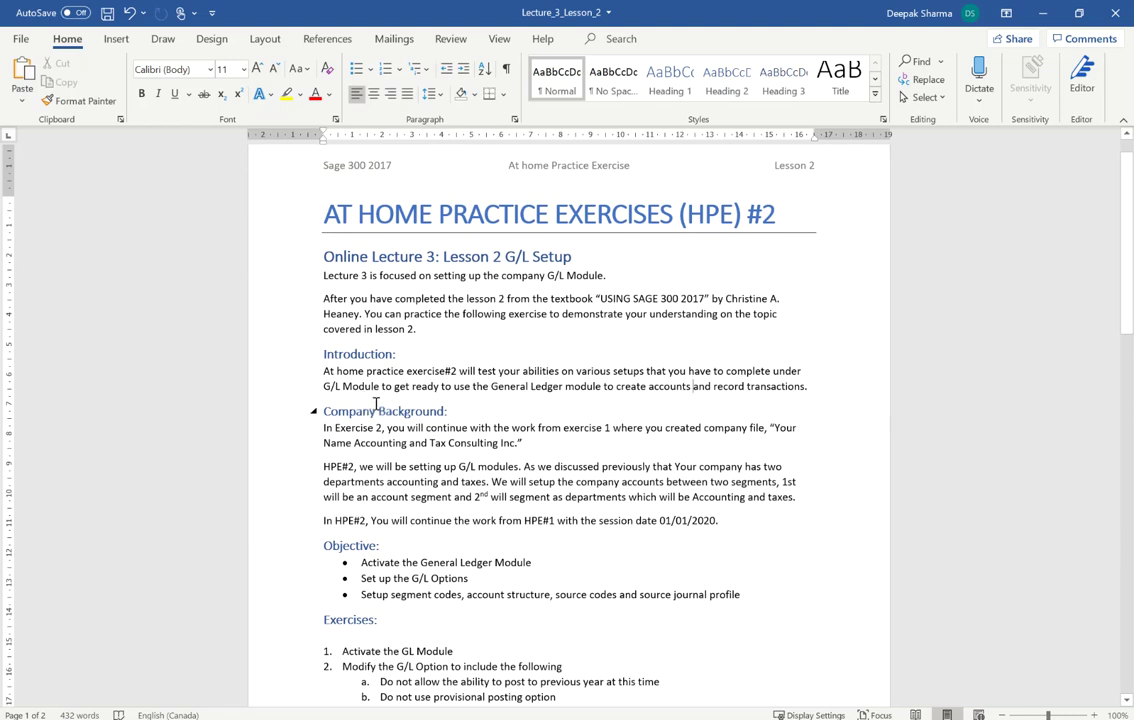
scroll(370, 408, down, 3)
scroll(455, 395, up, 4)
scroll(450, 223, down, 4)
scroll(494, 428, down, 10)
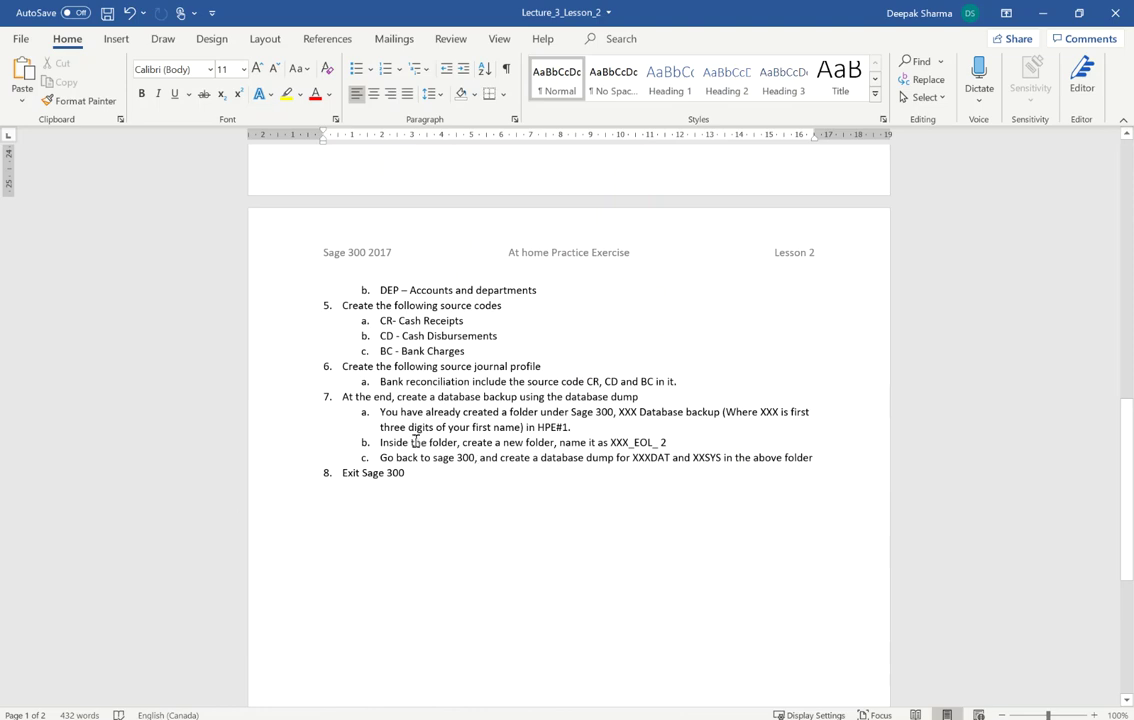
scroll(384, 287, up, 3)
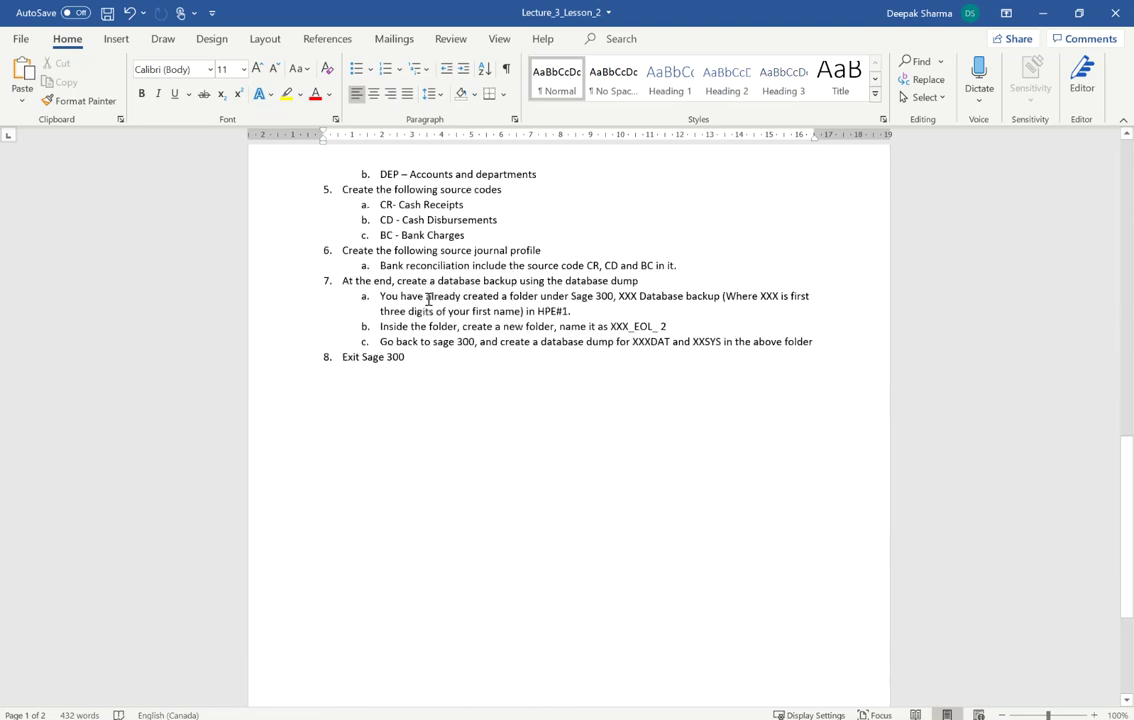
scroll(384, 287, up, 2)
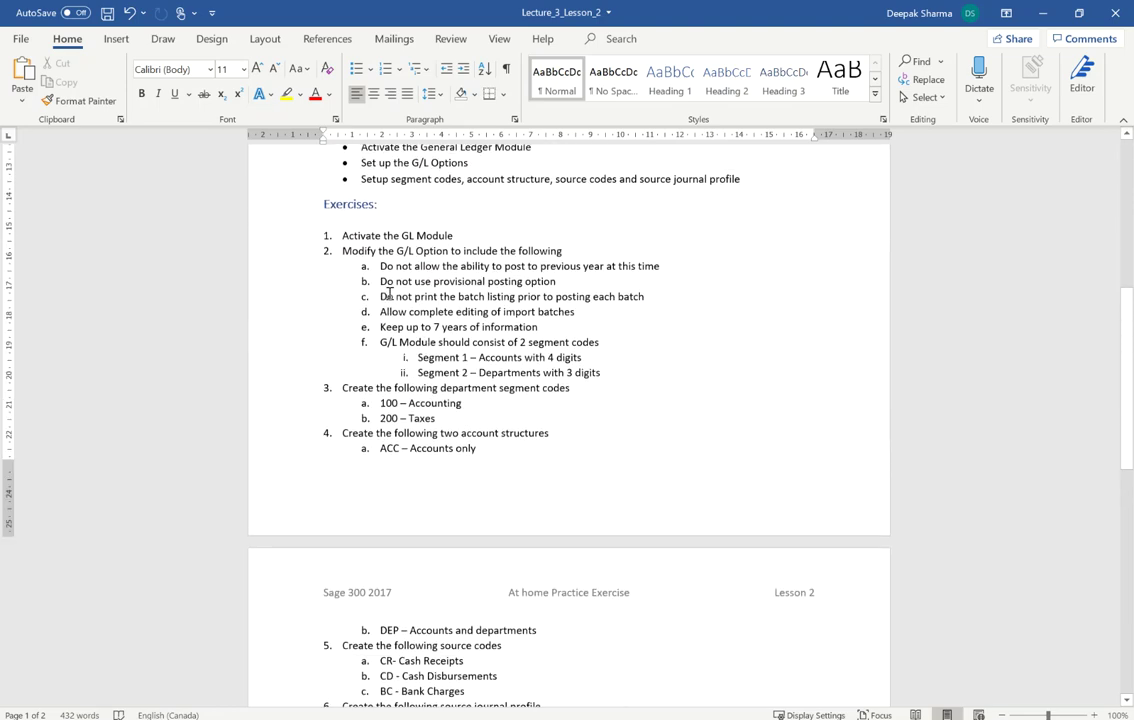
scroll(333, 237, down, 6)
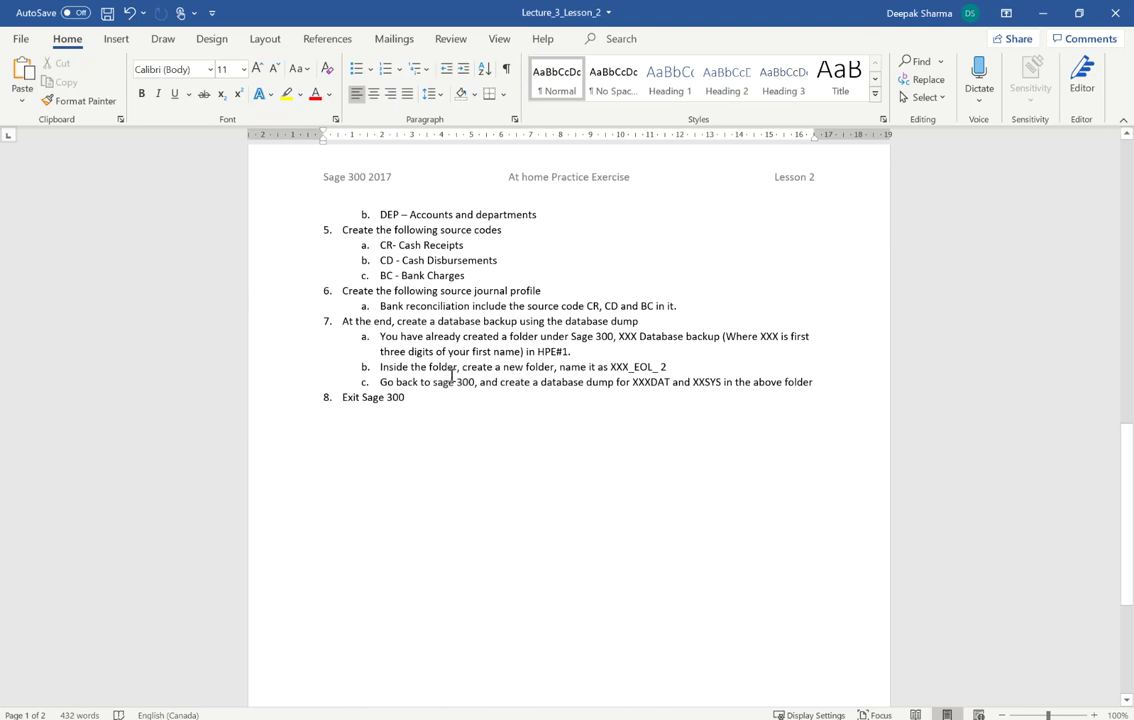
scroll(420, 484, up, 12)
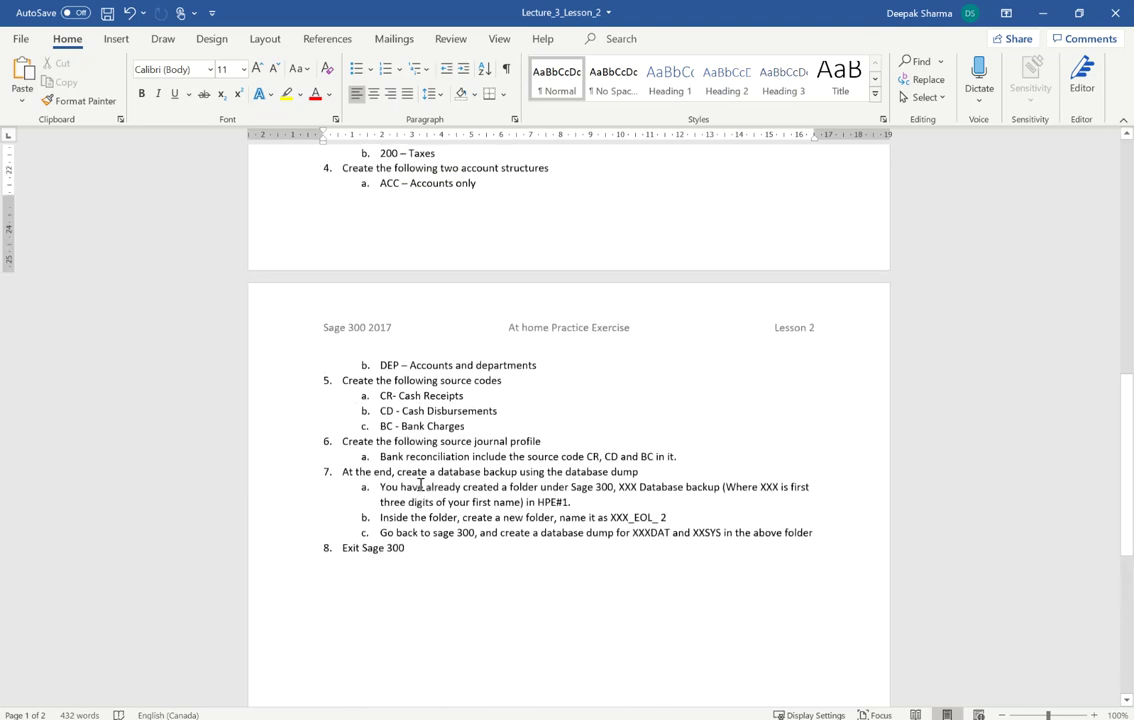